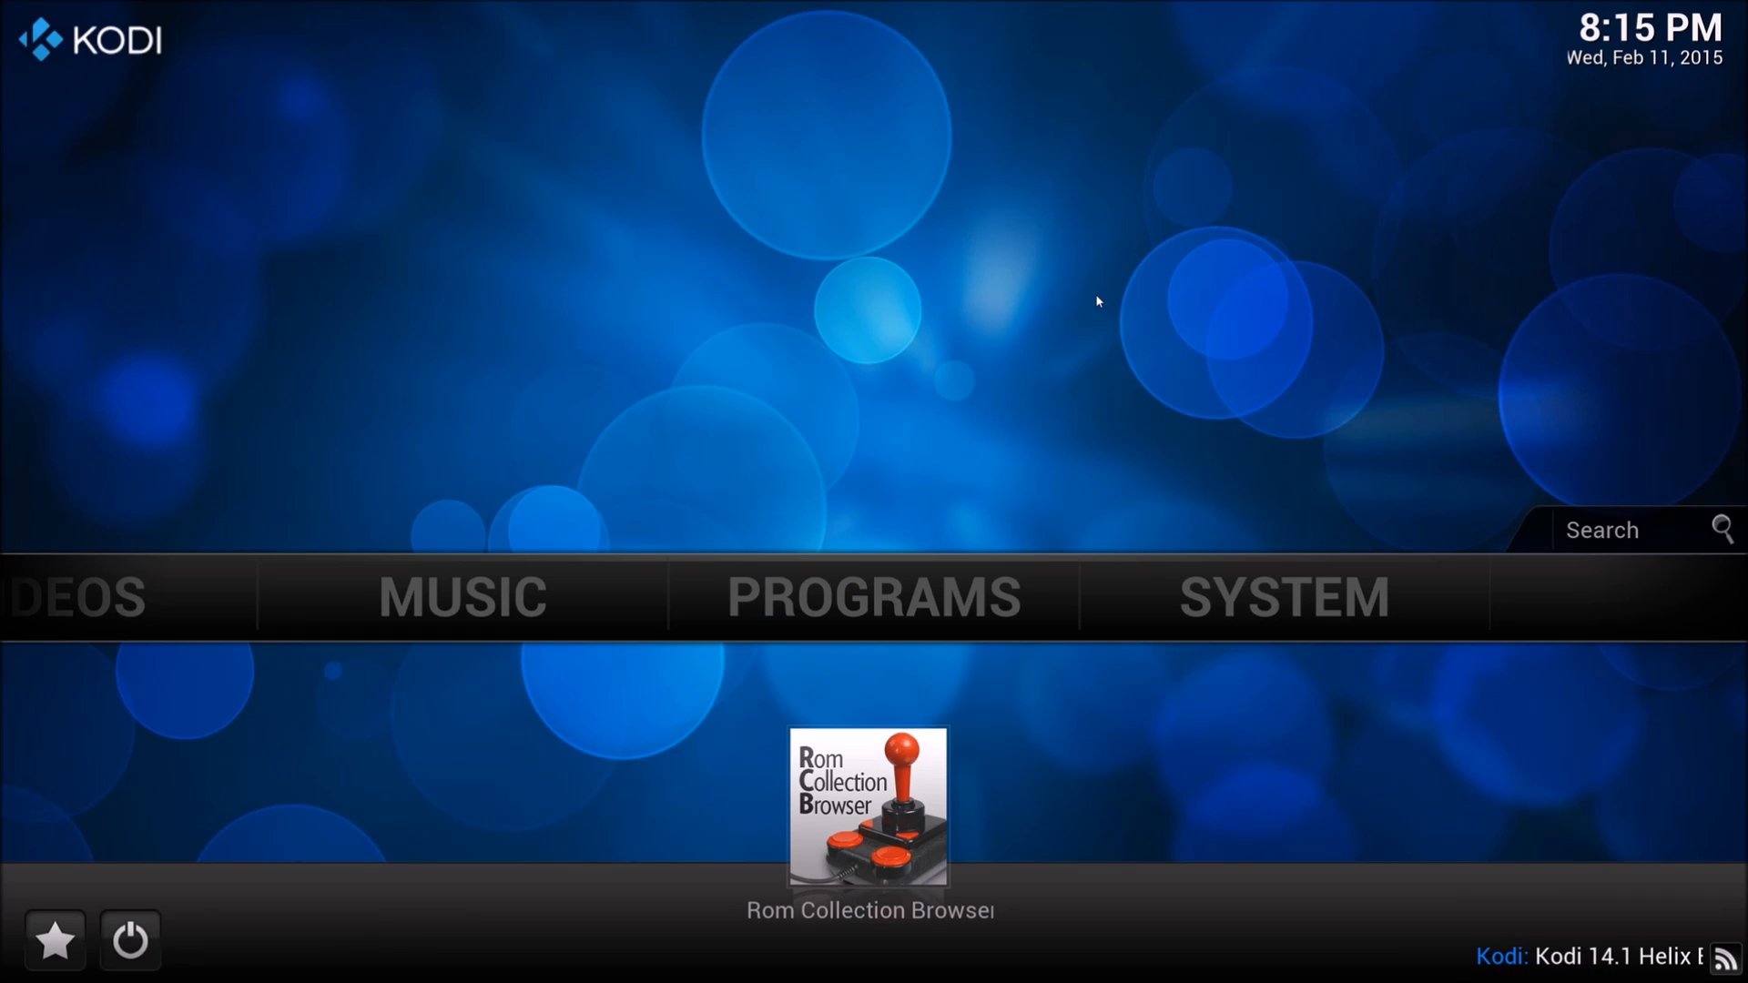
# - Go into the Programs section and bring up the full program add-ons list
pyautogui.press('Right')
pyautogui.press('Left')
pyautogui.press('Right')
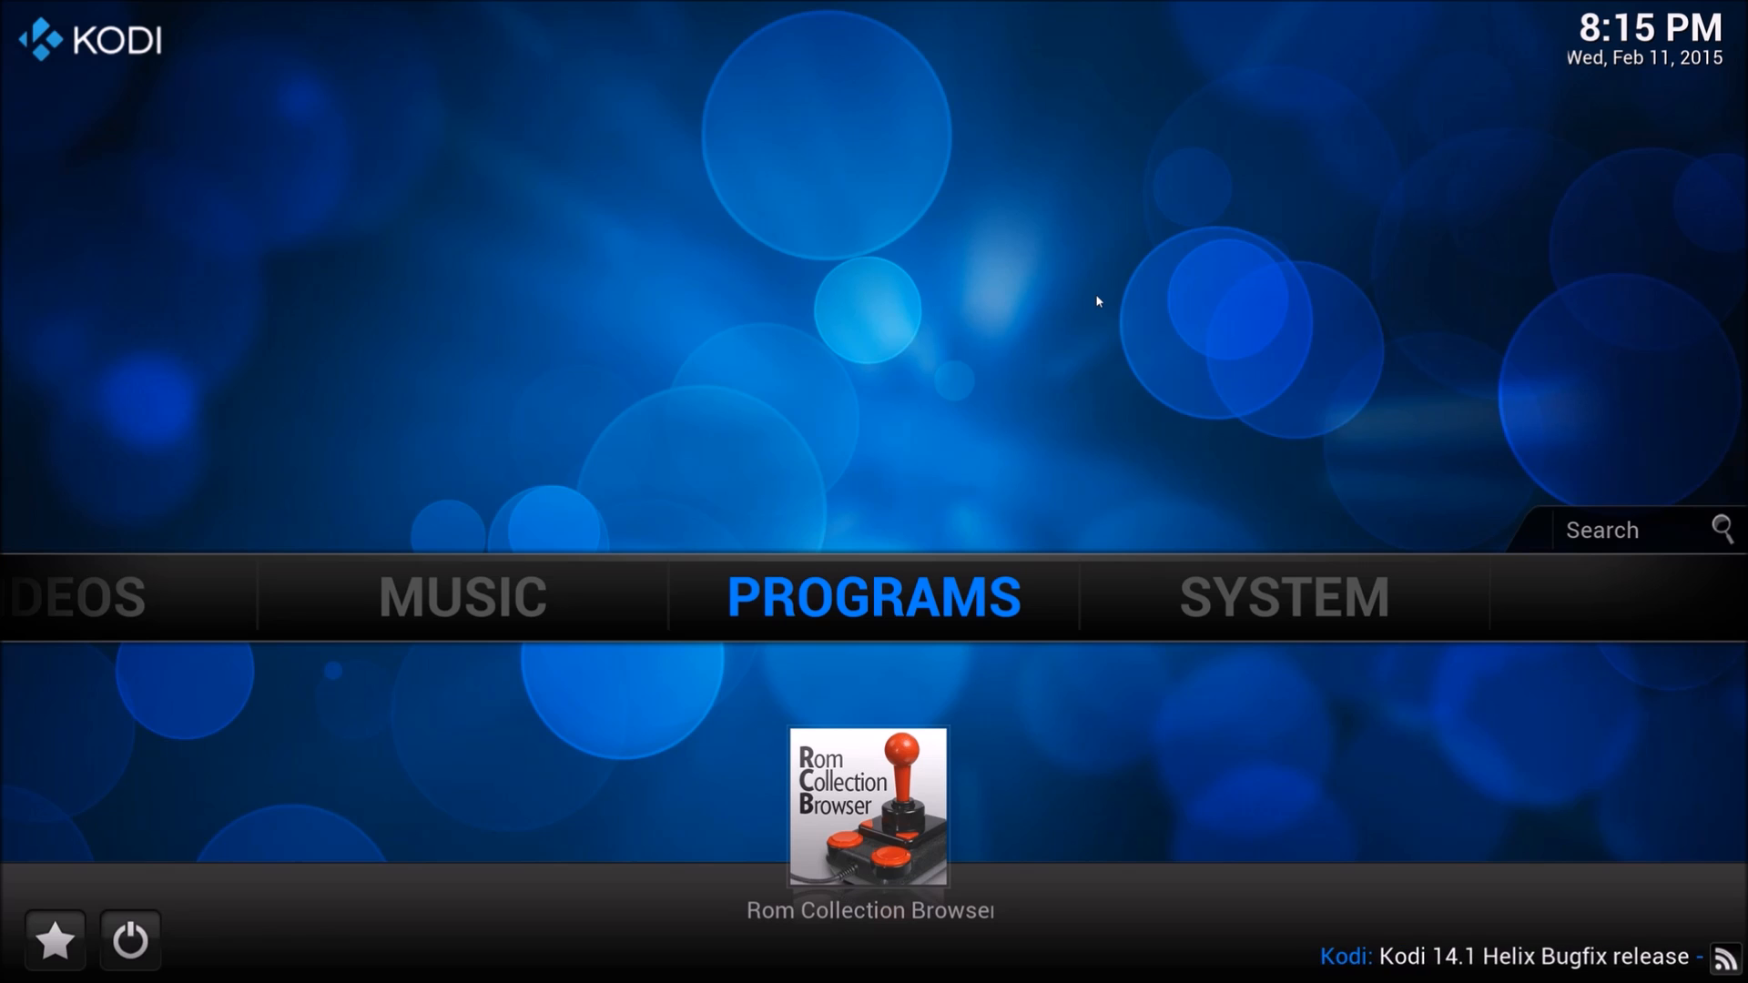
pyautogui.press('Return')
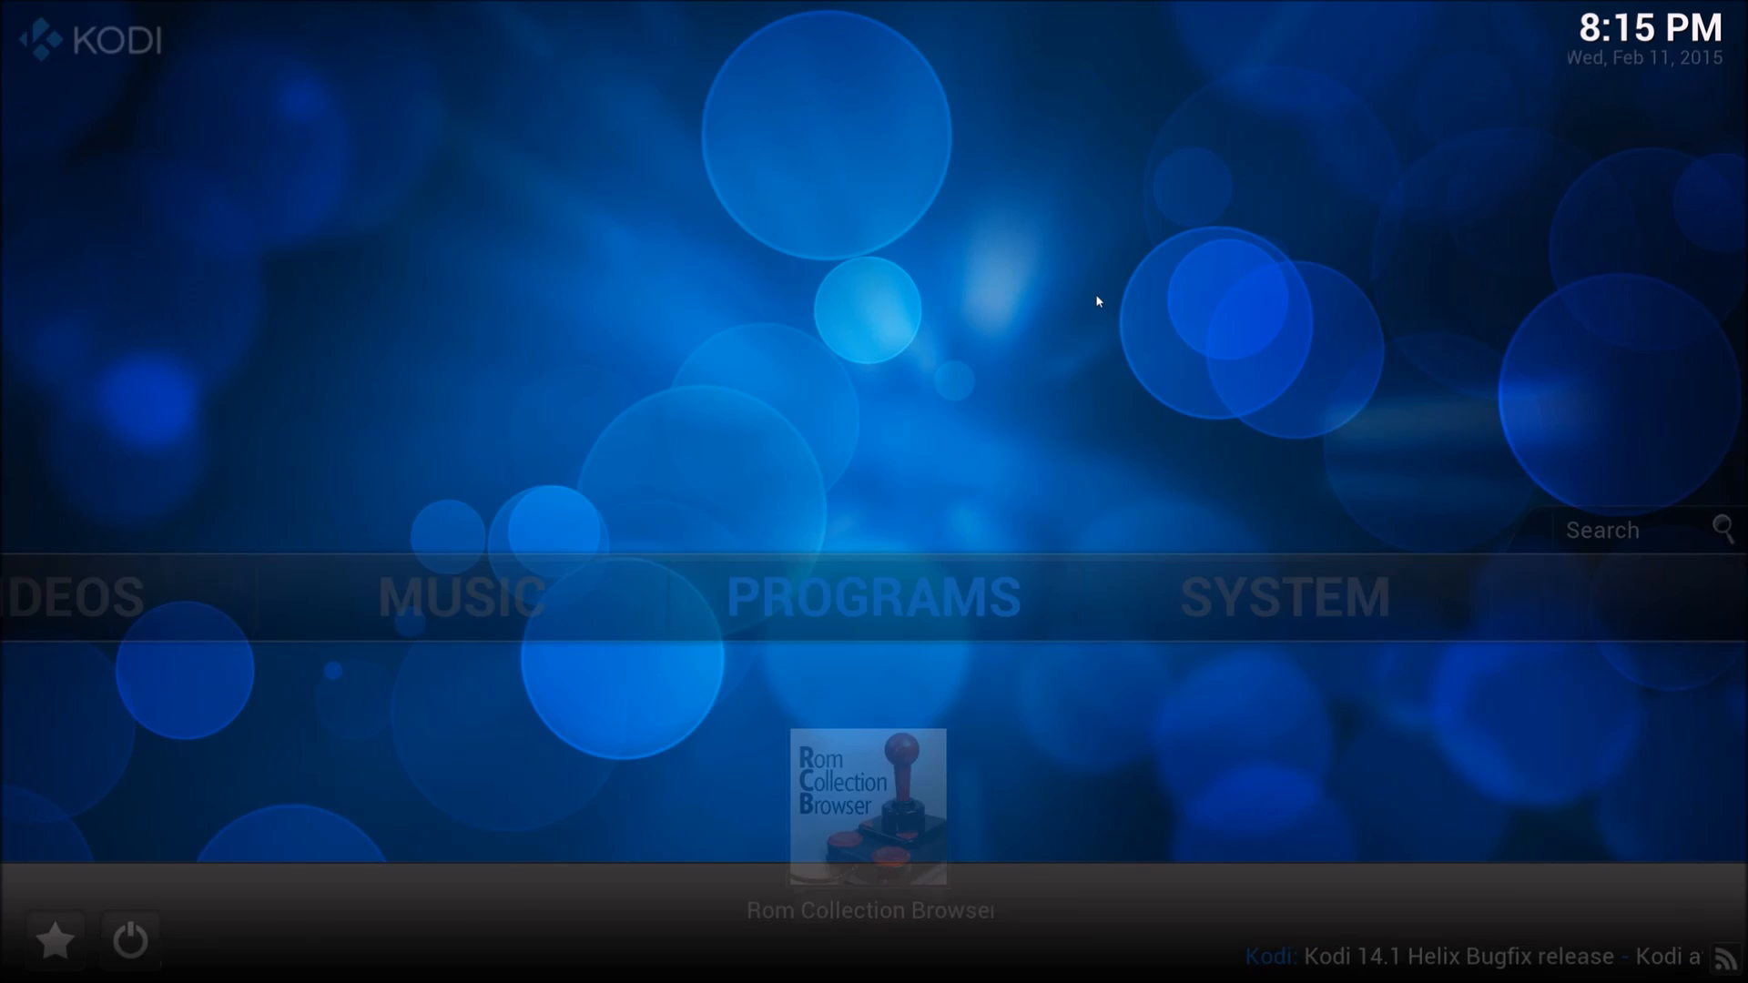
pyautogui.press('Up')
# - Install the Backup add-on from its information page, then switch to the browser
pyautogui.press('Return')
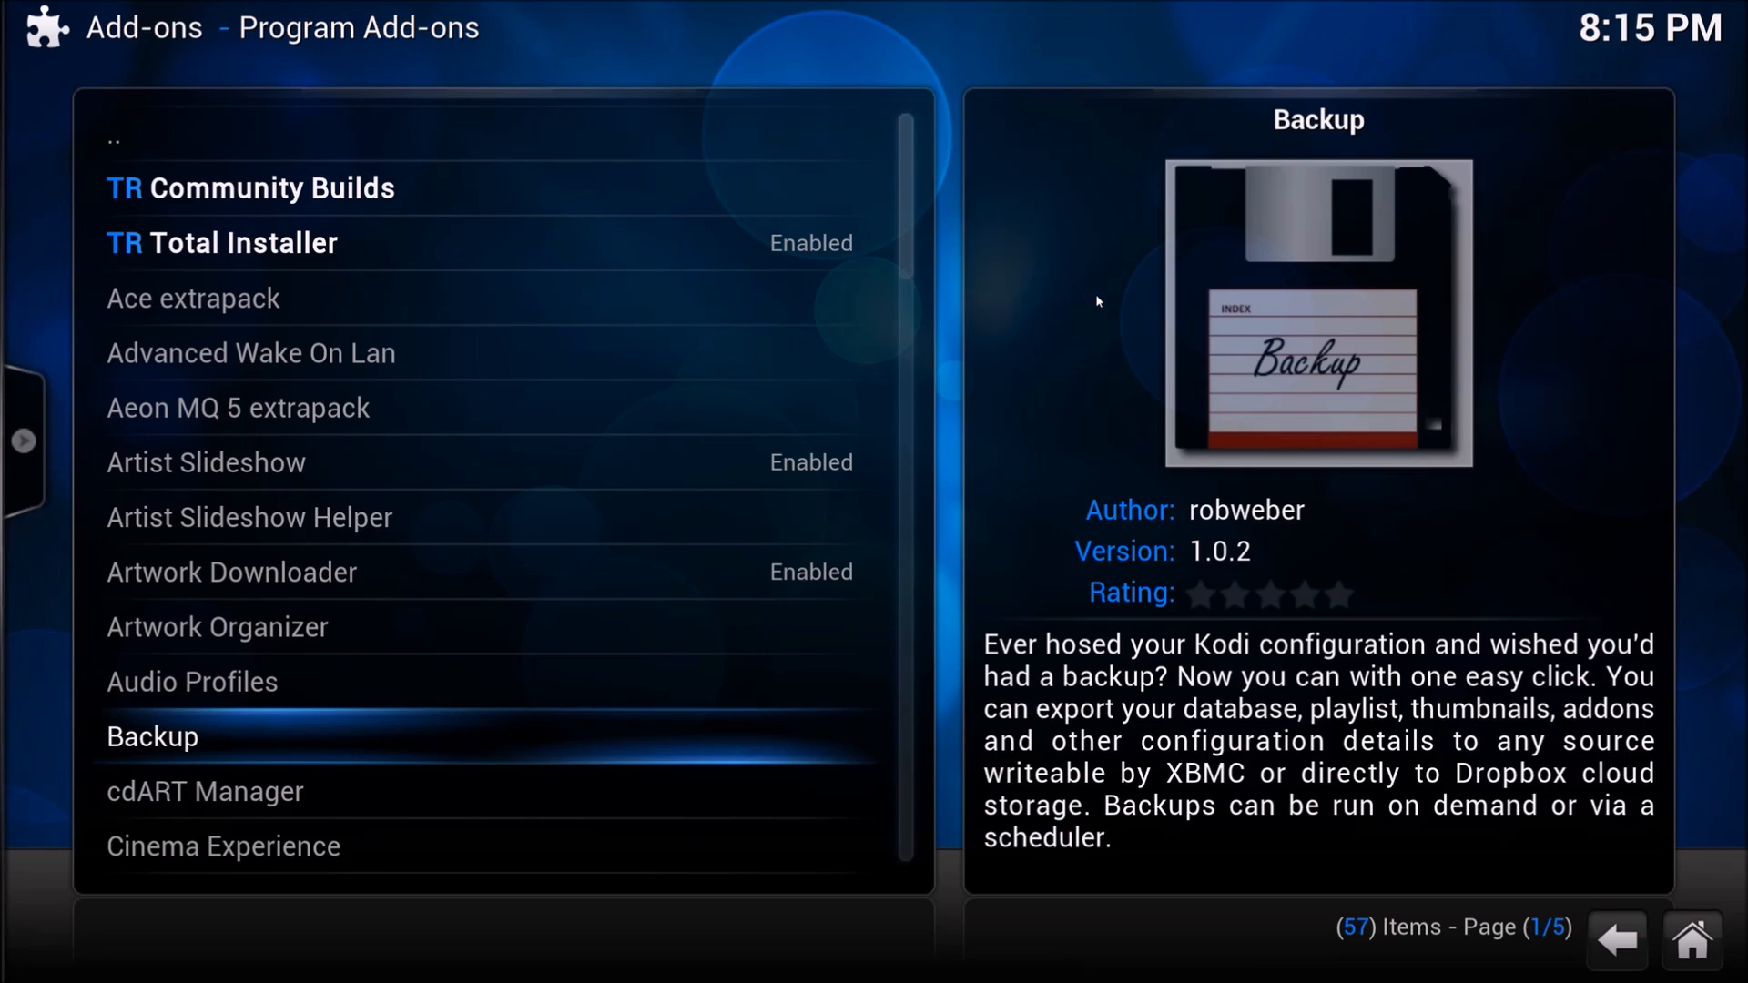
pyautogui.press('Return')
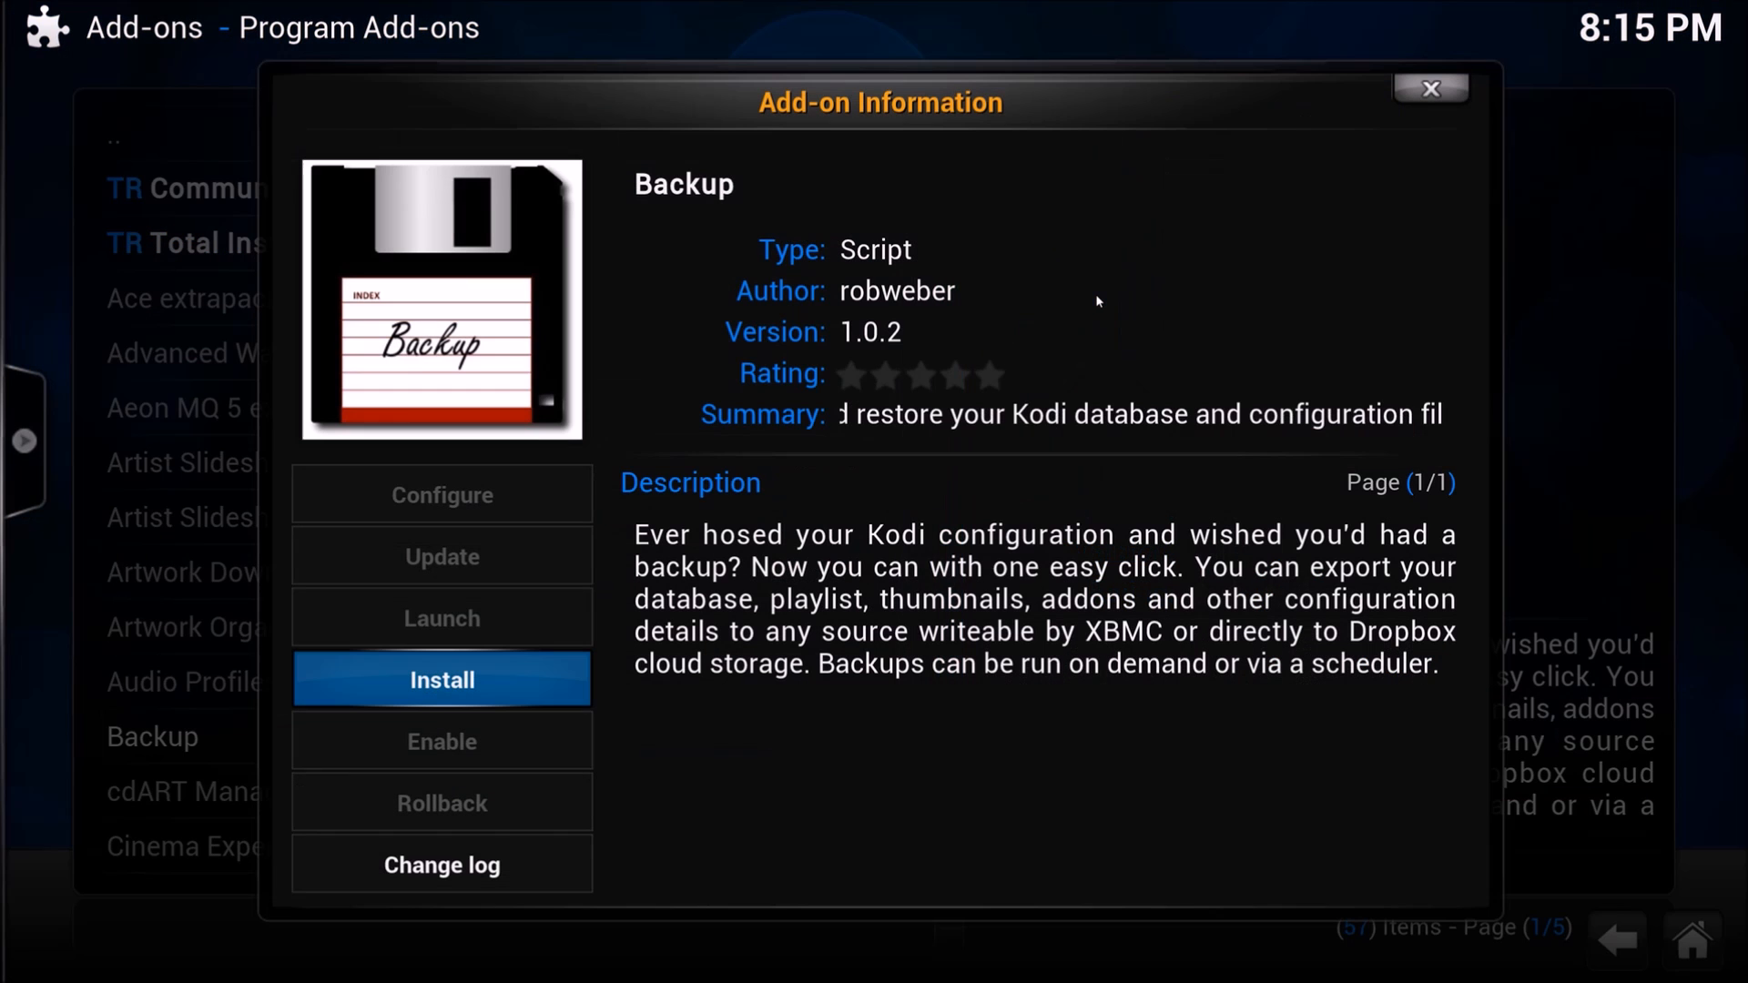
pyautogui.press('Return')
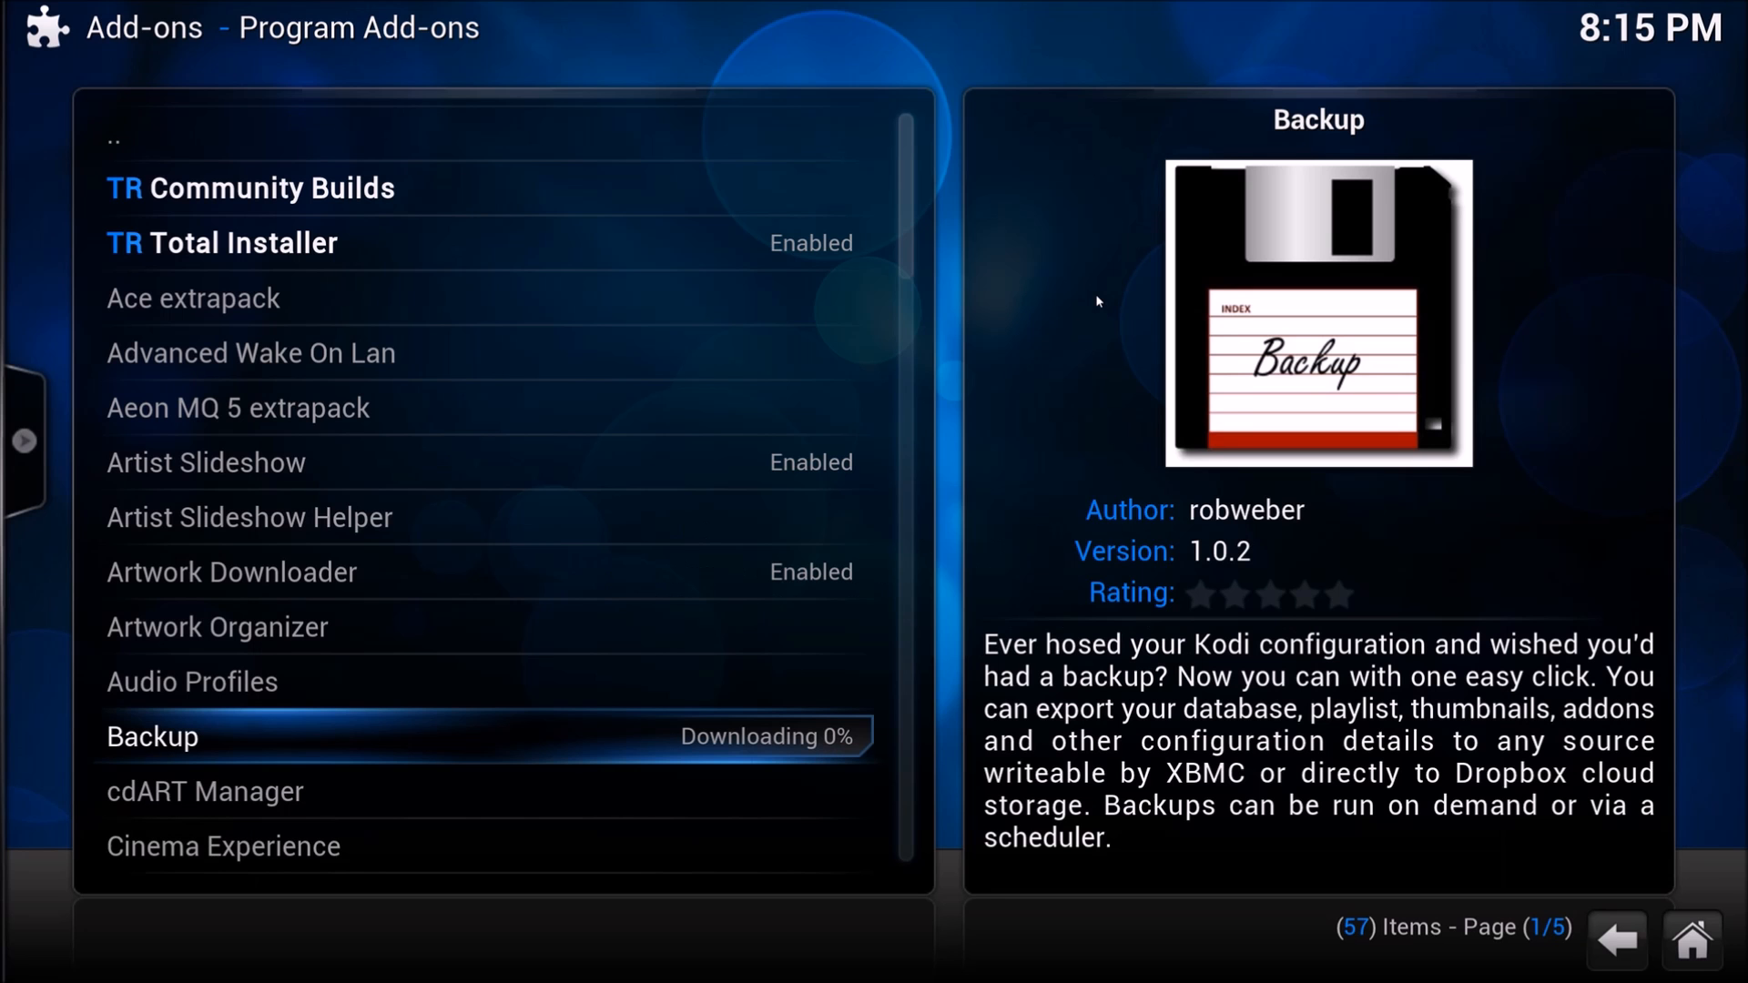
pyautogui.hotkey('alt', 'Tab')
pyautogui.hotkey('alt', 'Tab')
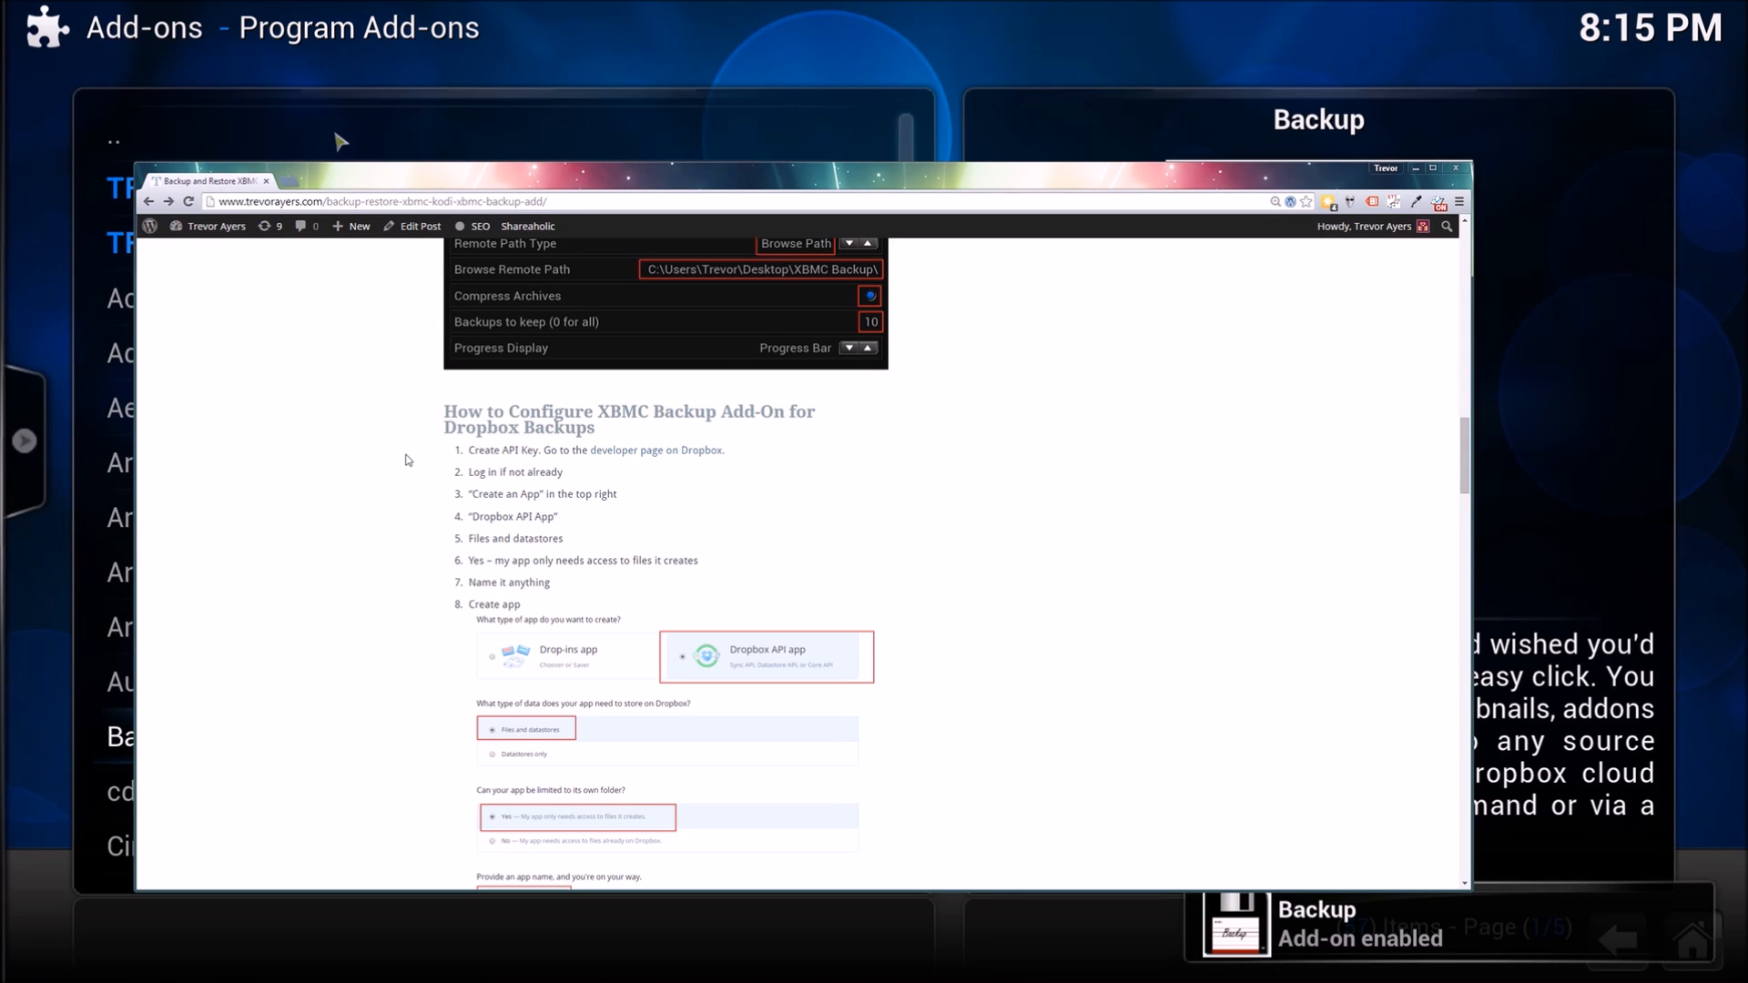
# - Search 'dropbox developers' in a new tab and reach the Dropbox App Console
pyautogui.click(297, 181)
pyautogui.write('dropb')
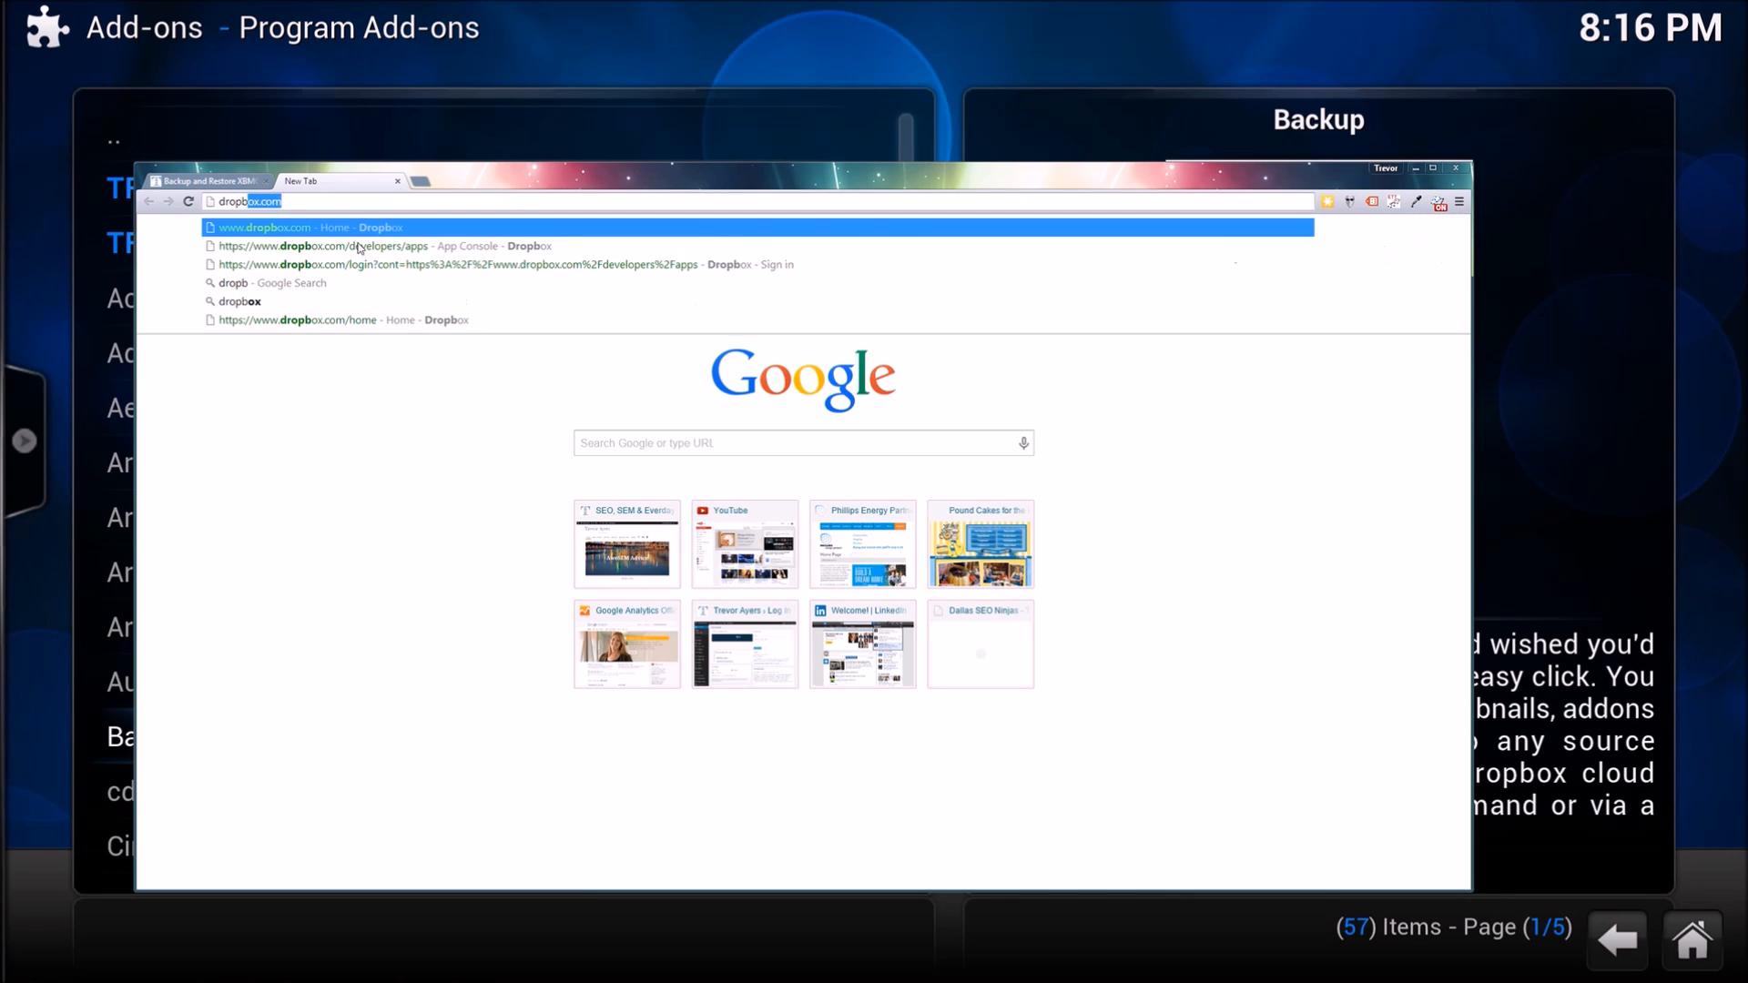
pyautogui.write('ox ')
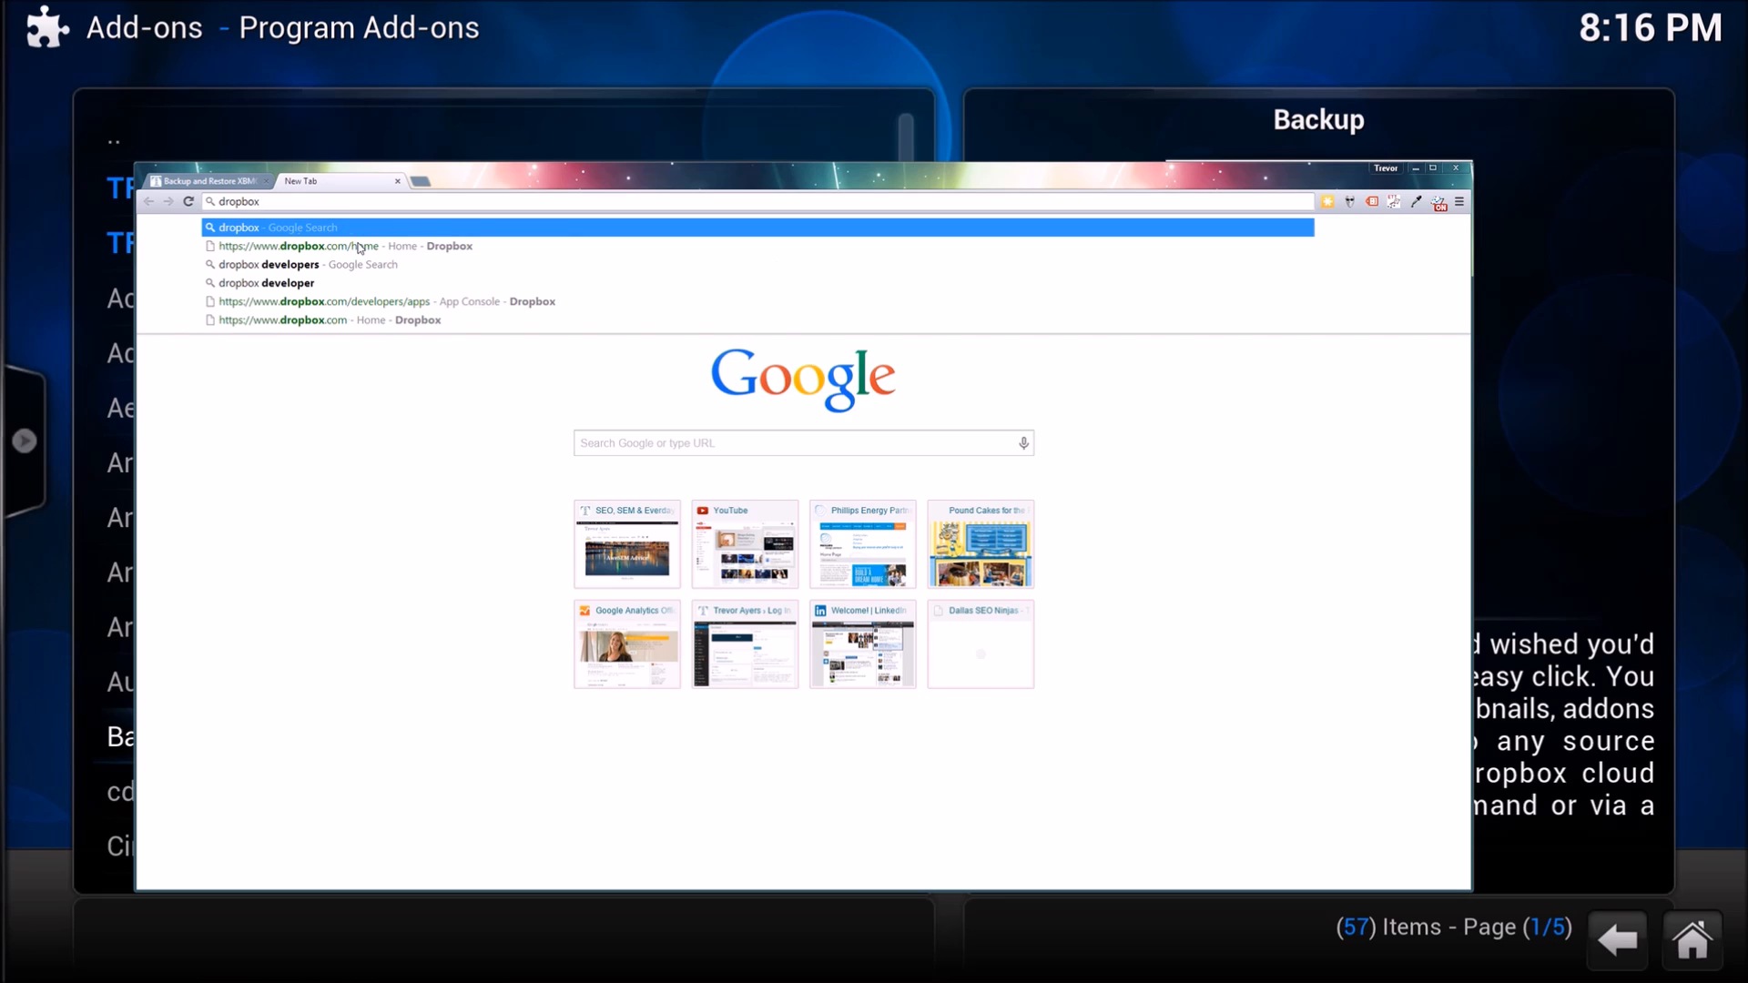
pyautogui.write('d')
pyautogui.write('eveloper')
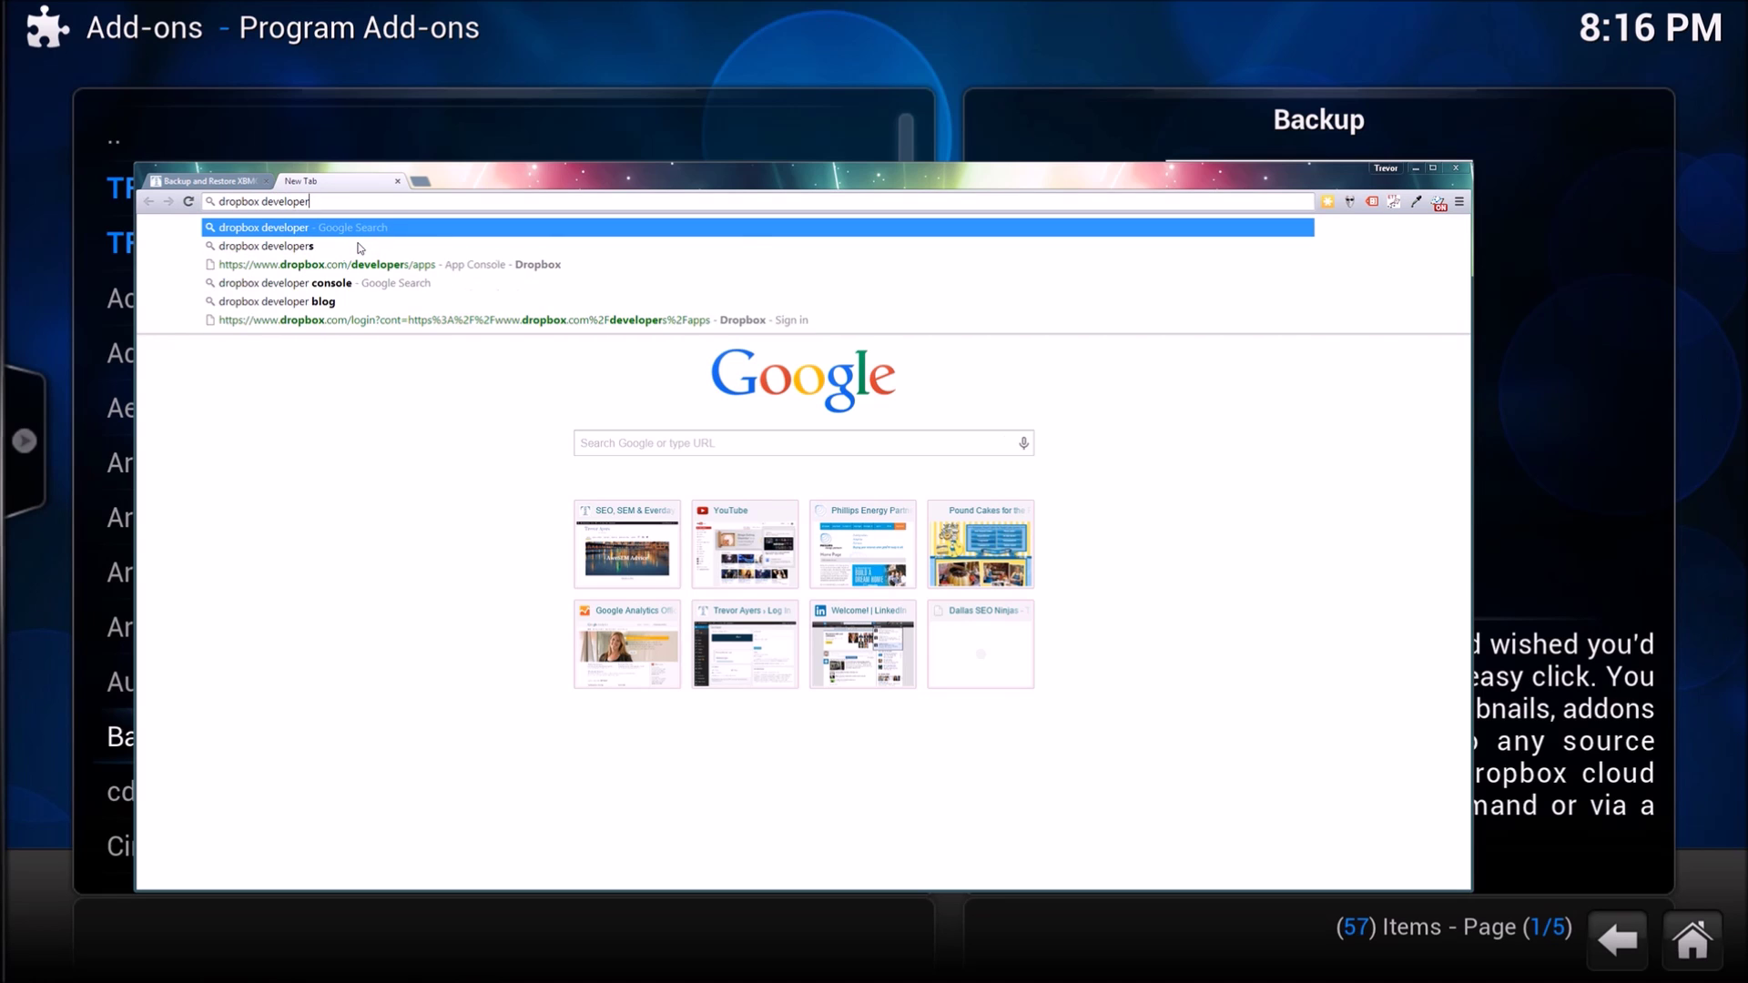
pyautogui.press('Return')
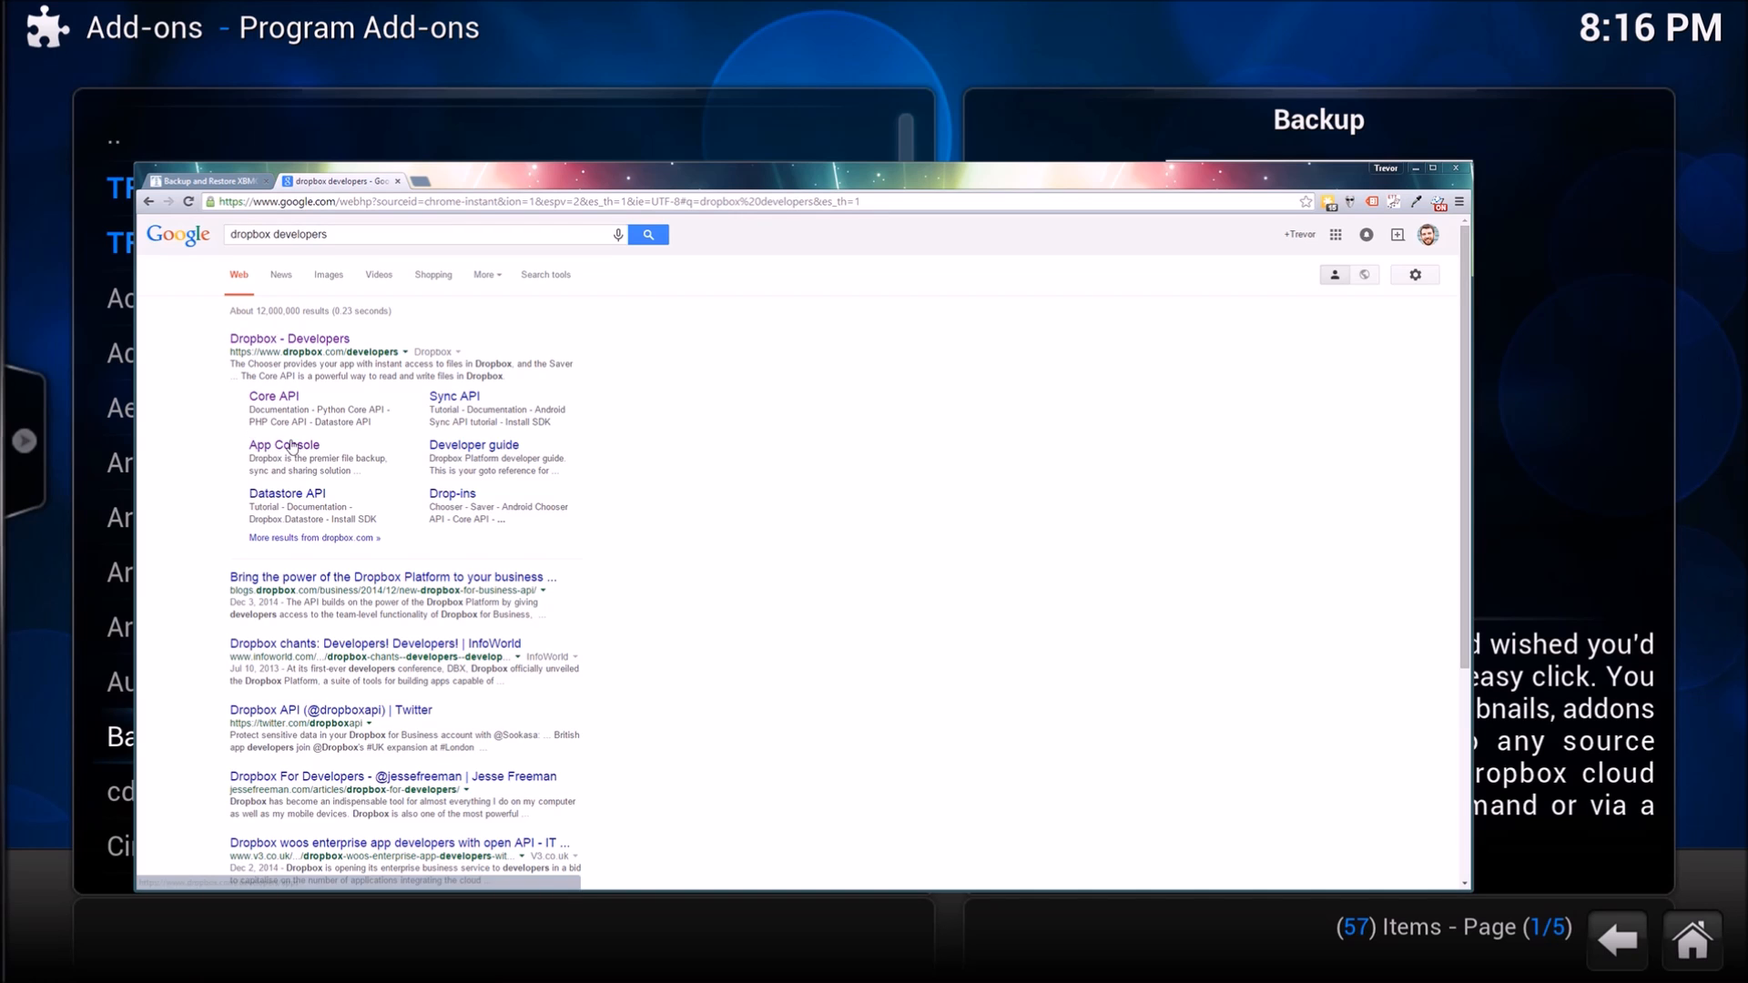
pyautogui.click(295, 446)
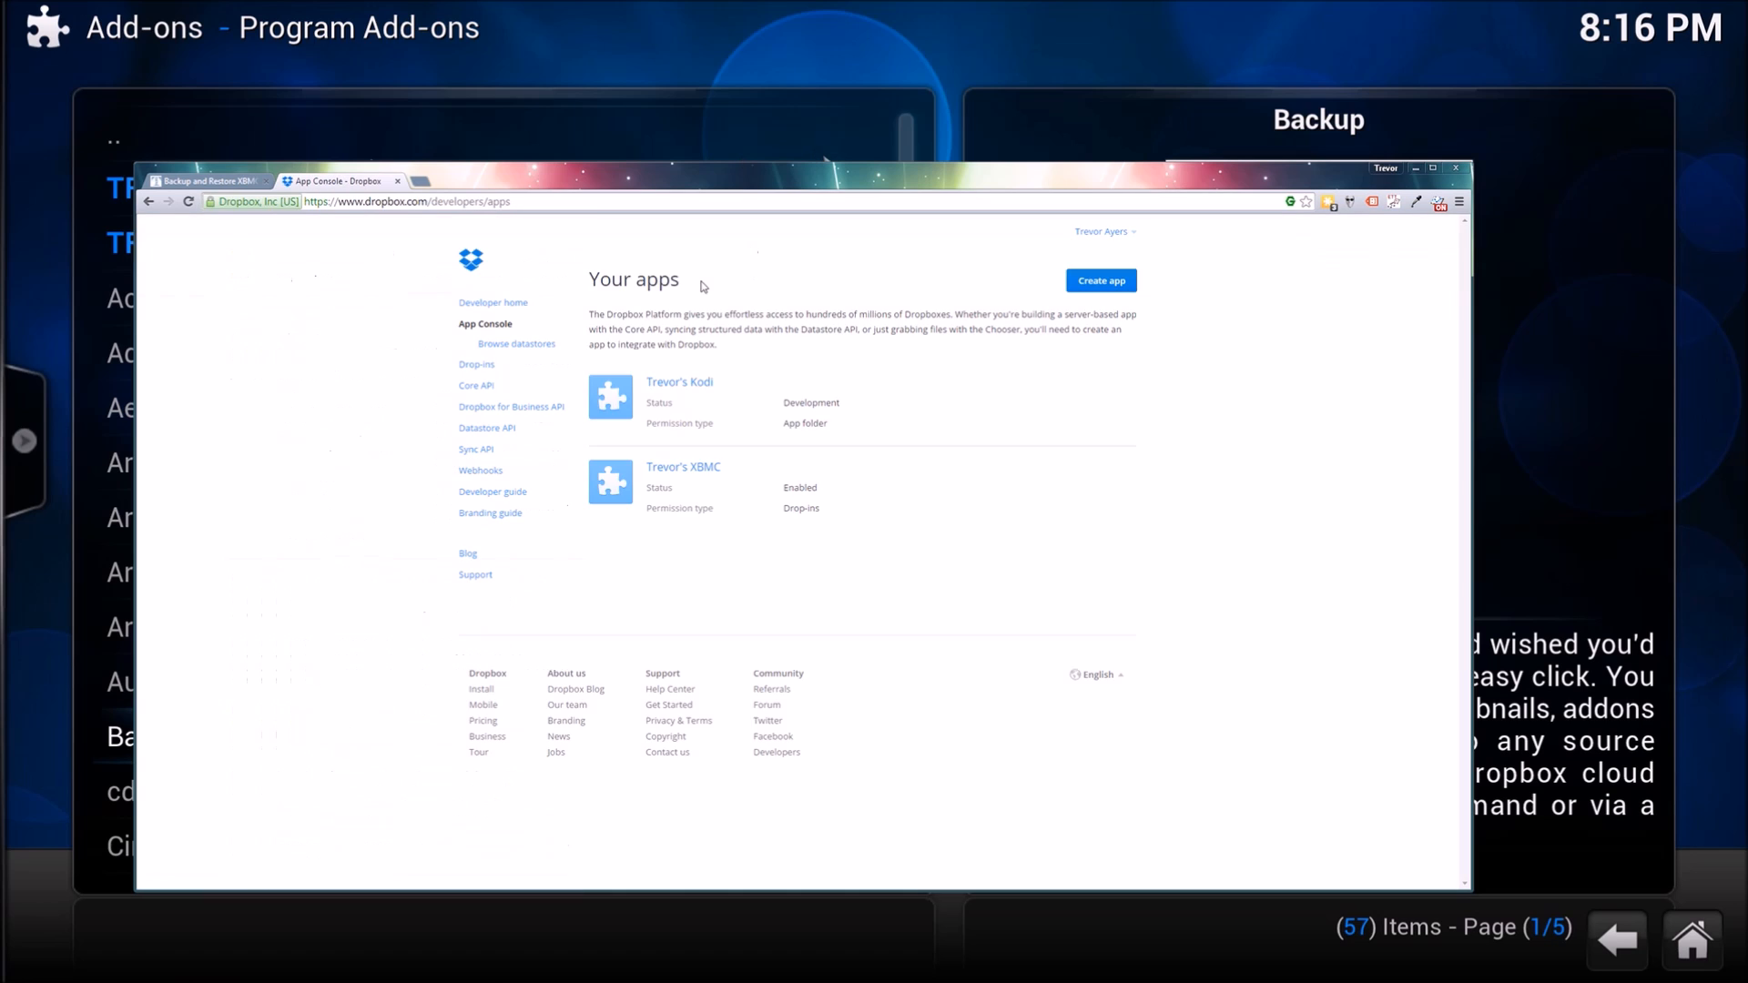
# - Start a new Dropbox API app with Files and datastores access limited to its own folder
pyautogui.click(1093, 284)
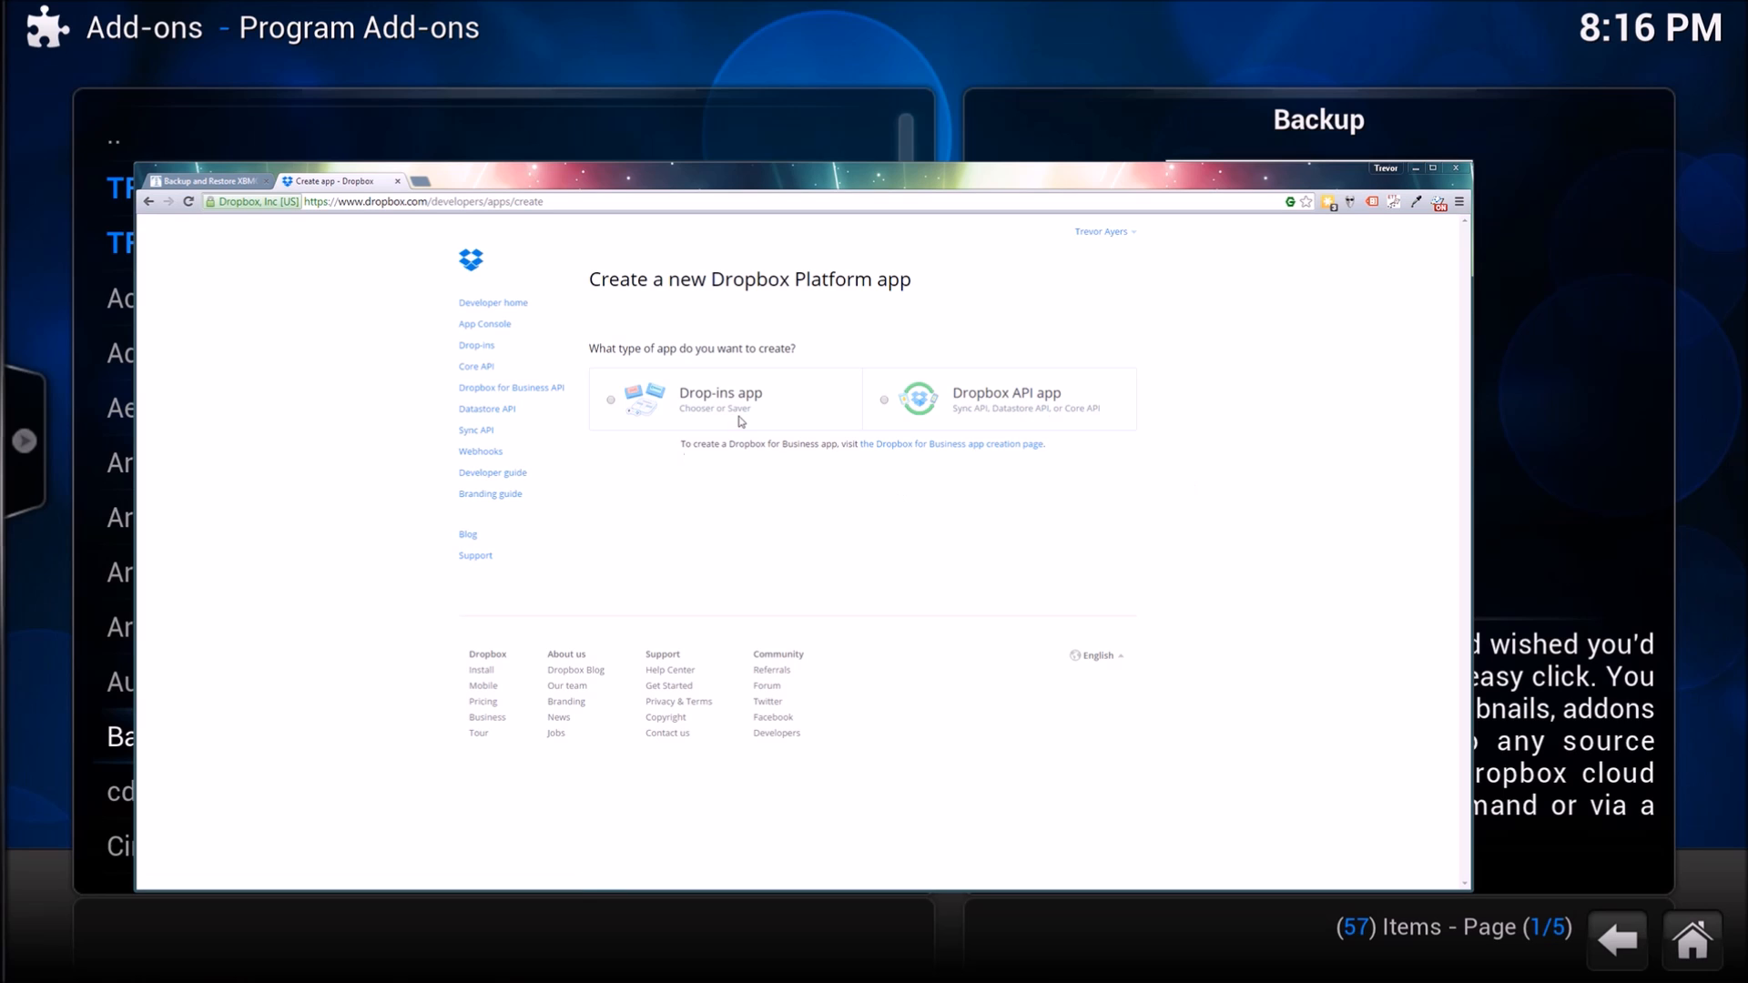
pyautogui.click(1043, 413)
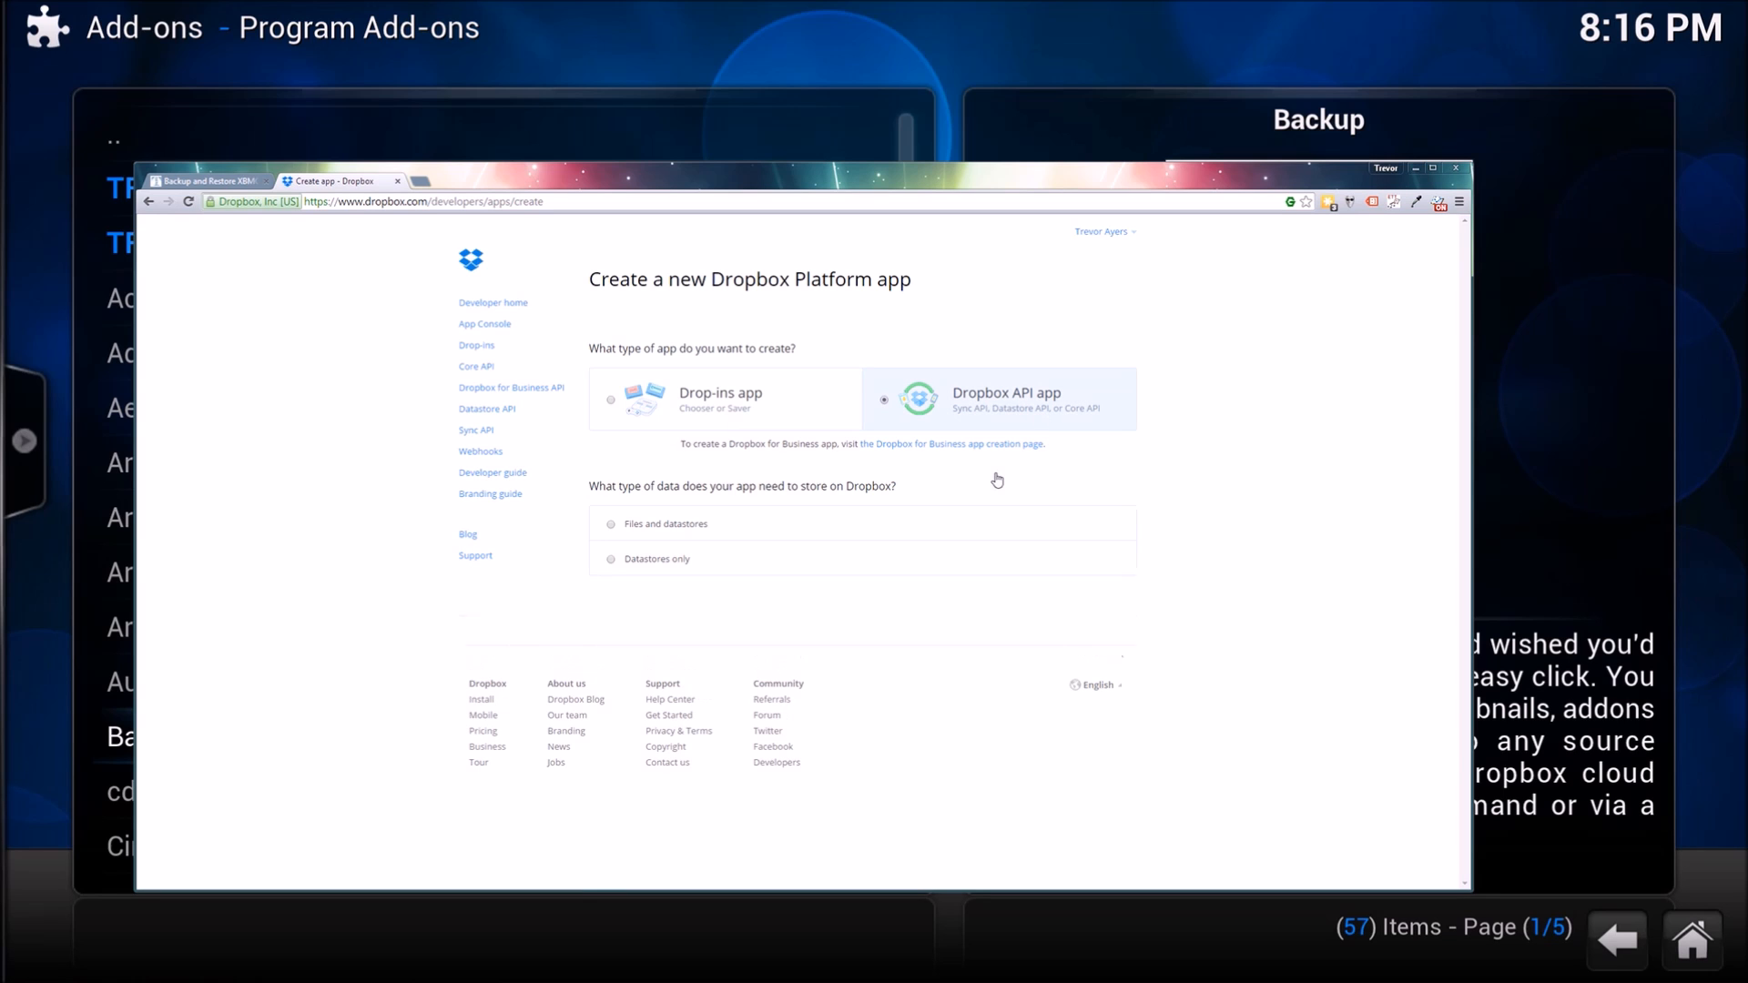
pyautogui.click(687, 528)
pyautogui.scroll(-1, 847, 615)
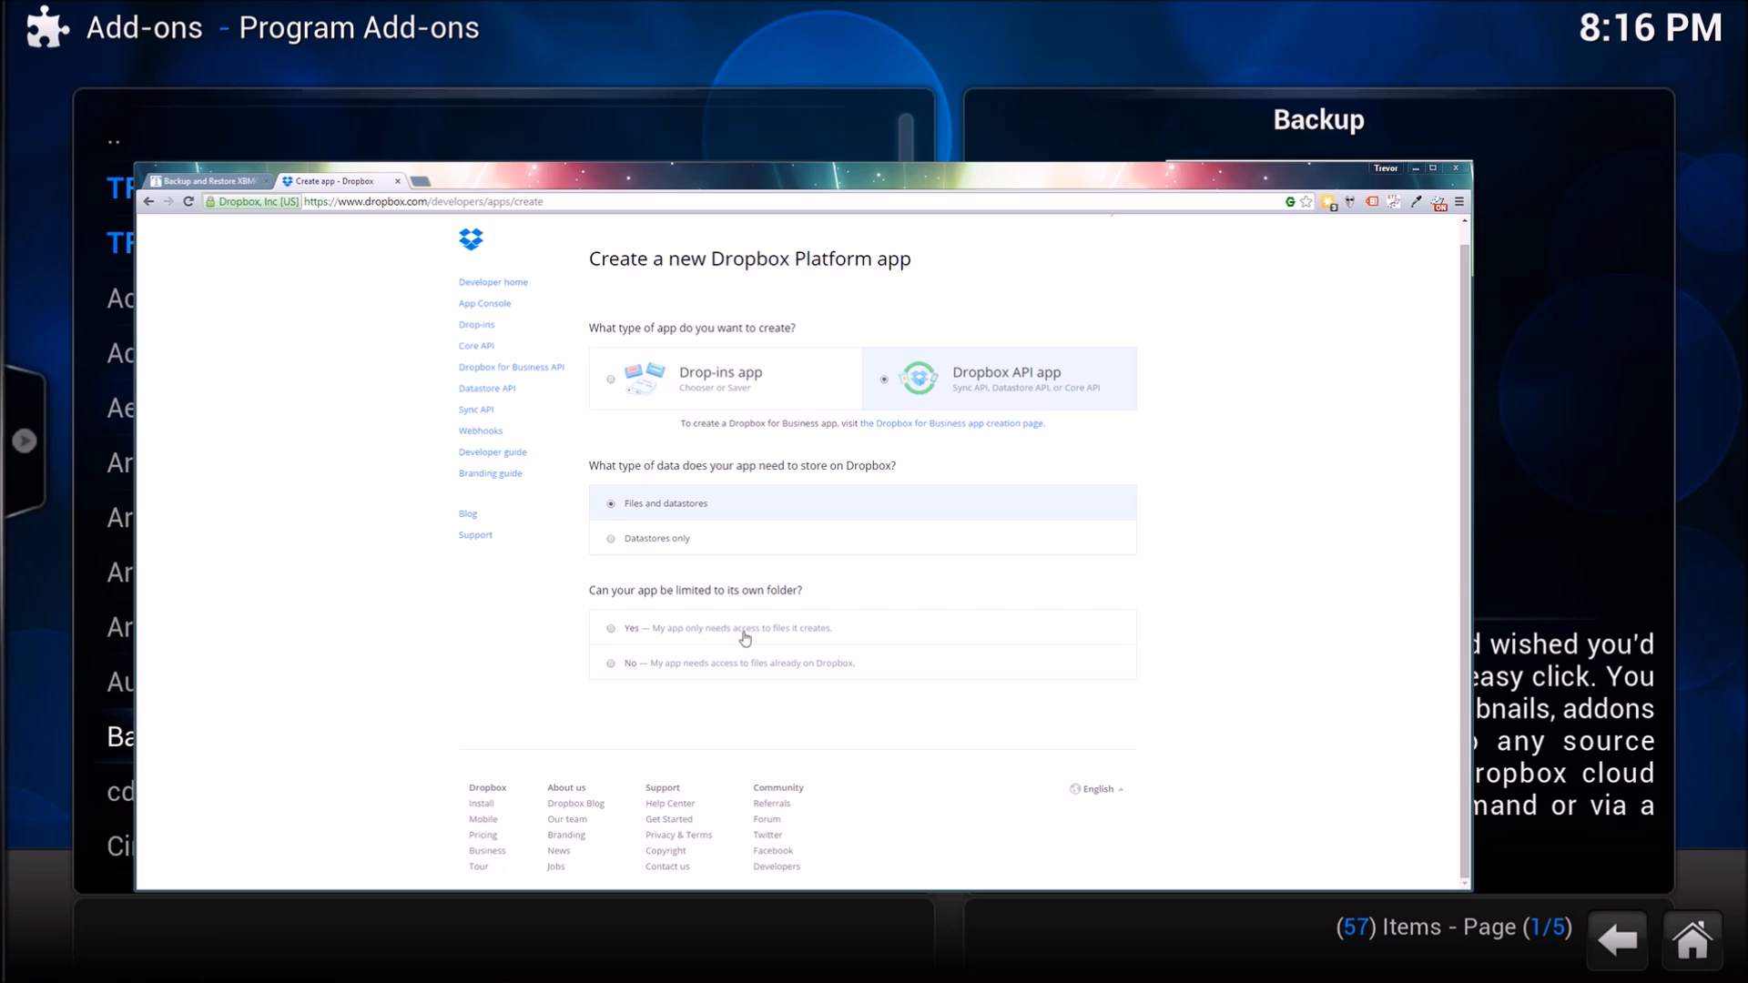
pyautogui.click(745, 638)
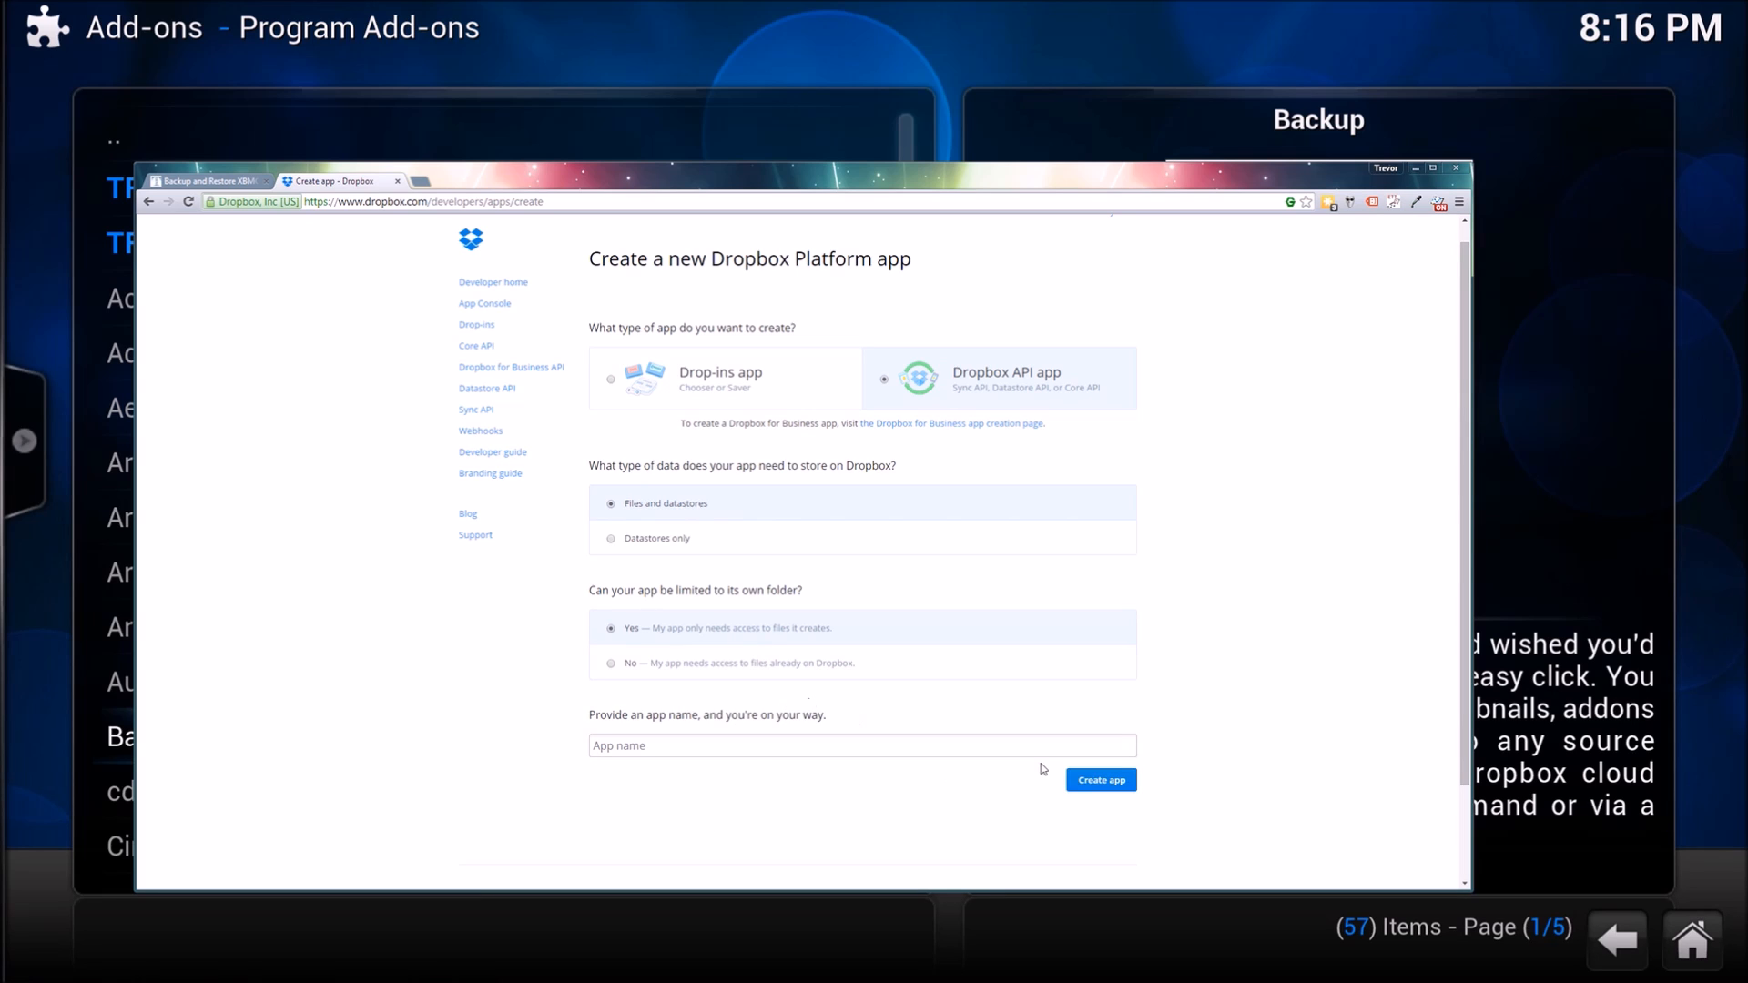
# - Name the app 'Test Kodi DB' and create it
pyautogui.click(843, 746)
pyautogui.write('Test Kodi')
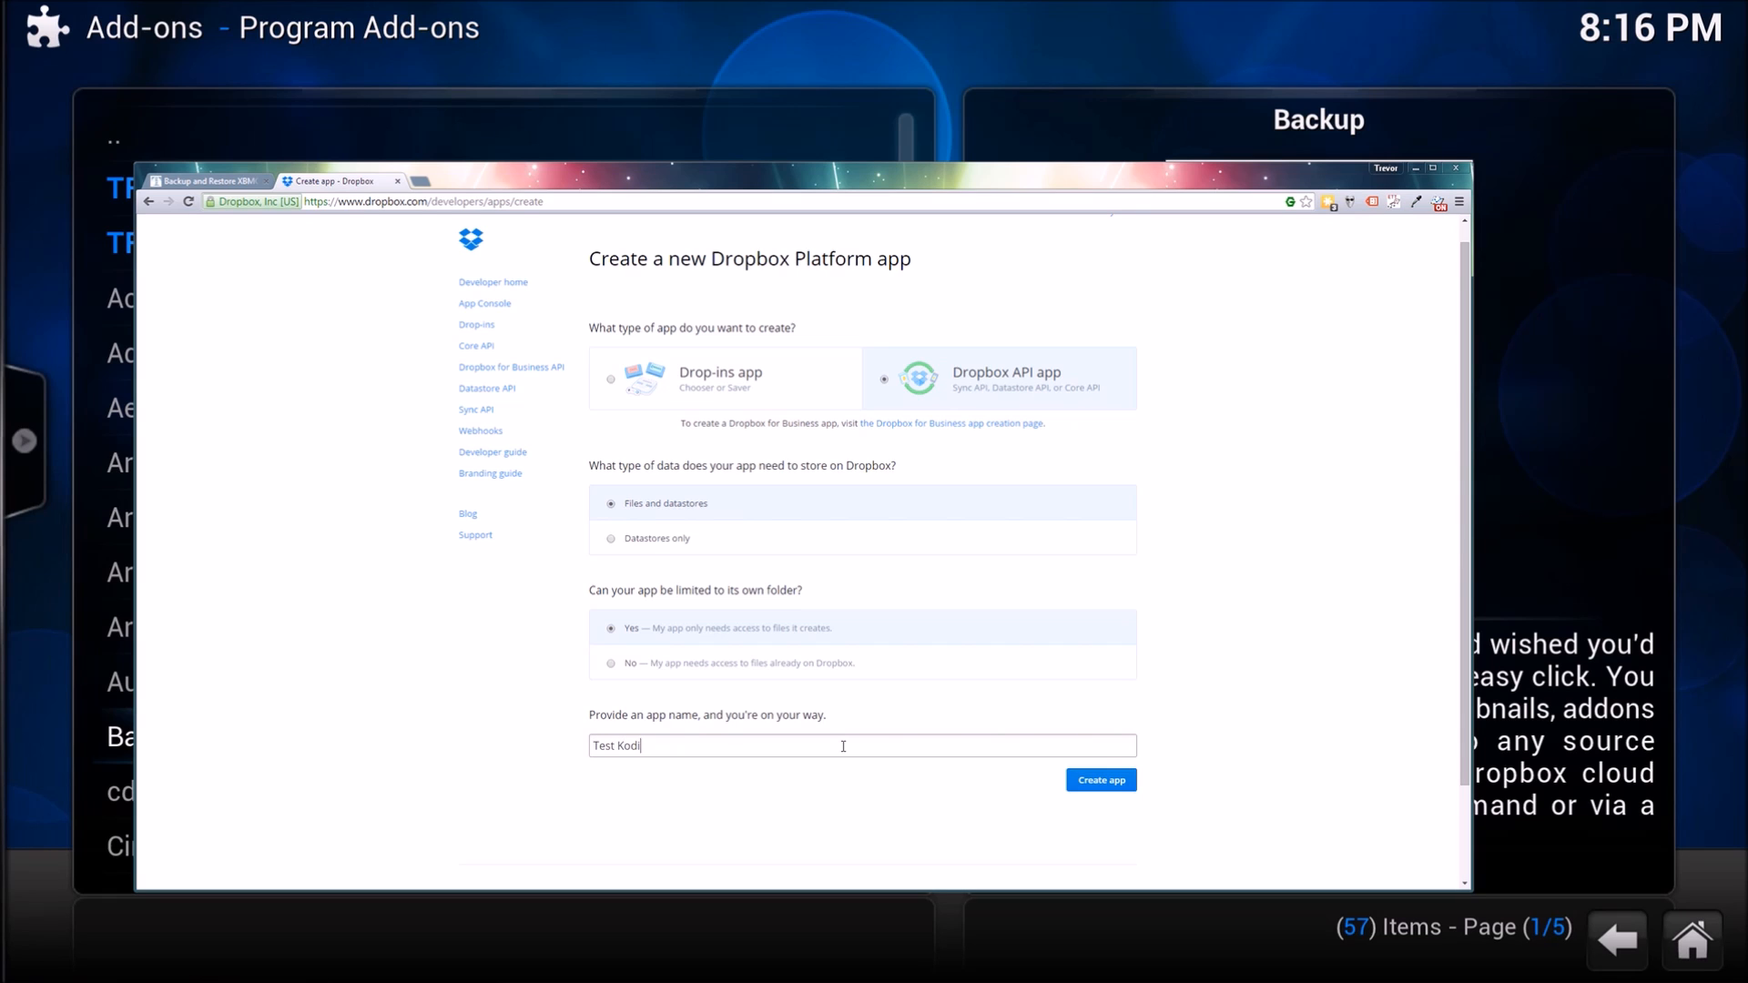
pyautogui.write('DB')
pyautogui.click(1100, 779)
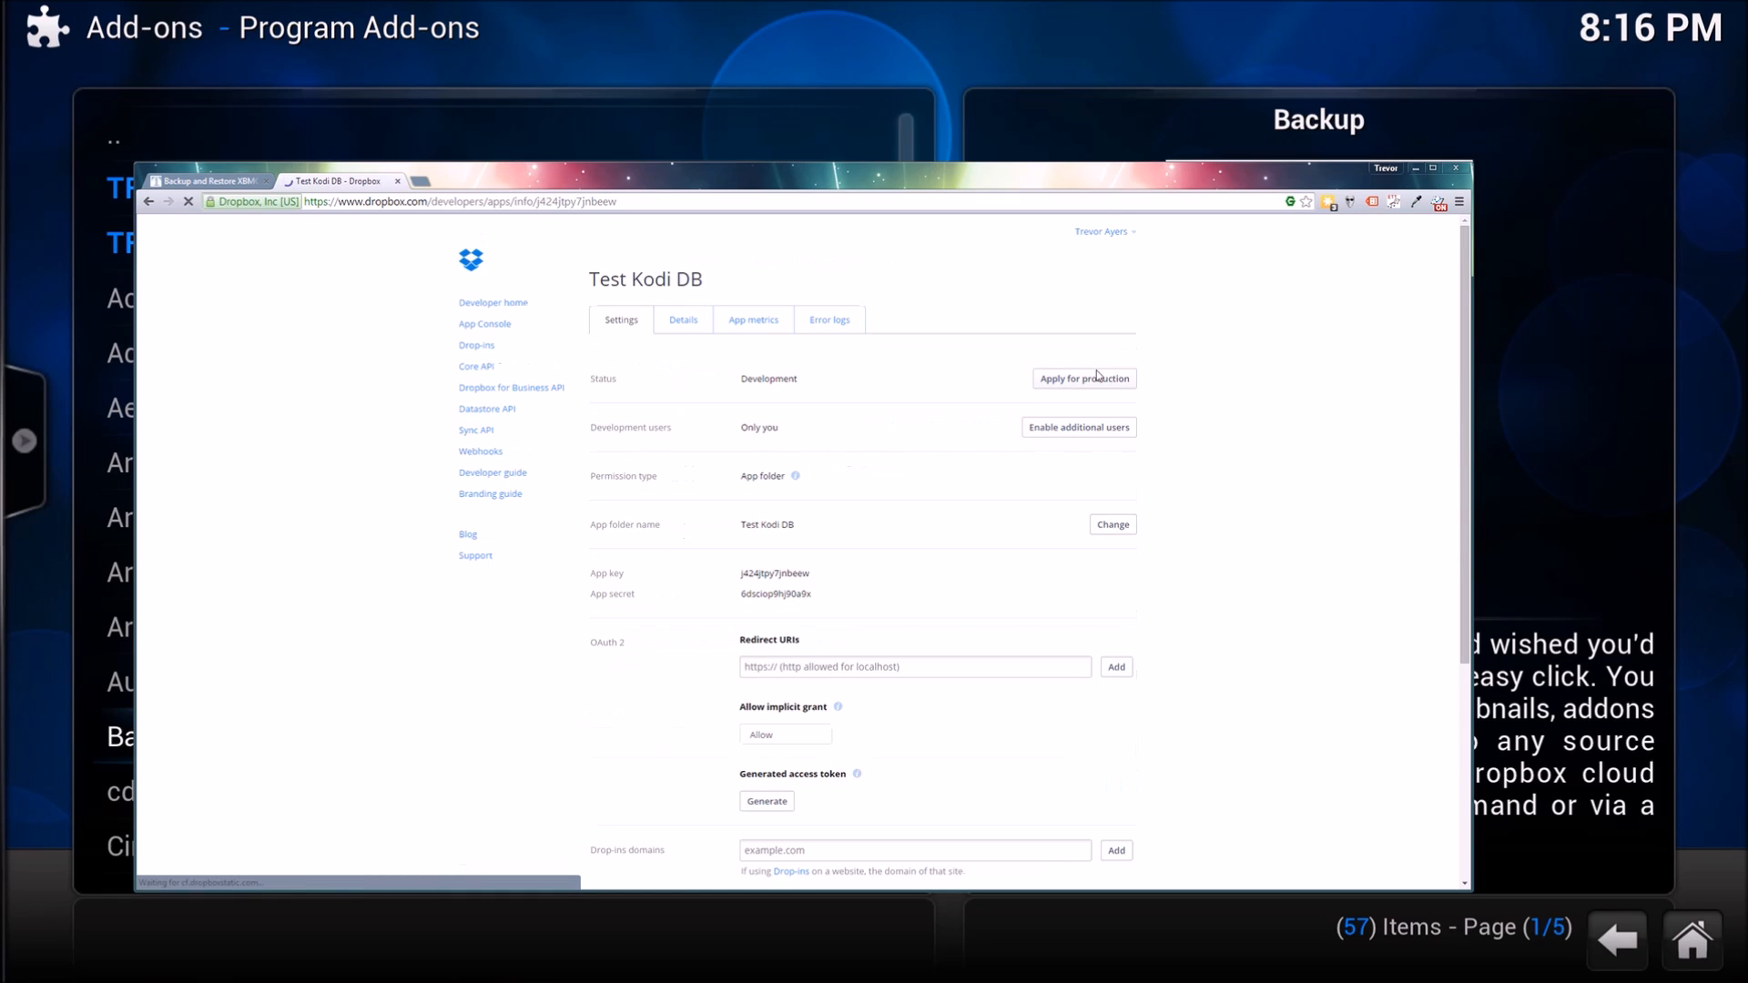
pyautogui.scroll(-1, 1214, 459)
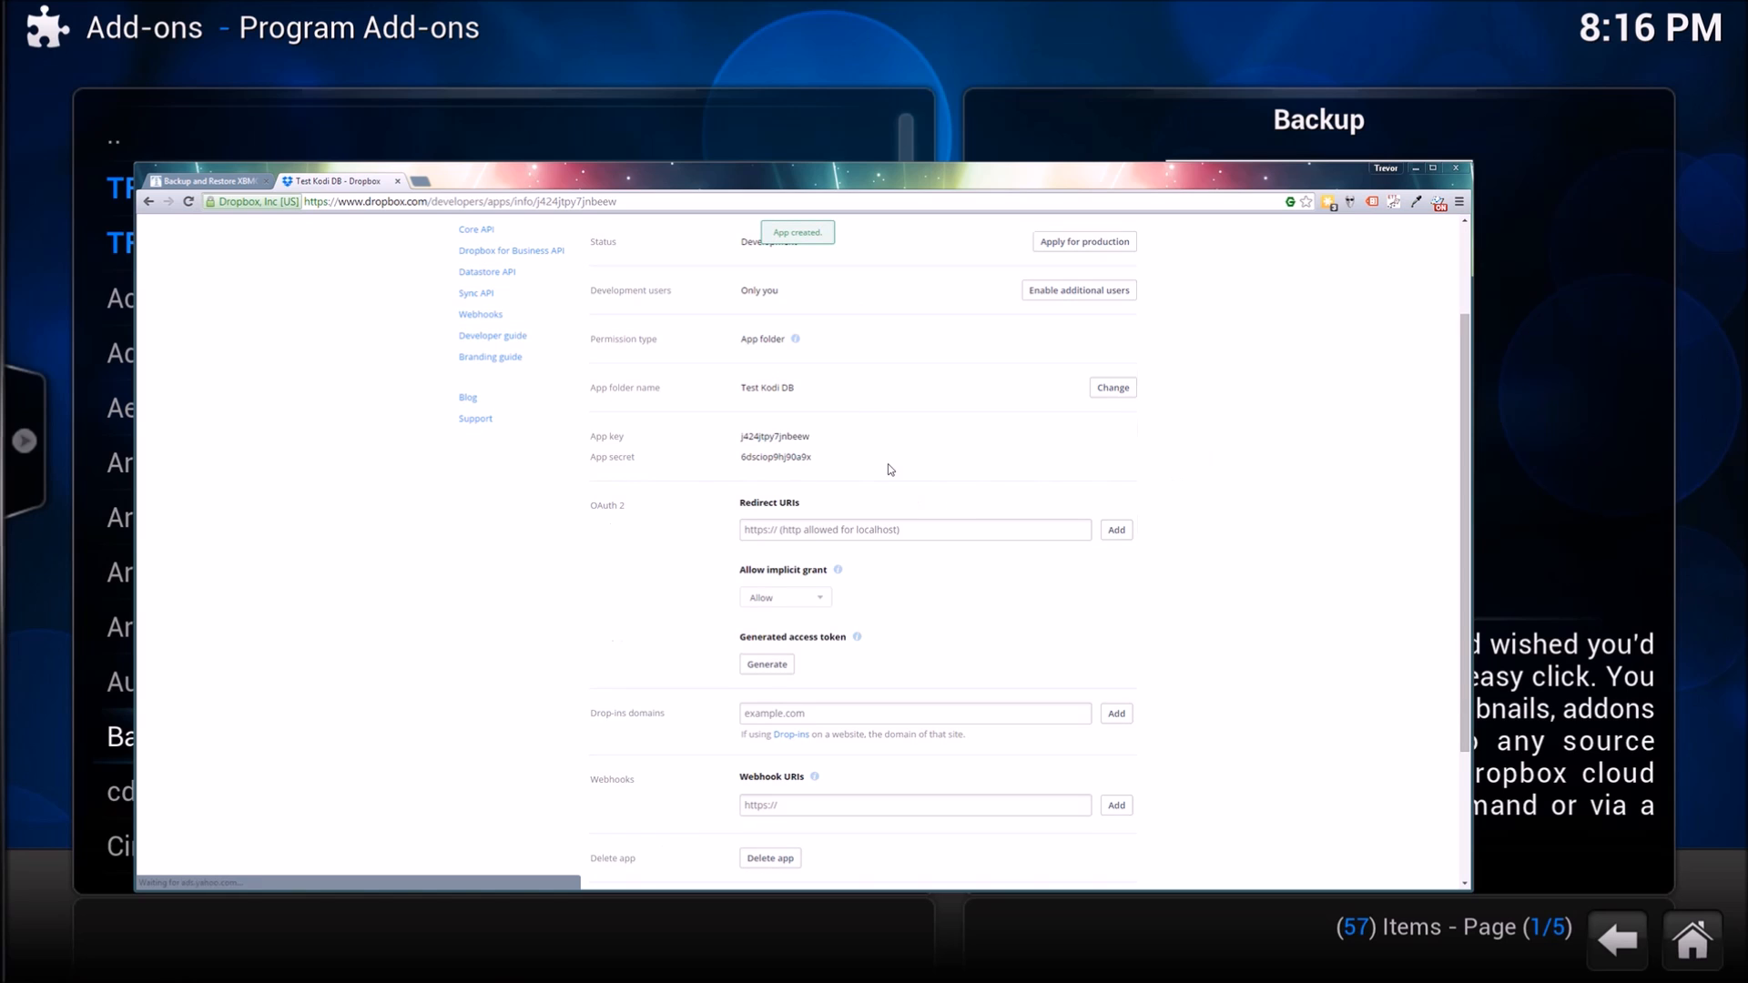
# - Reveal and select the Test Kodi DB app key and secret, then return to the Backup and Restore XBMC tutorial
pyautogui.moveTo(888, 470); pyautogui.dragTo(797, 424)
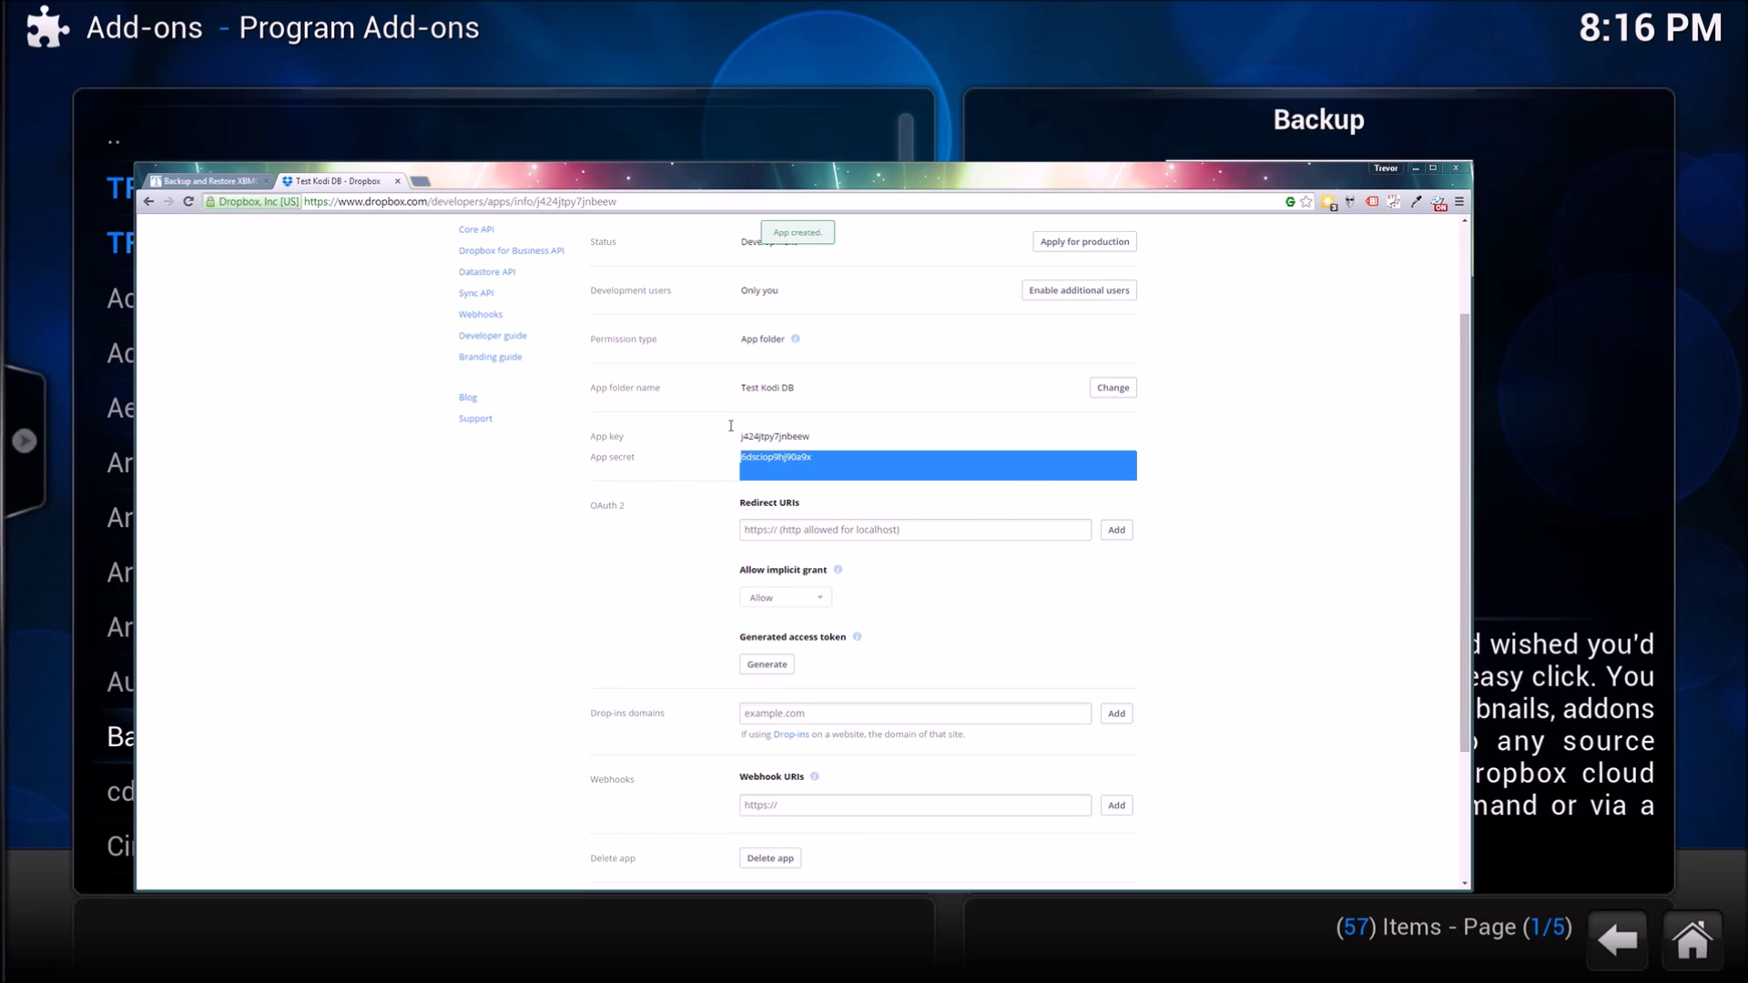
pyautogui.click(805, 438)
pyautogui.scroll(1, 872, 480)
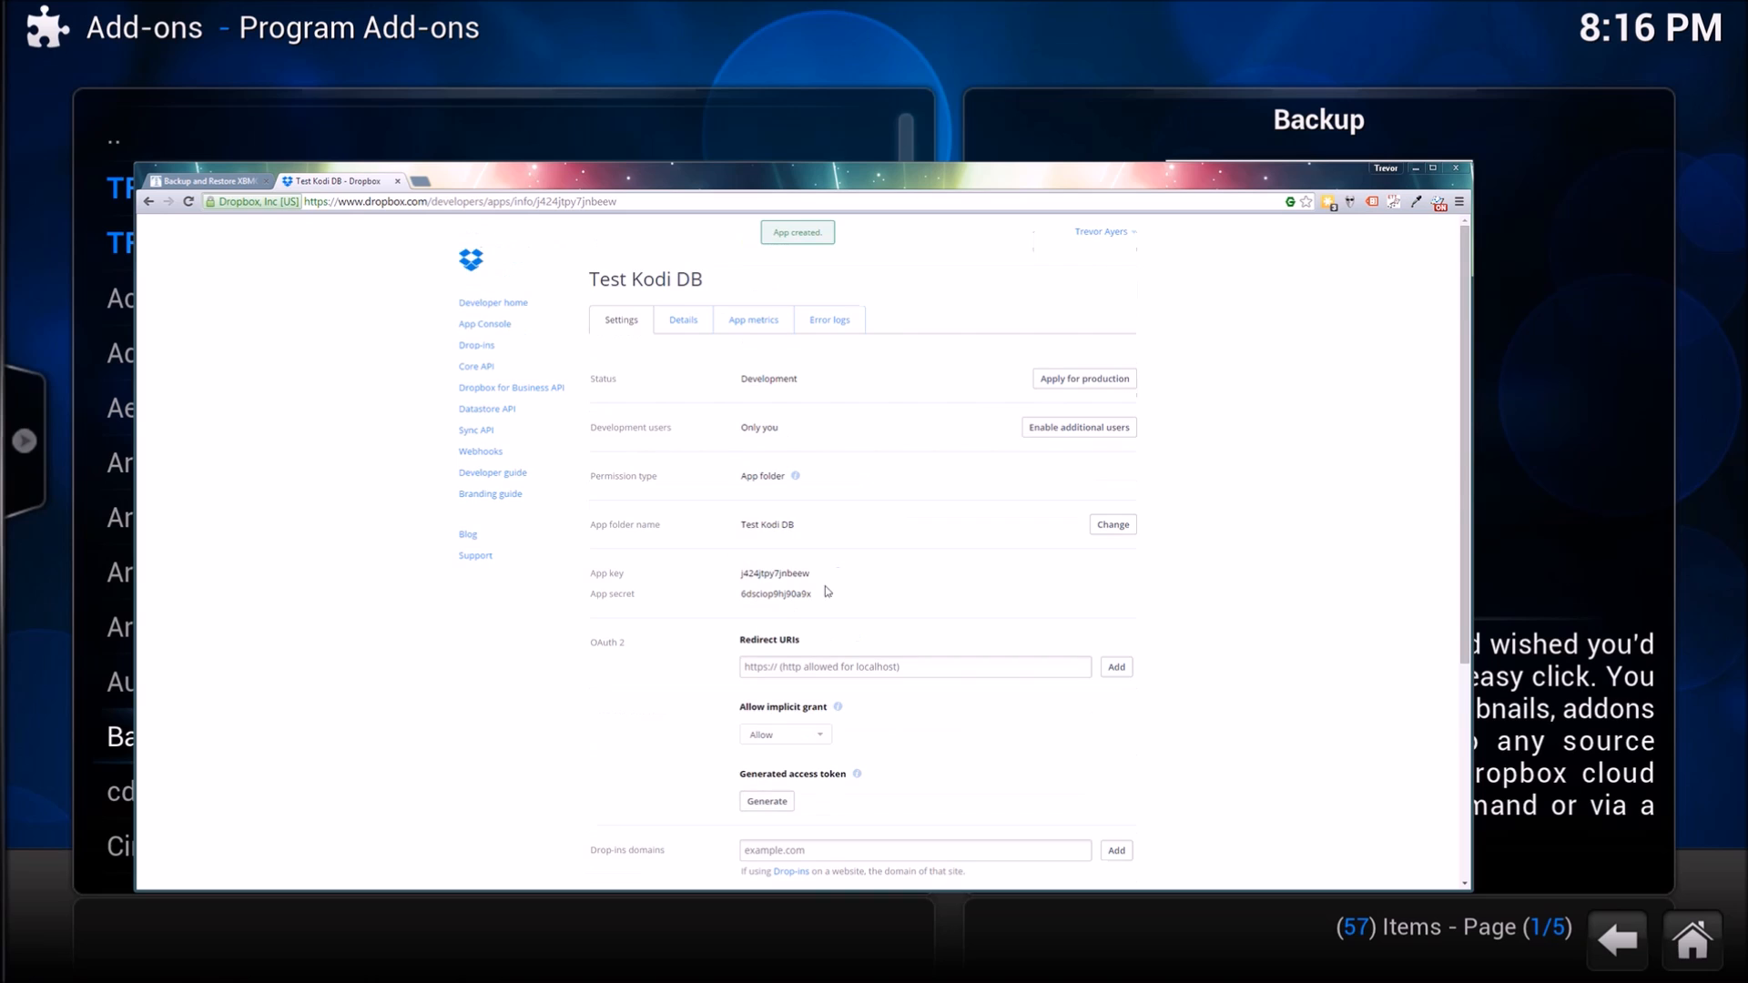
pyautogui.doubleClick(775, 594)
pyautogui.doubleClick(774, 574)
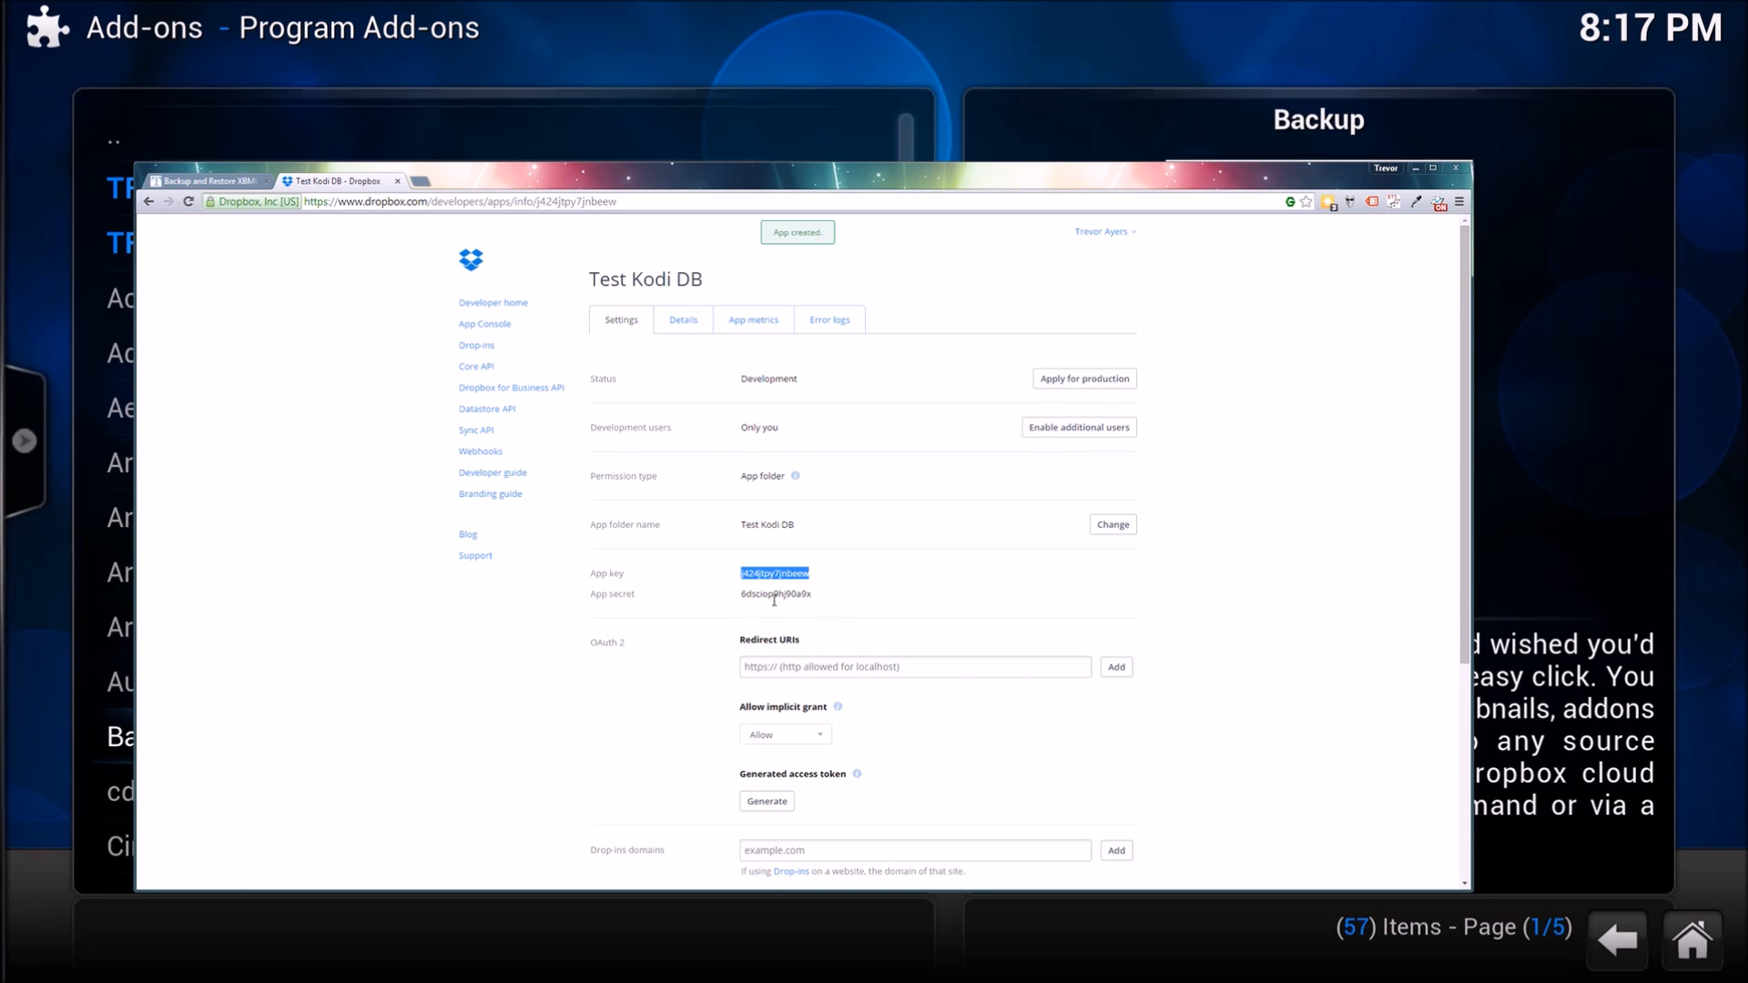
pyautogui.doubleClick(775, 595)
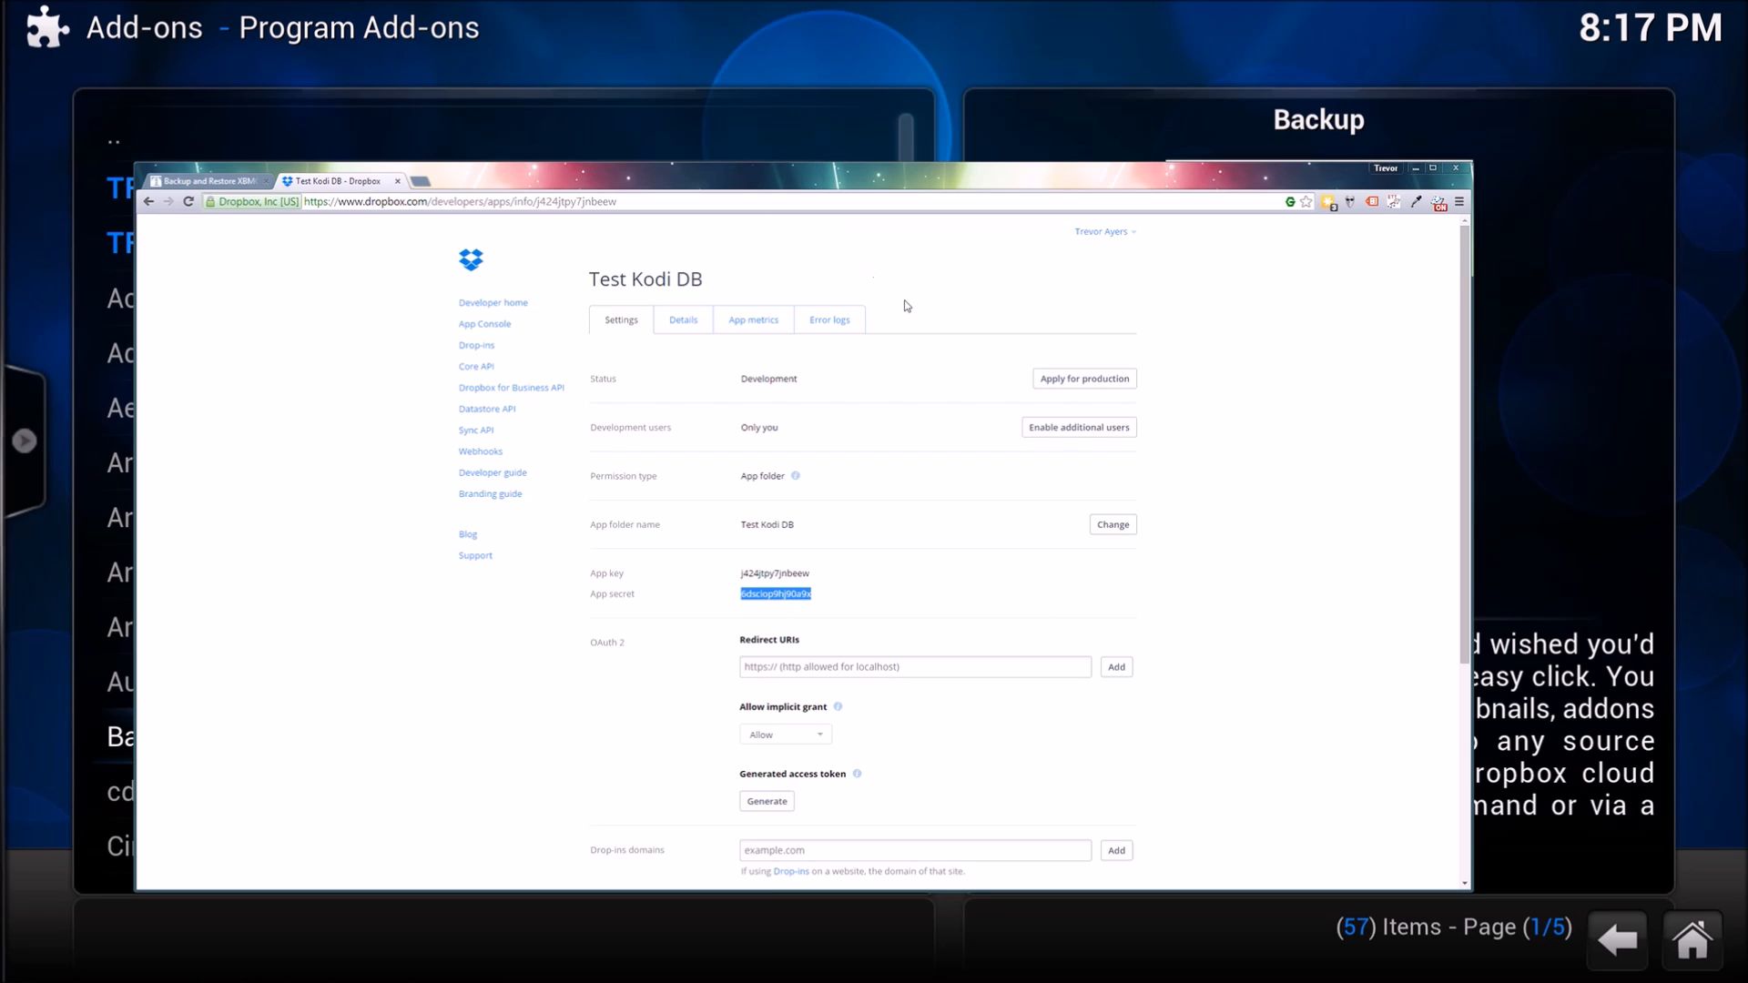
pyautogui.scroll(-3, 905, 306)
pyautogui.scroll(-1, 976, 812)
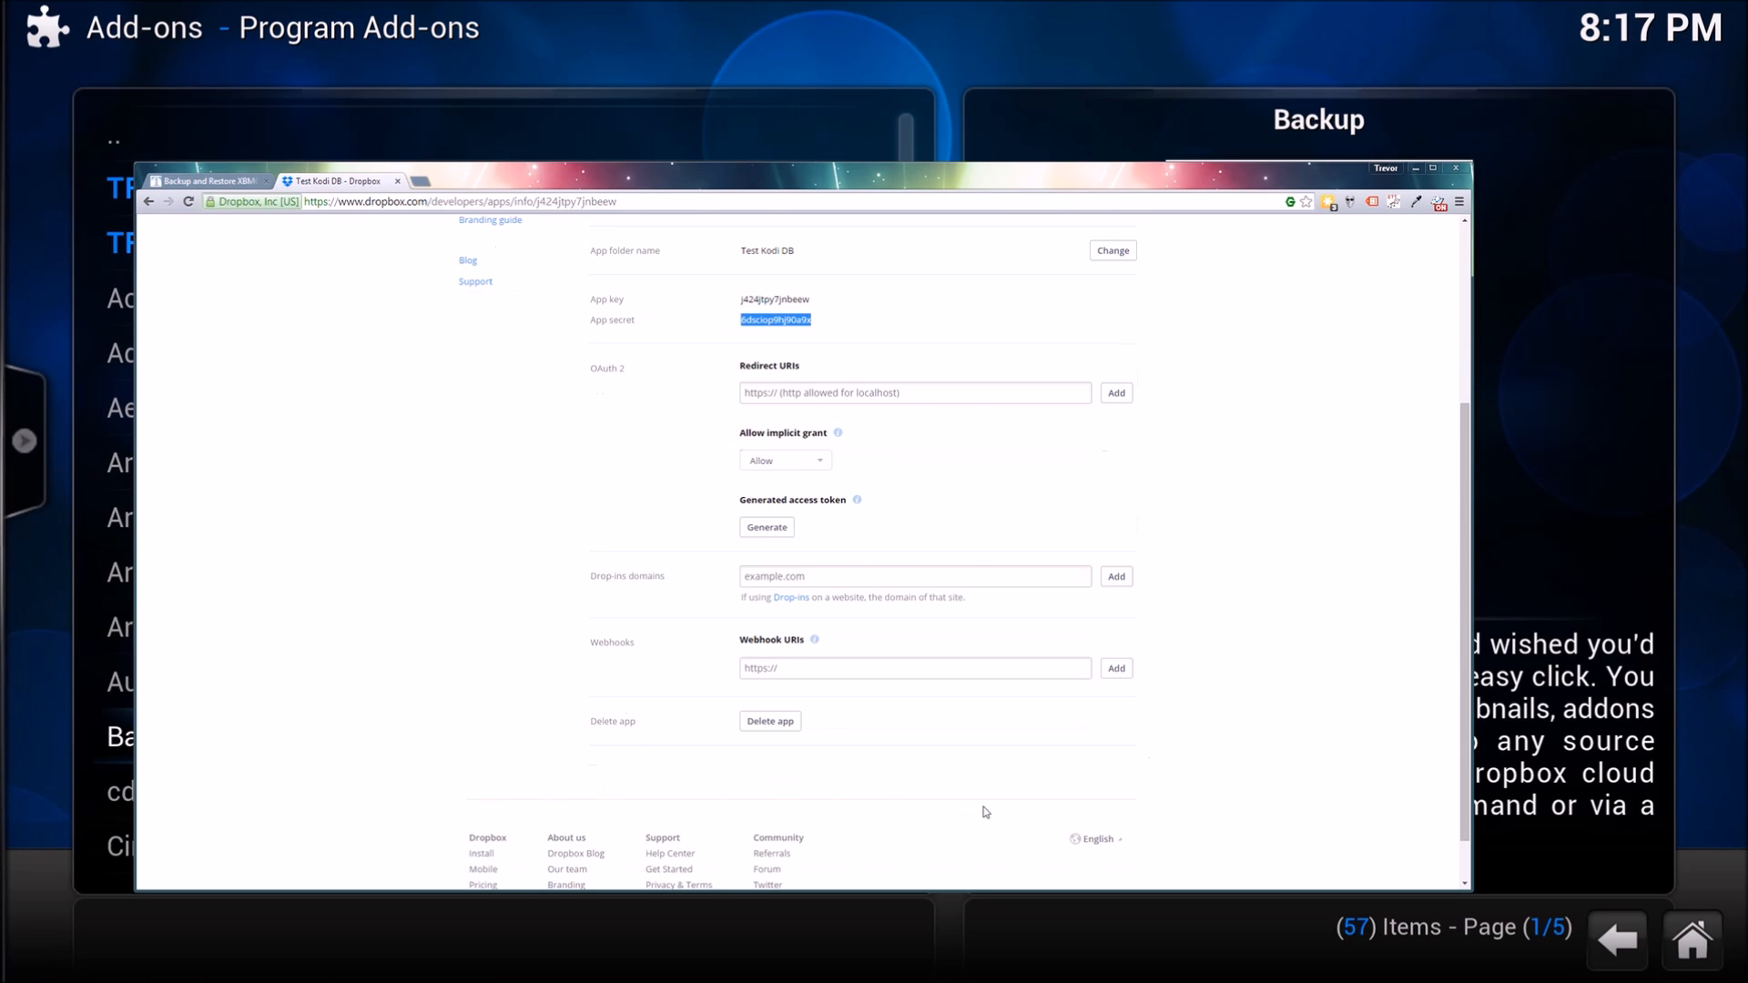
pyautogui.click(845, 668)
pyautogui.click(836, 578)
pyautogui.click(214, 181)
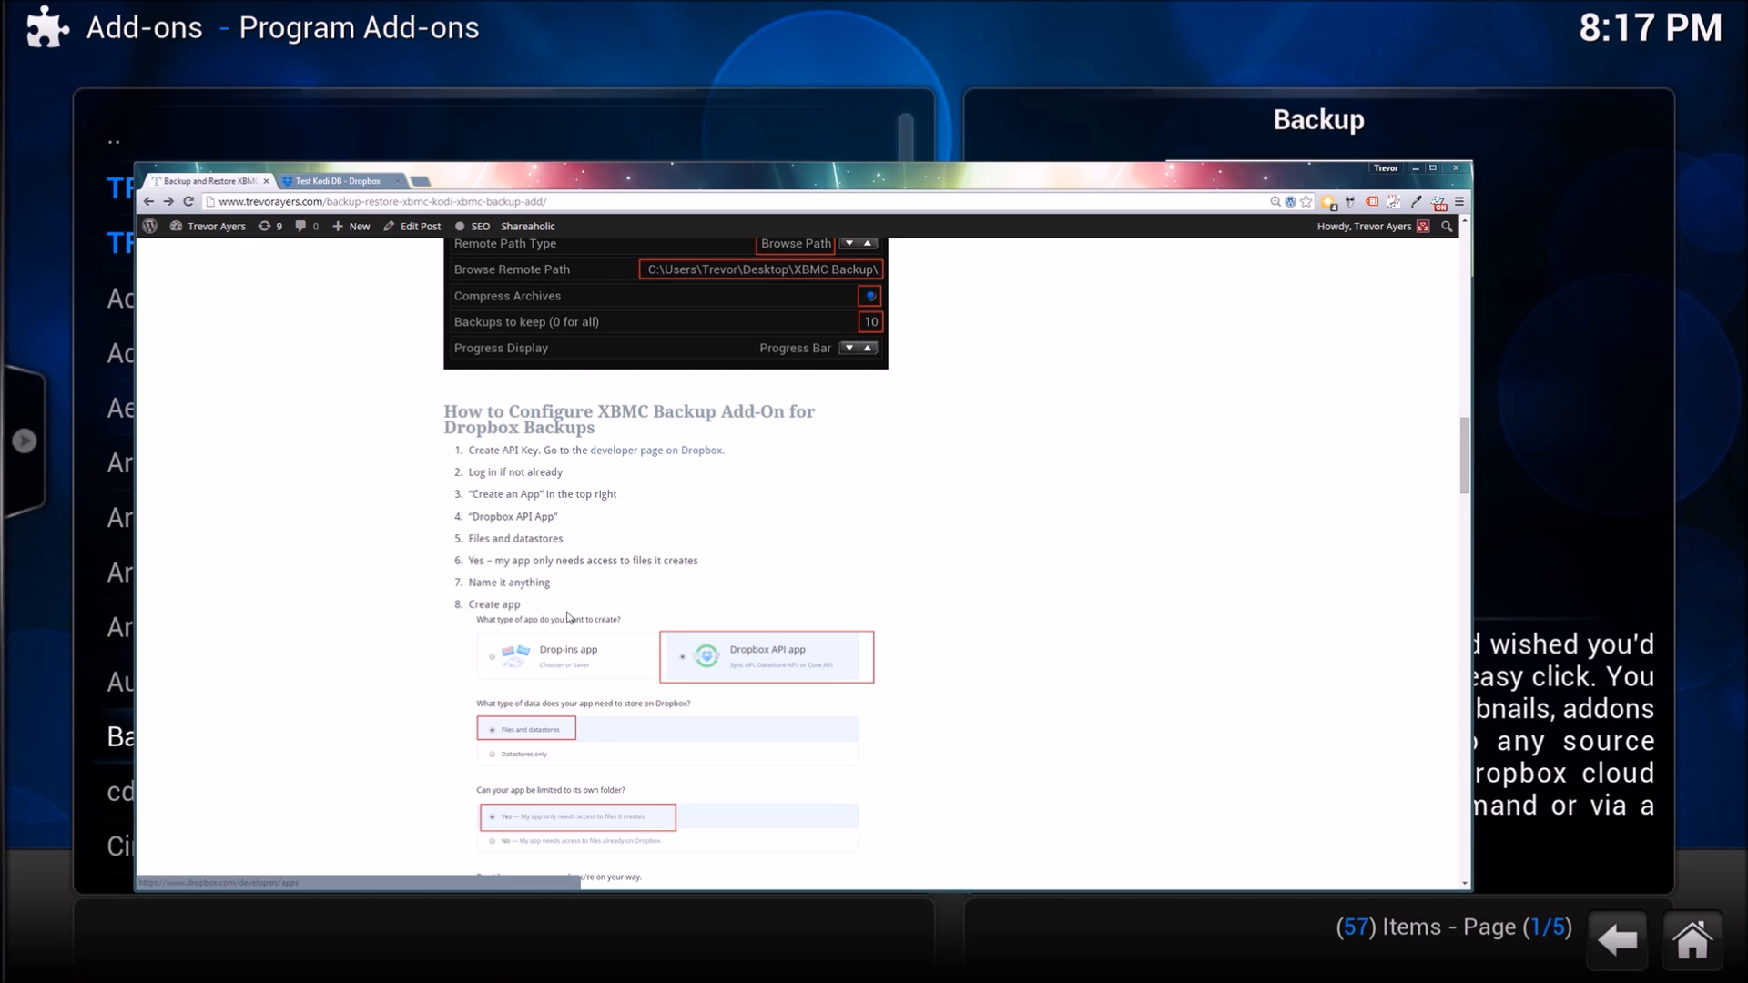
pyautogui.scroll(-3, 570, 616)
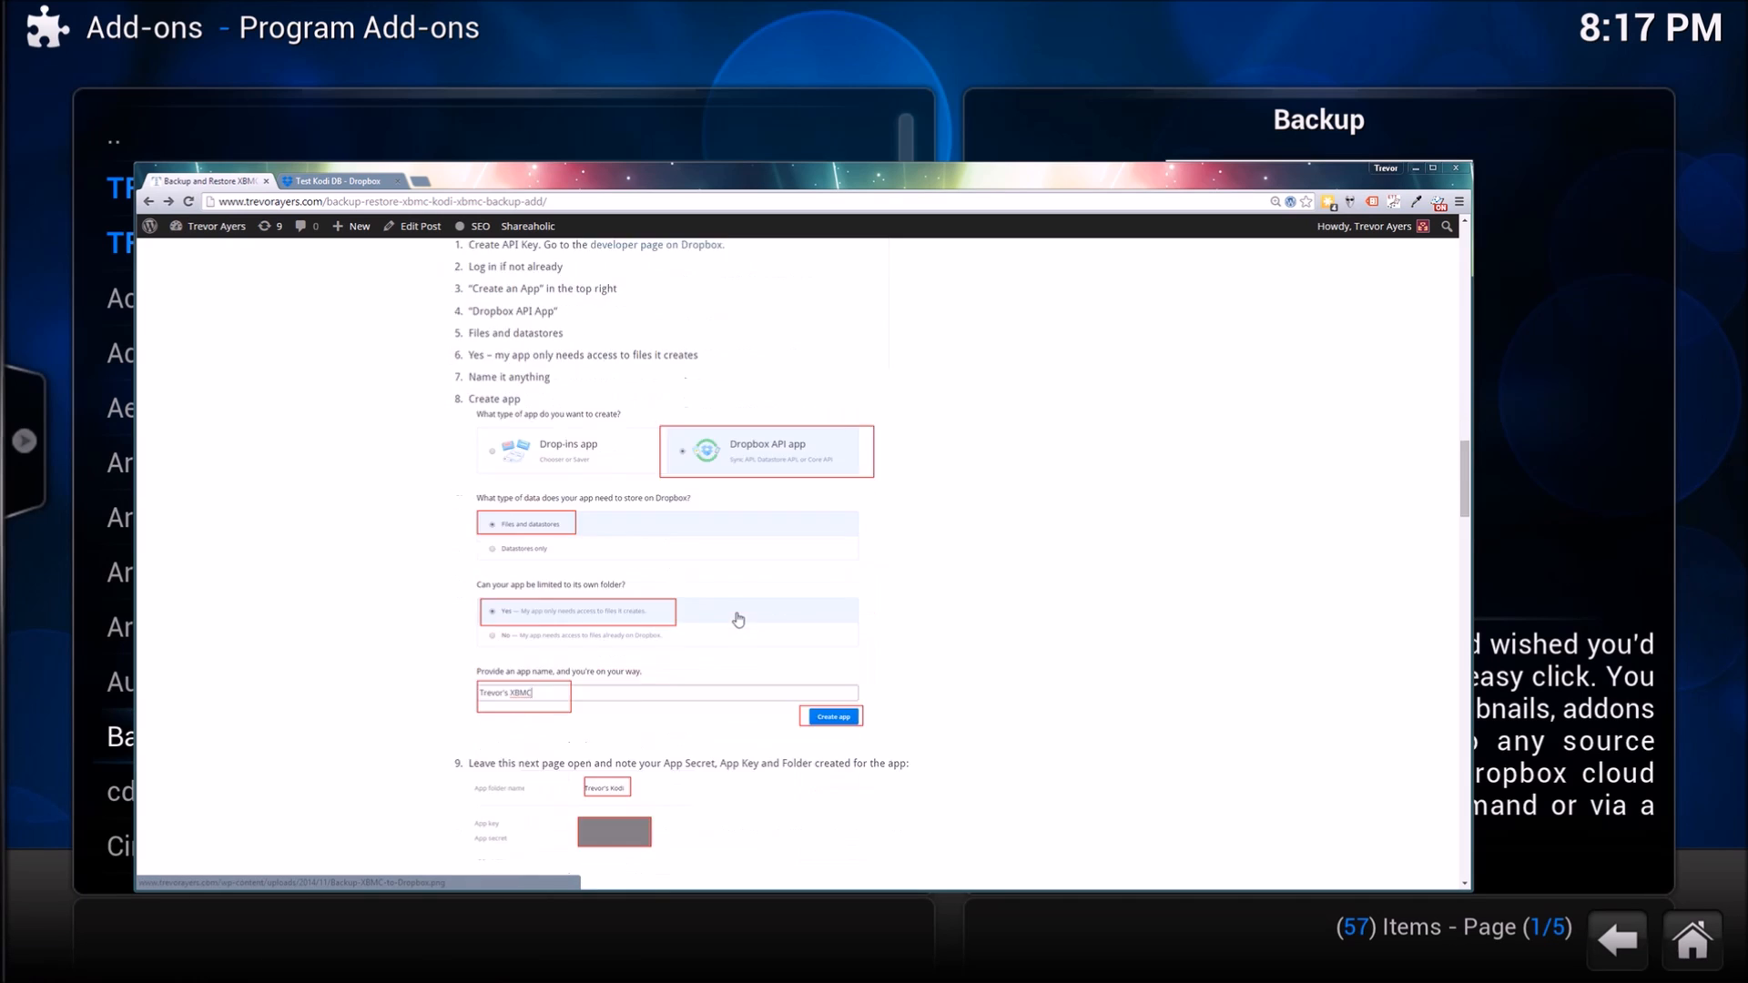
pyautogui.scroll(-3, 895, 605)
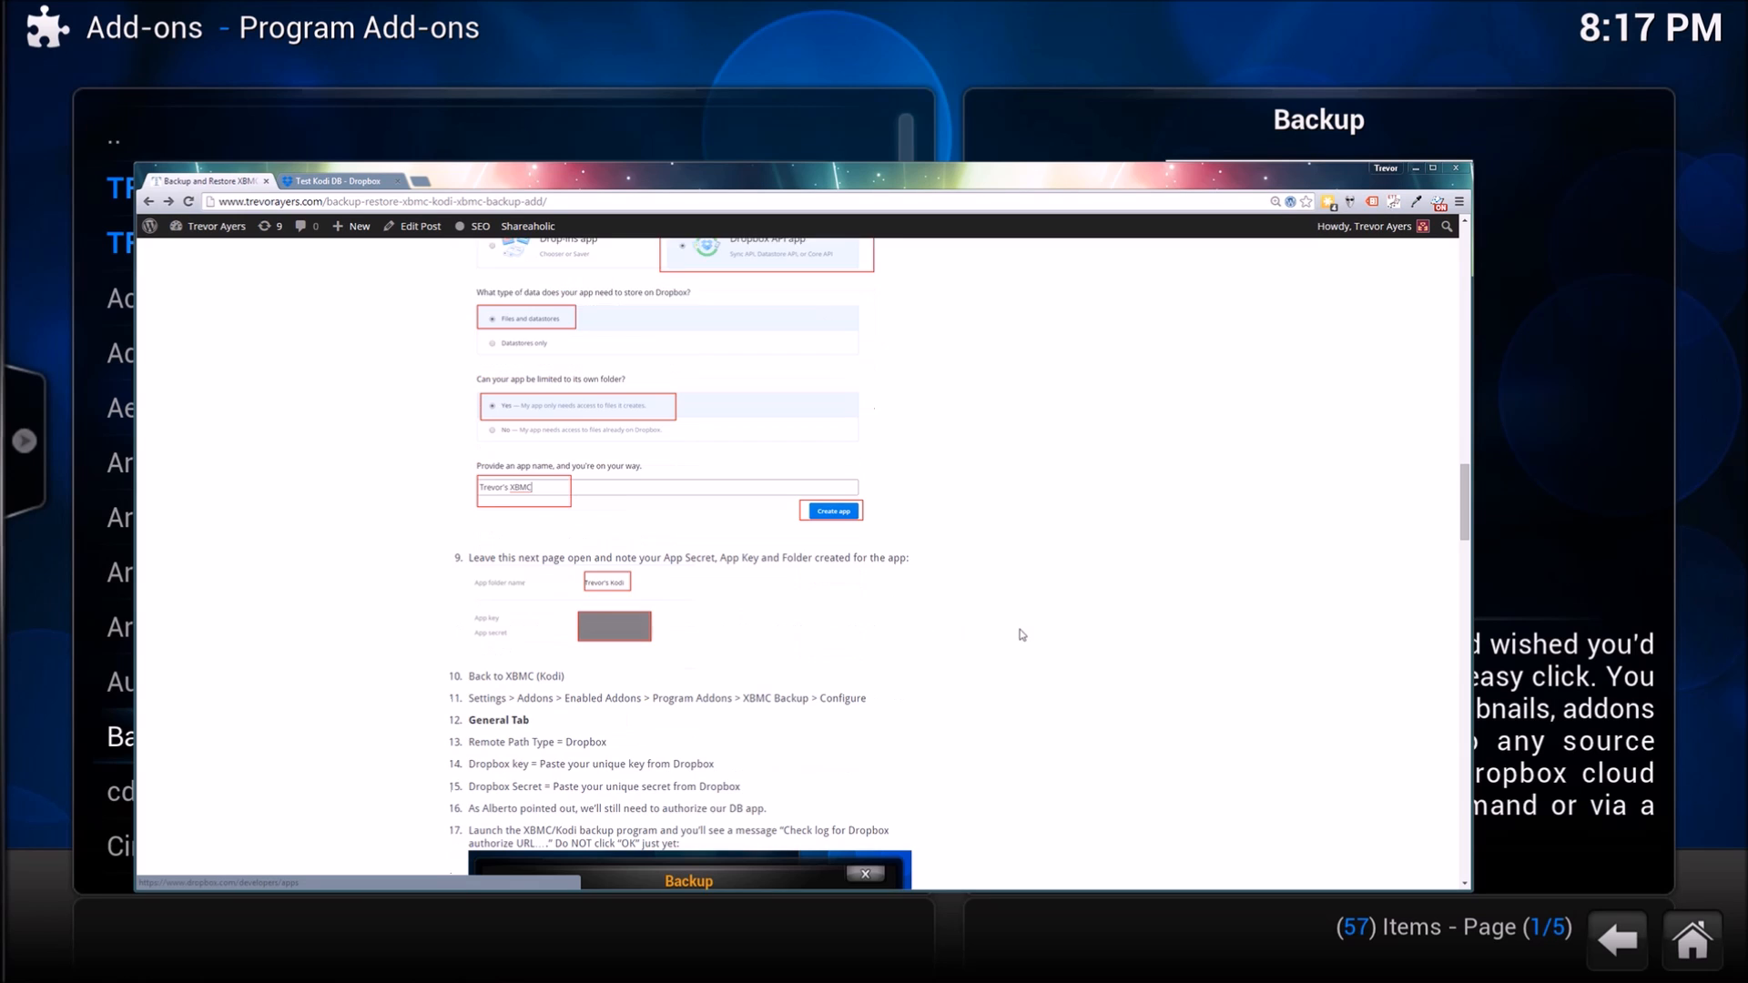
pyautogui.scroll(-2, 1021, 633)
pyautogui.scroll(-1, 944, 637)
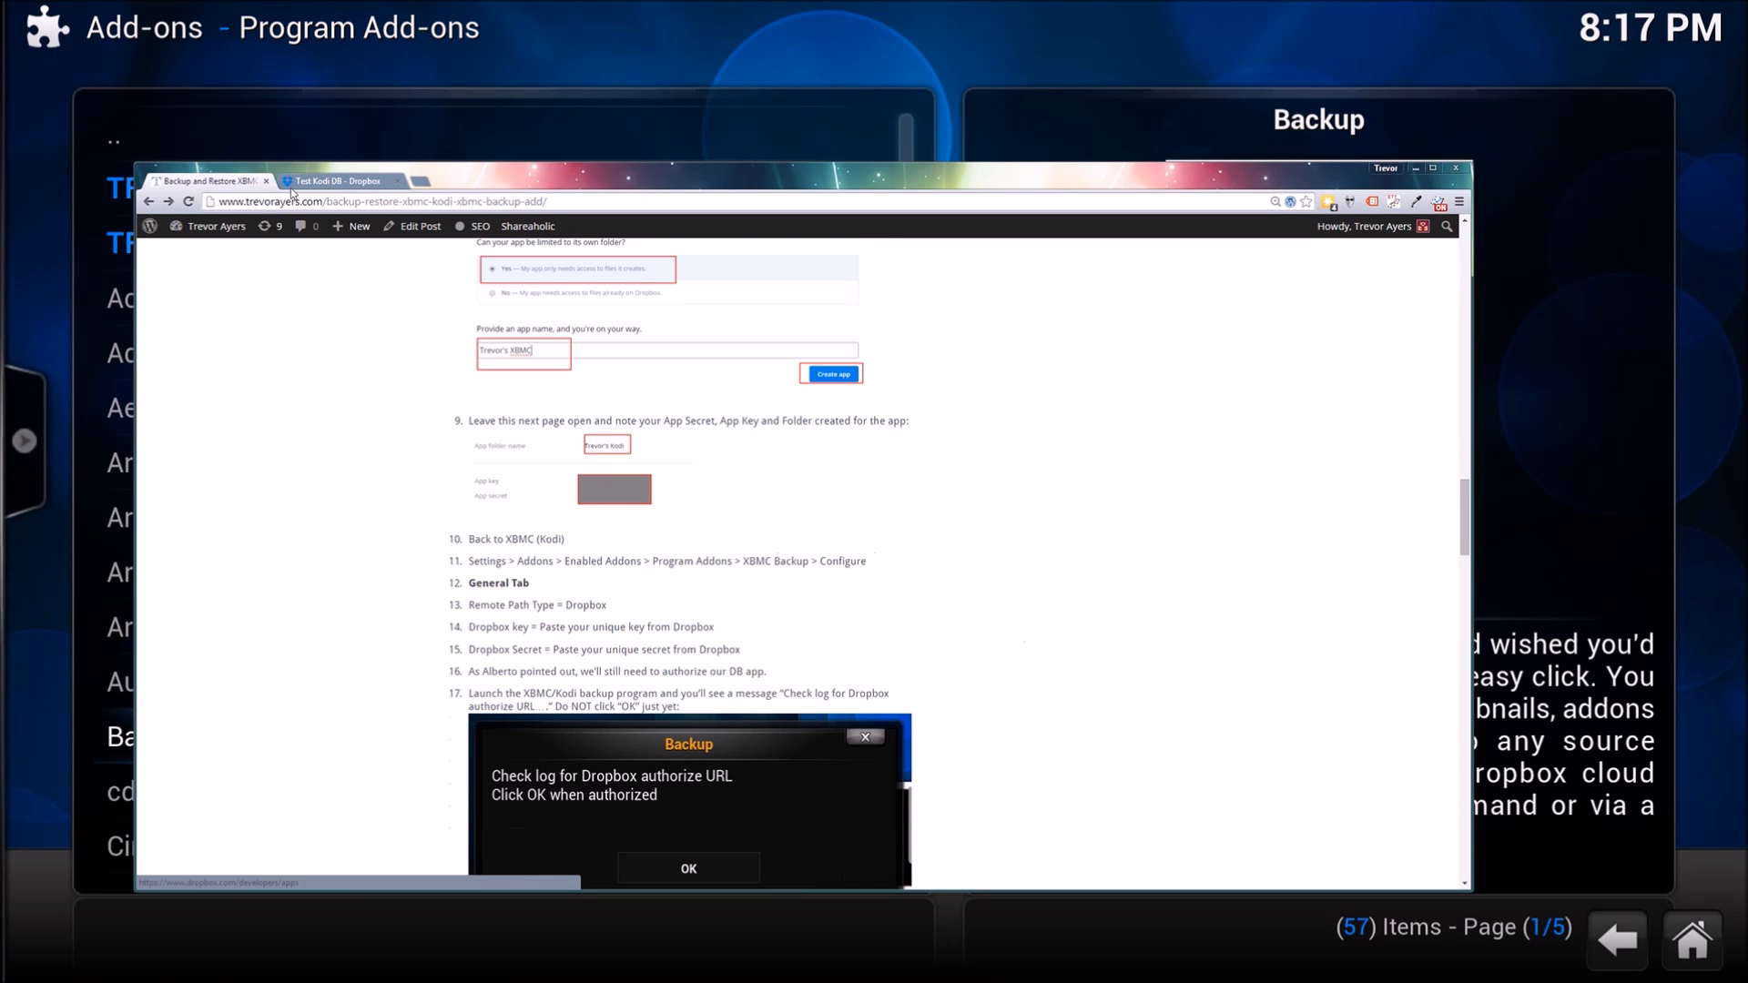
# - Revisit the Test Kodi DB app settings, then switch to Kodi's Programs add-ons list
pyautogui.click(333, 183)
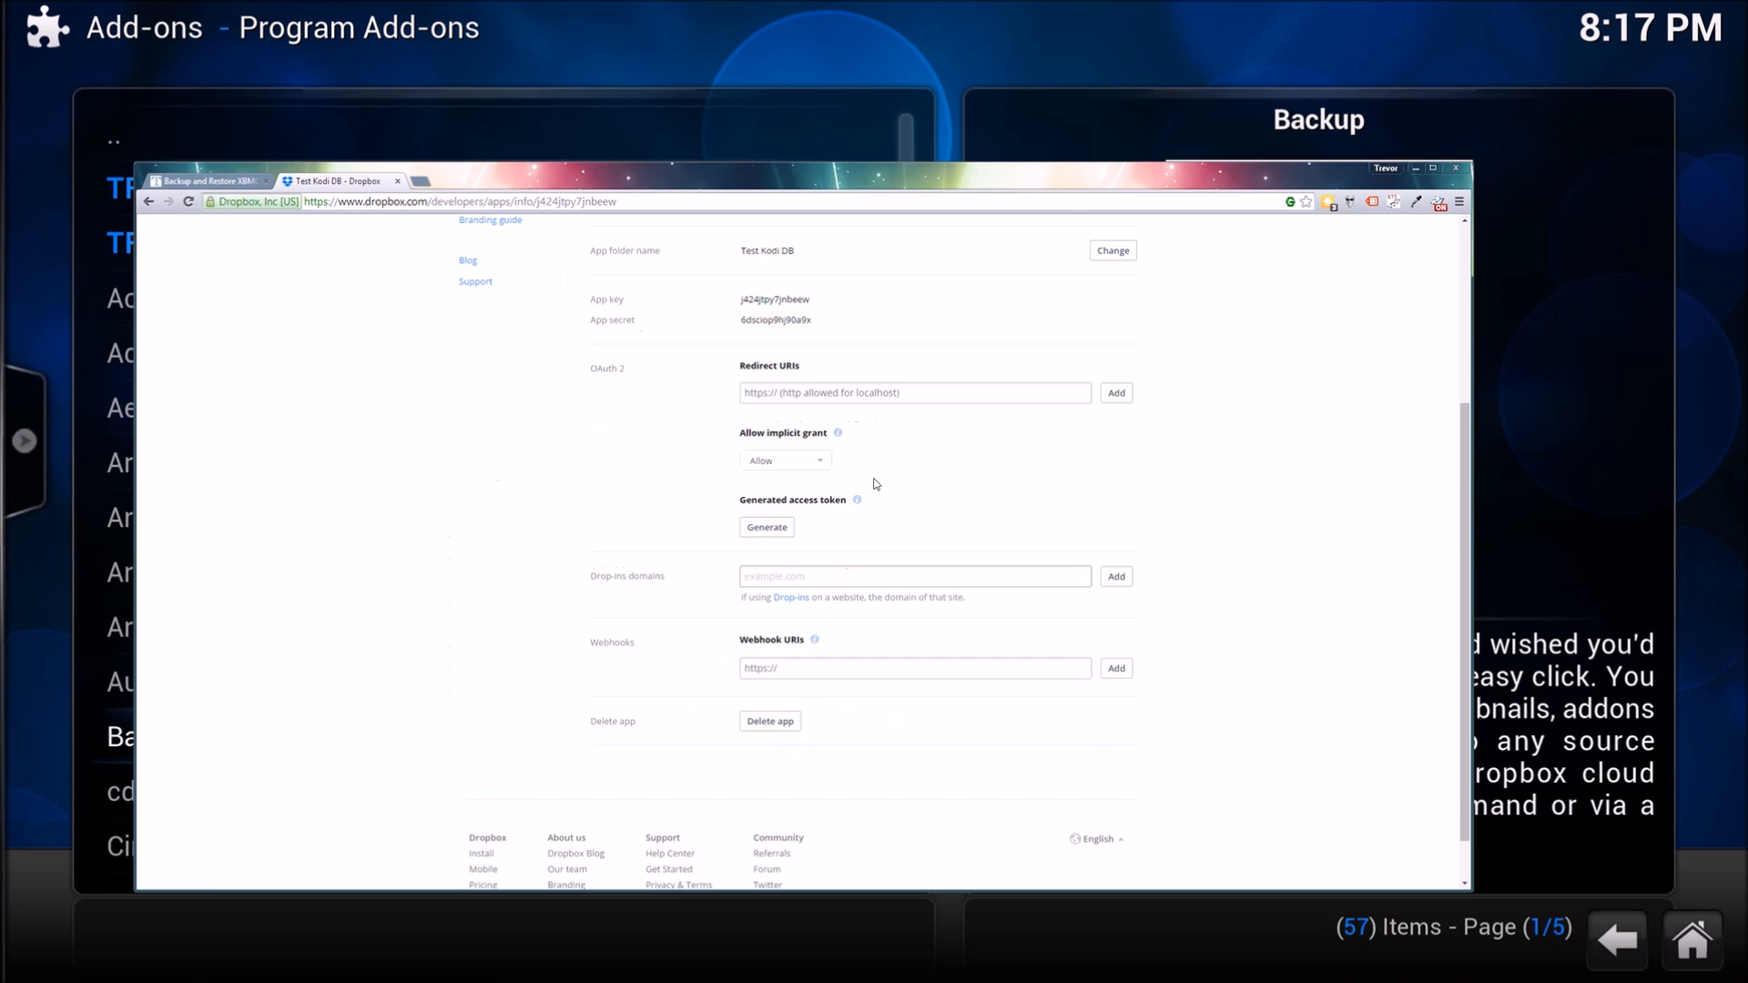
pyautogui.scroll(2, 874, 484)
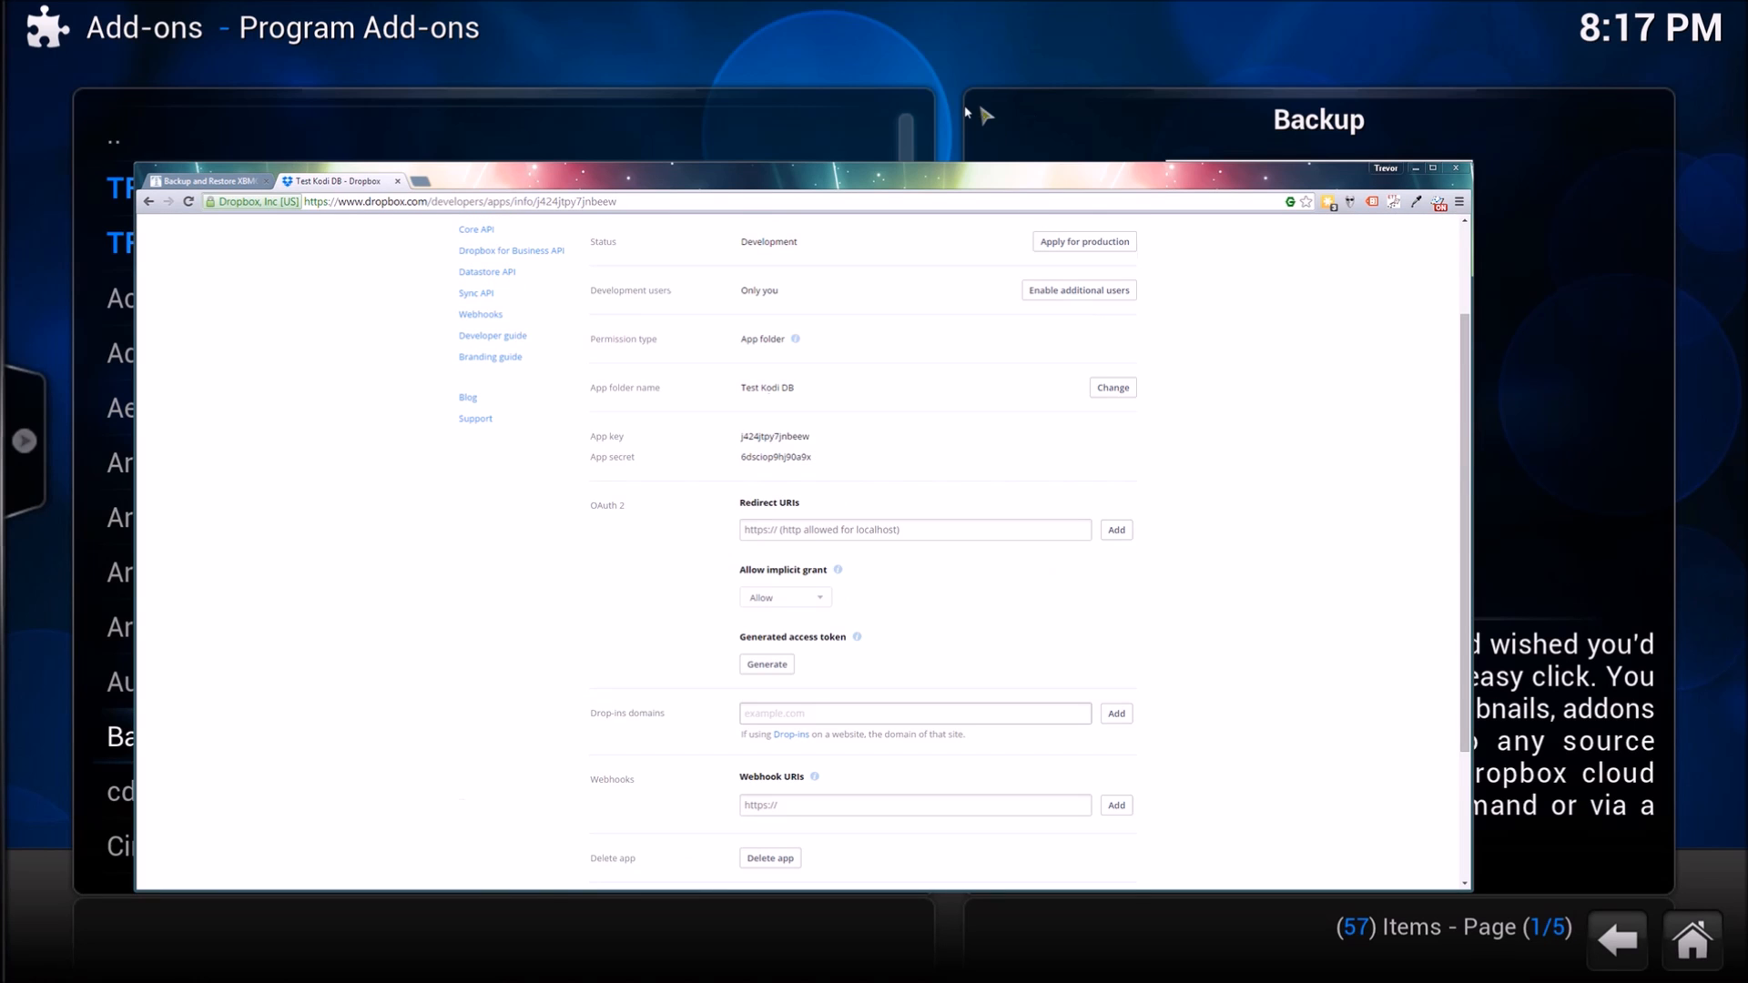
pyautogui.hotkey('alt', 'Tab')
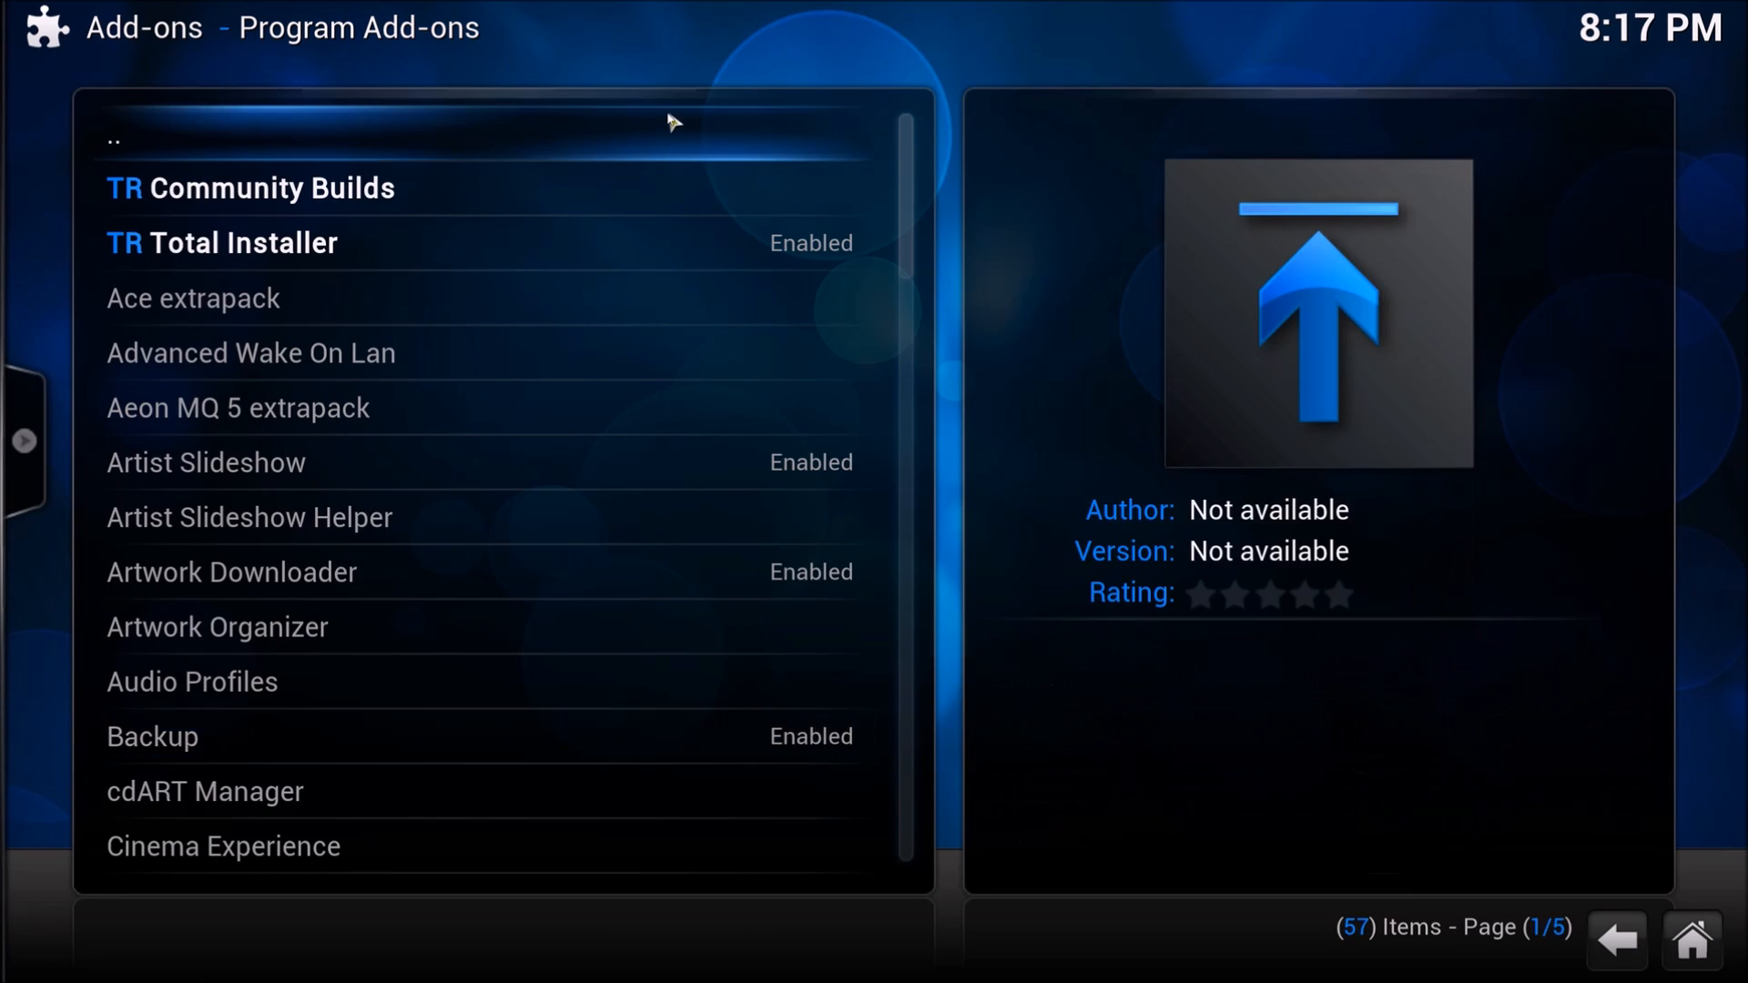
pyautogui.press('BackSpace')
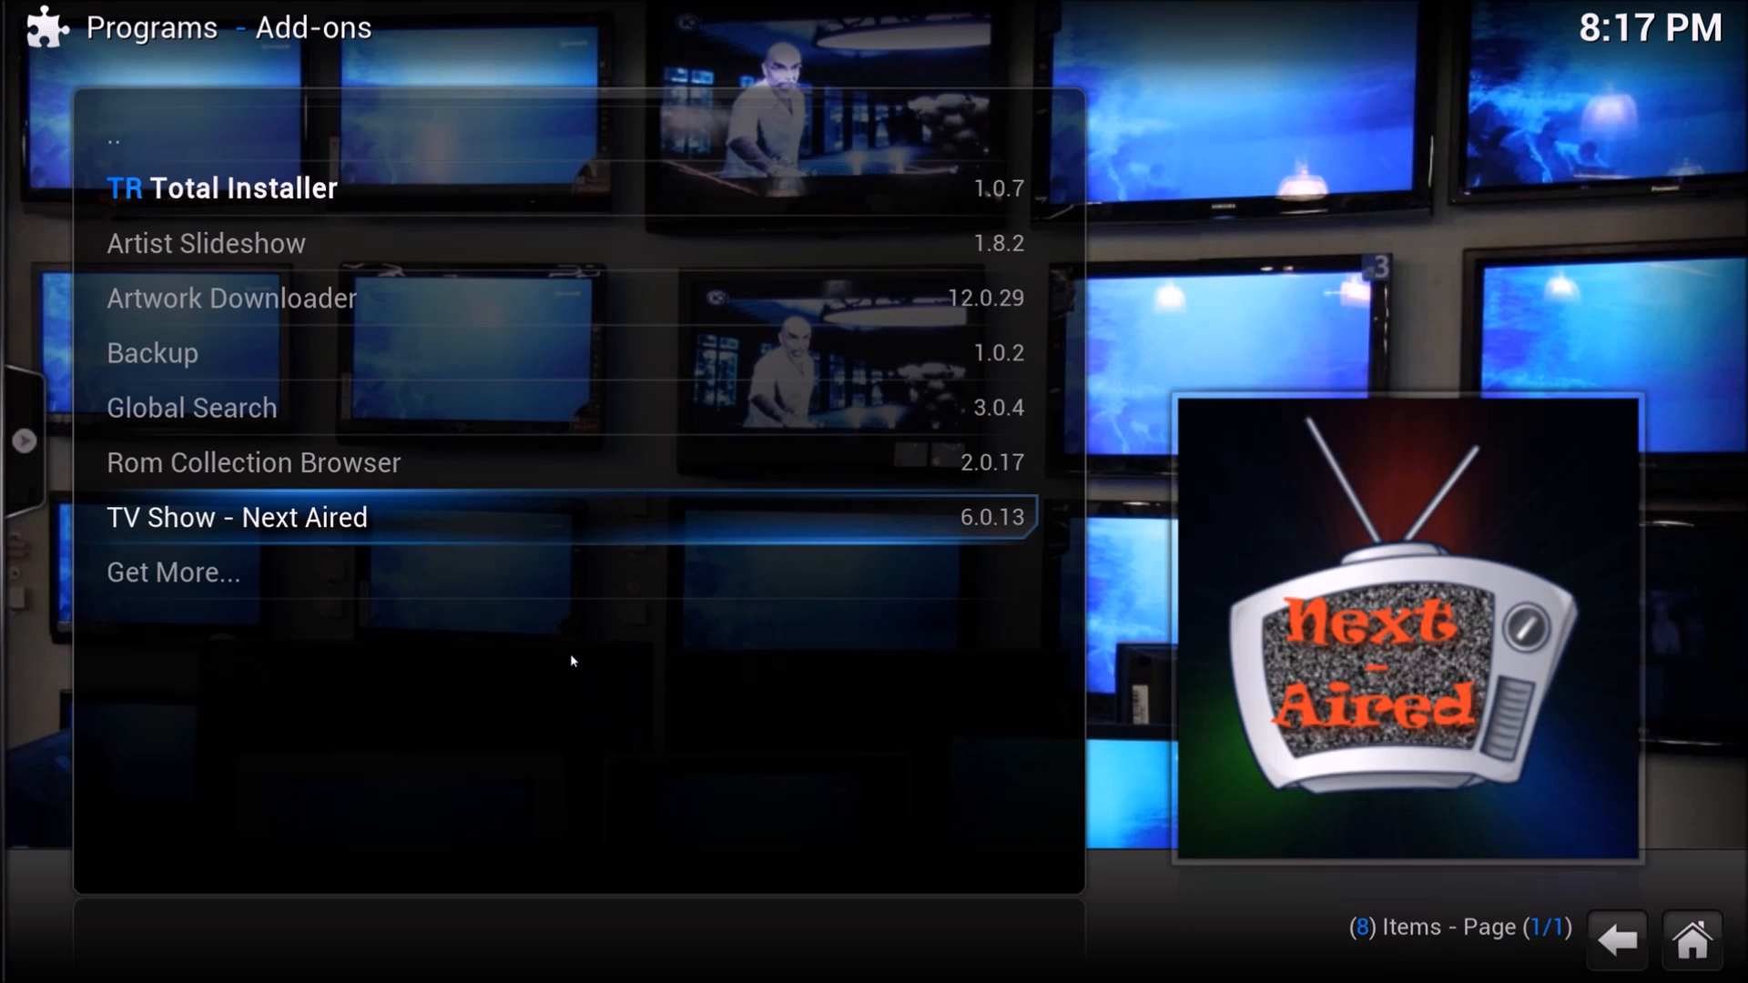
# - Launch the Backup add-on and back out of its backup/restore mode prompt
pyautogui.press('Up')
pyautogui.press('Up')
pyautogui.press('Up')
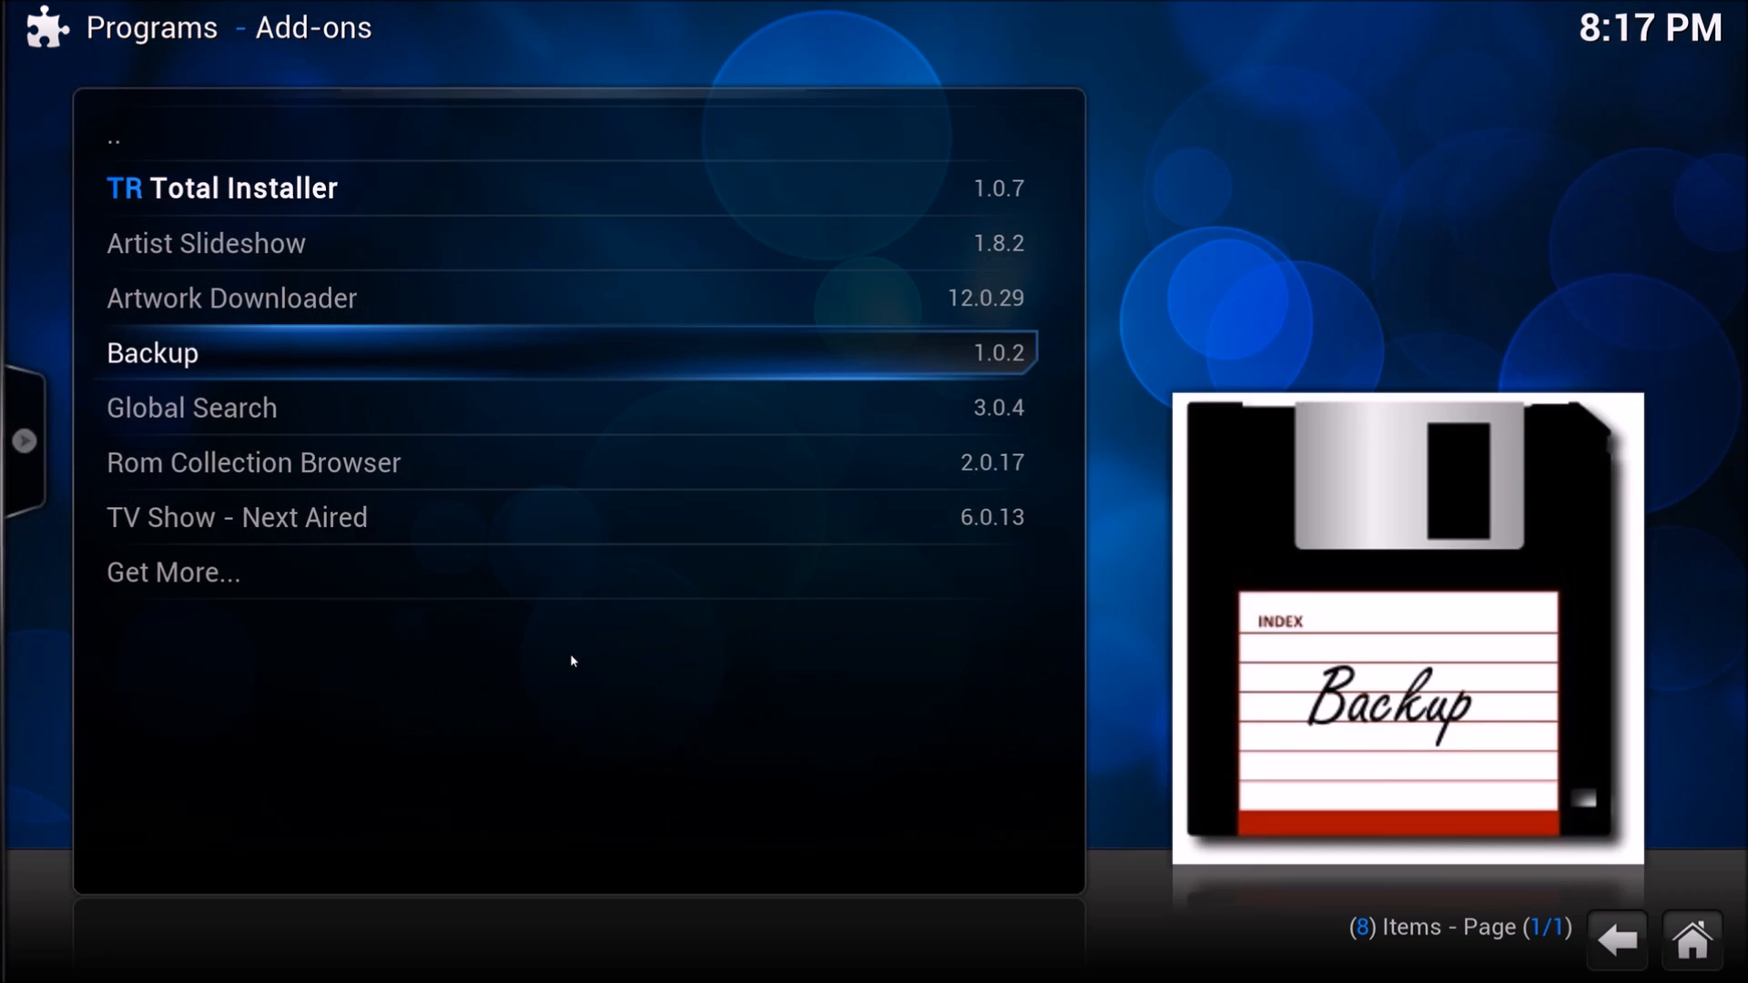
pyautogui.press('Return')
pyautogui.press('Down')
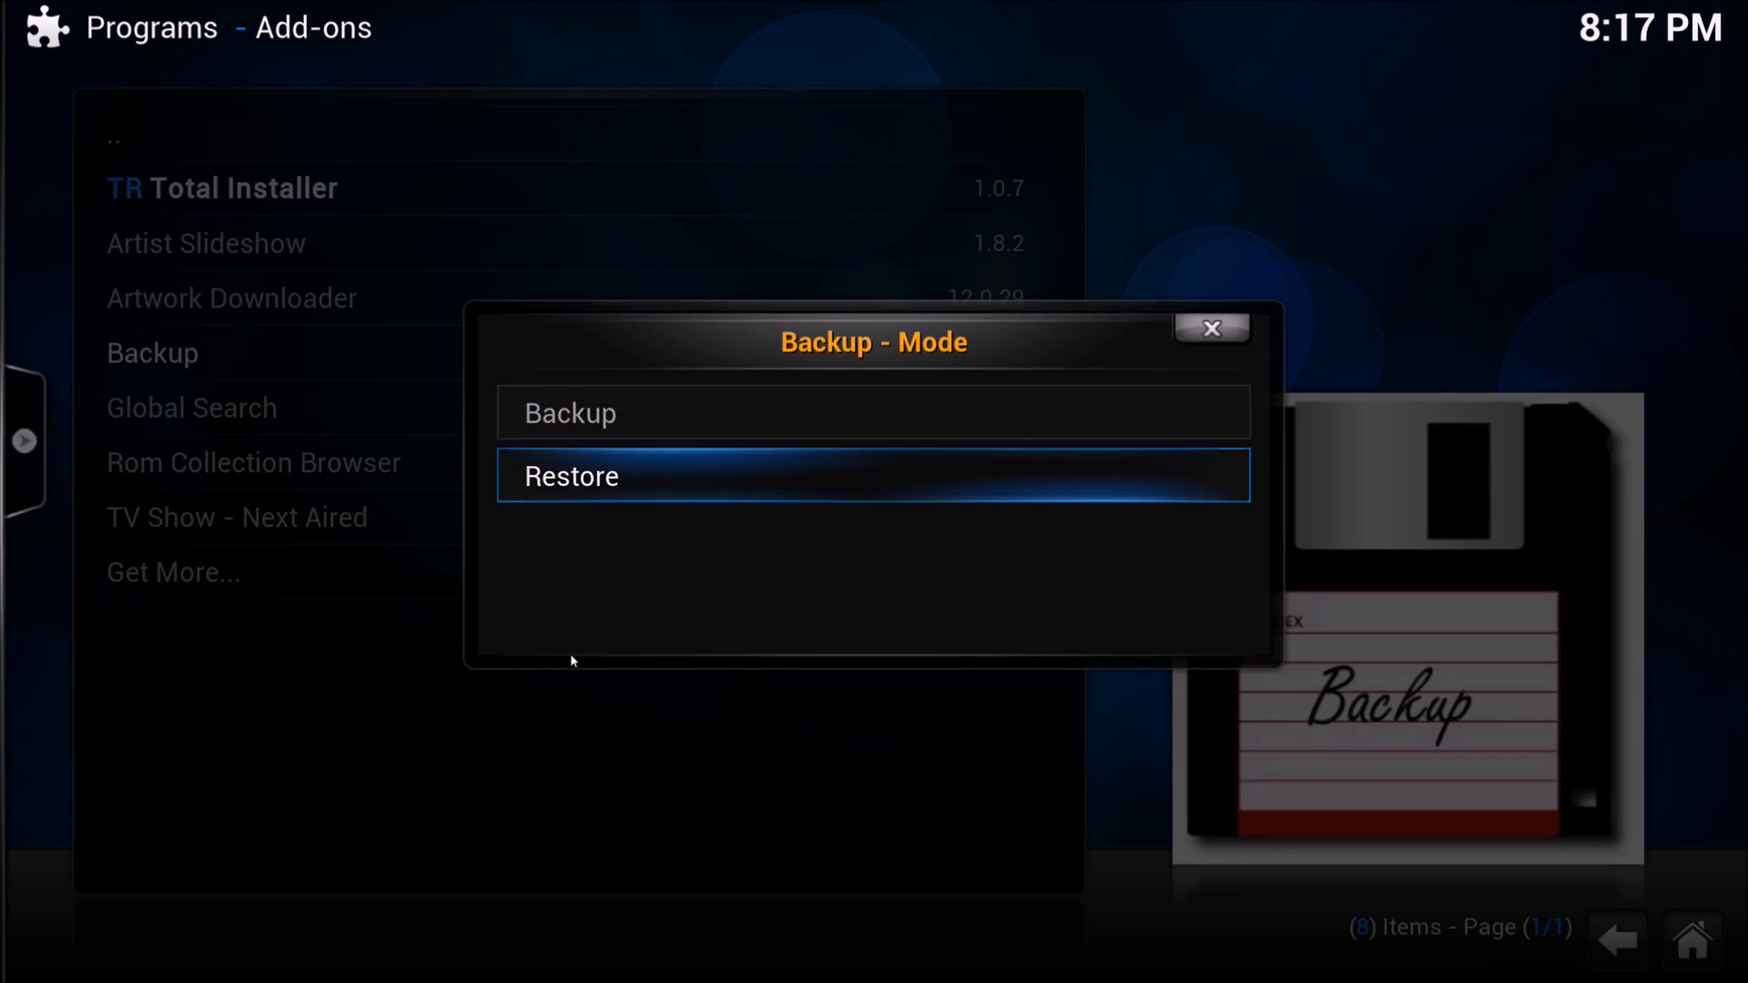
pyautogui.press('Up')
pyautogui.press('Escape')
# - Reach the Backup add-on's settings through its context menu
pyautogui.press('c')
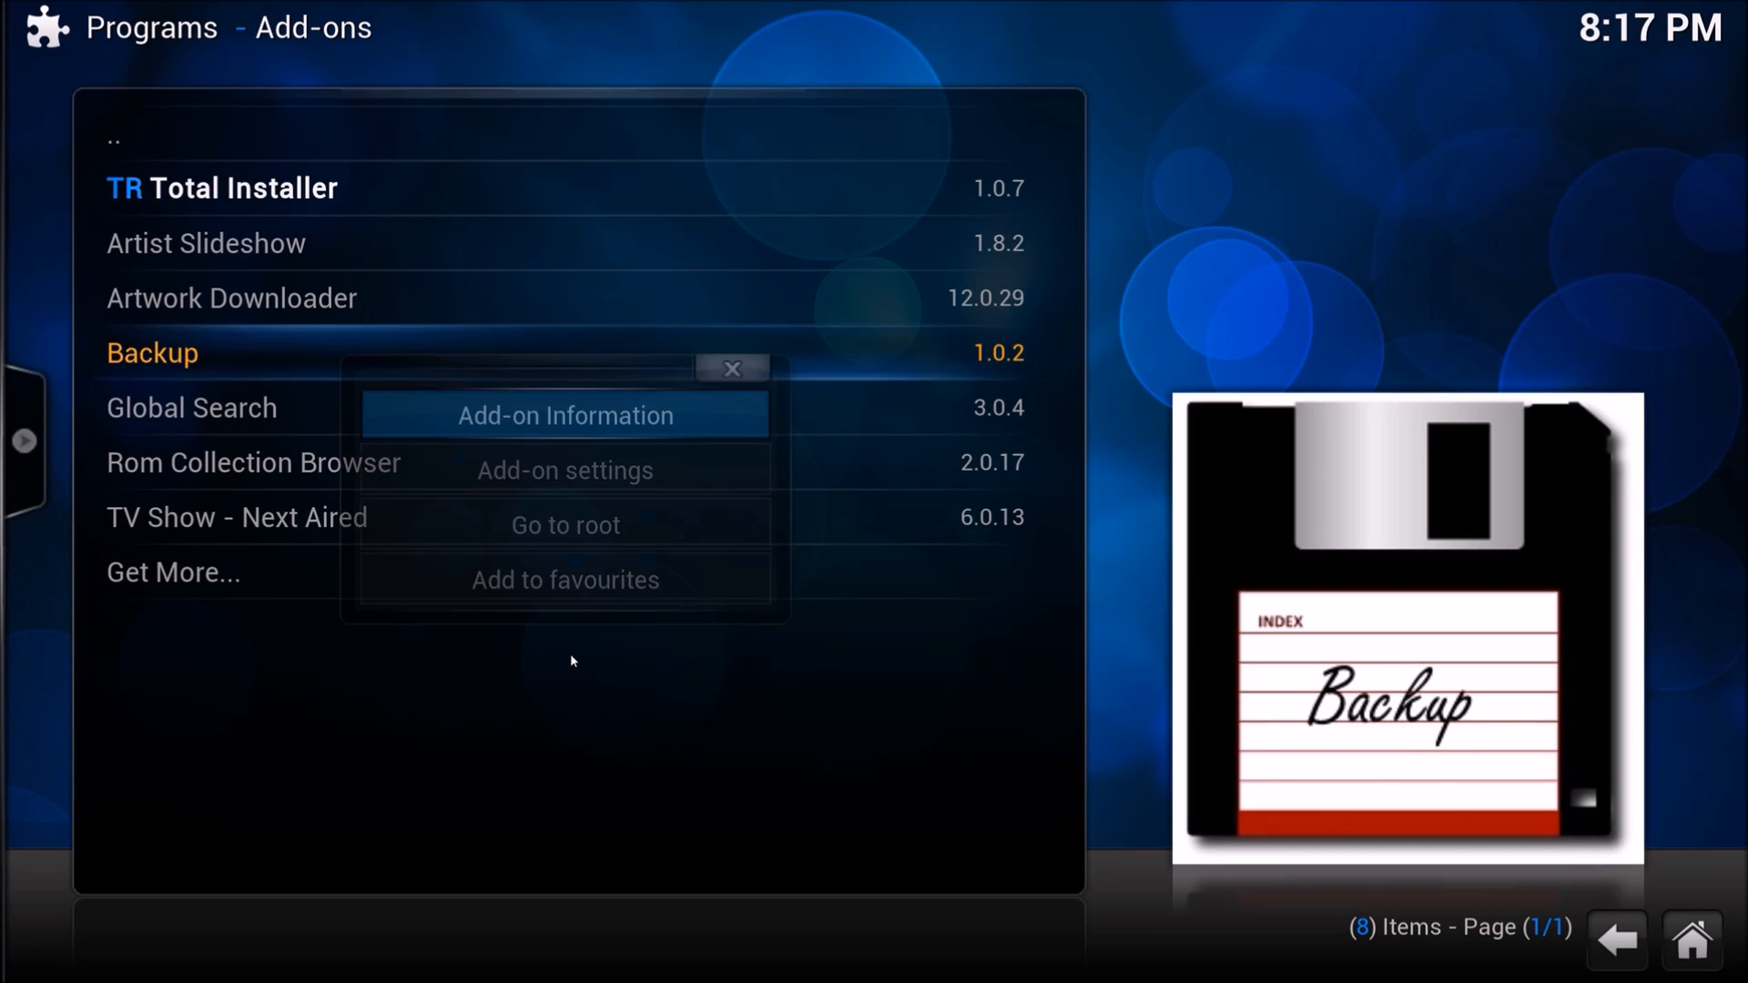
pyautogui.press('Down')
pyautogui.press('Return')
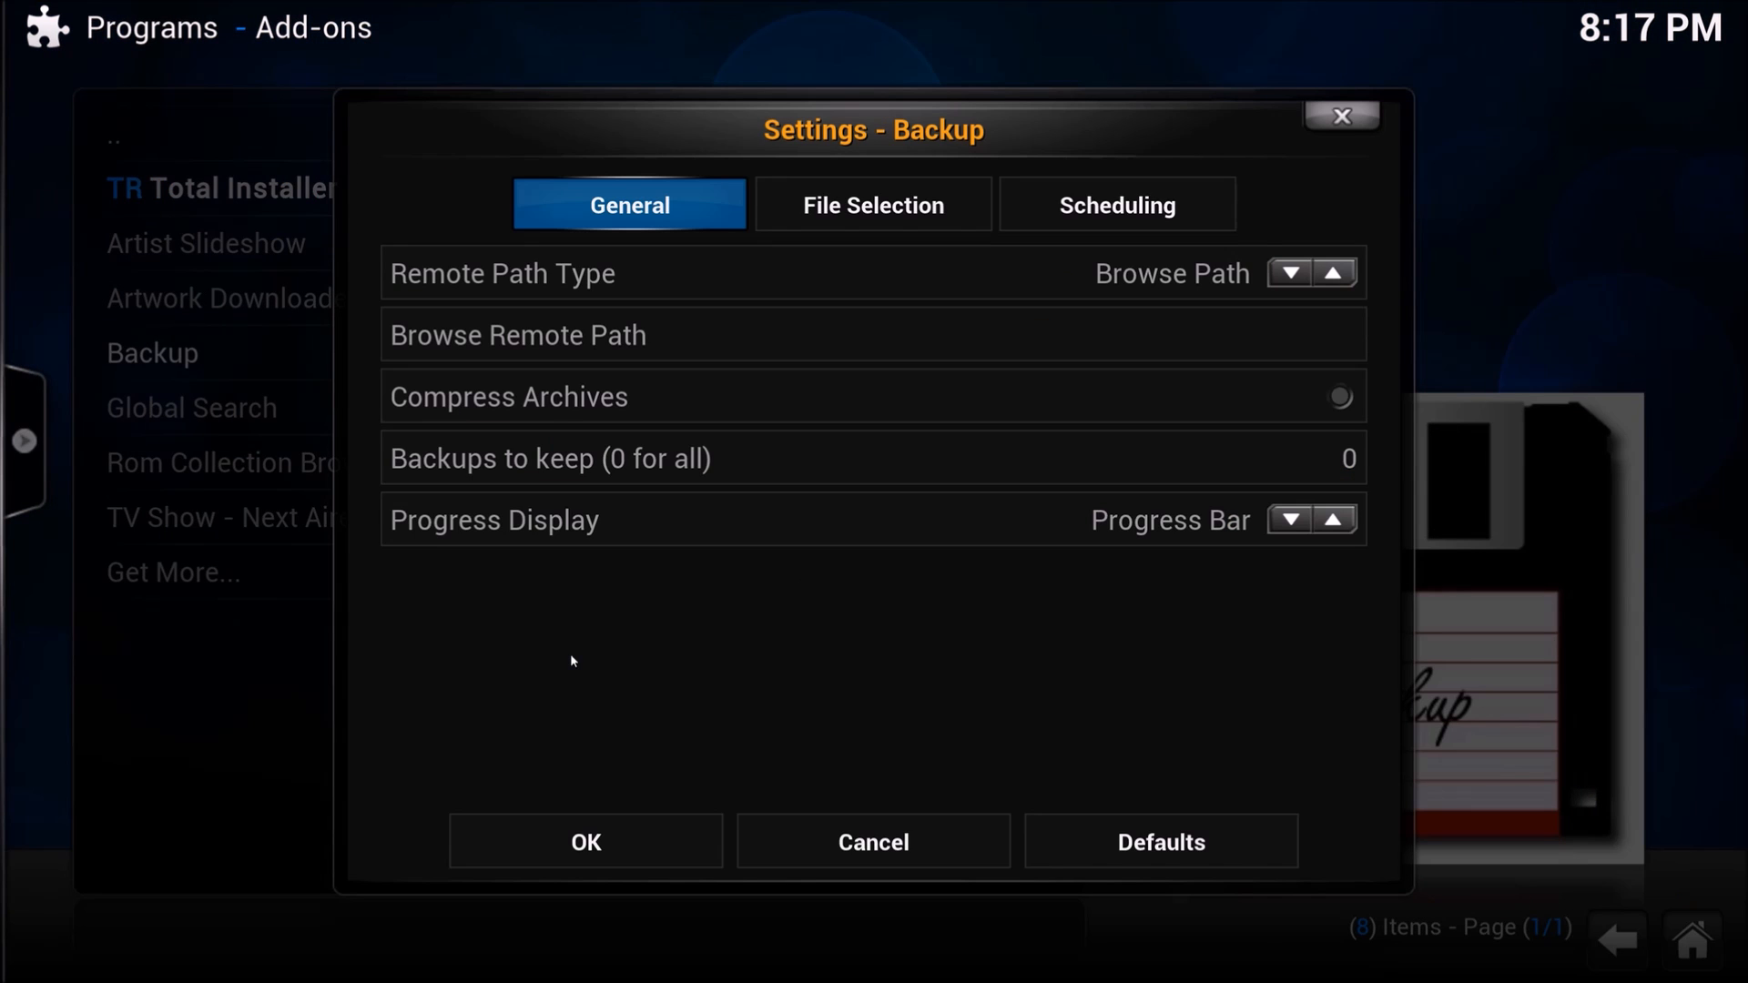
# - Switch the General tab's Remote Path Type to Dropbox and move to the Dropbox Key row
pyautogui.press('Down')
pyautogui.press('Down')
pyautogui.press('Down')
pyautogui.press('Up')
pyautogui.press('Up')
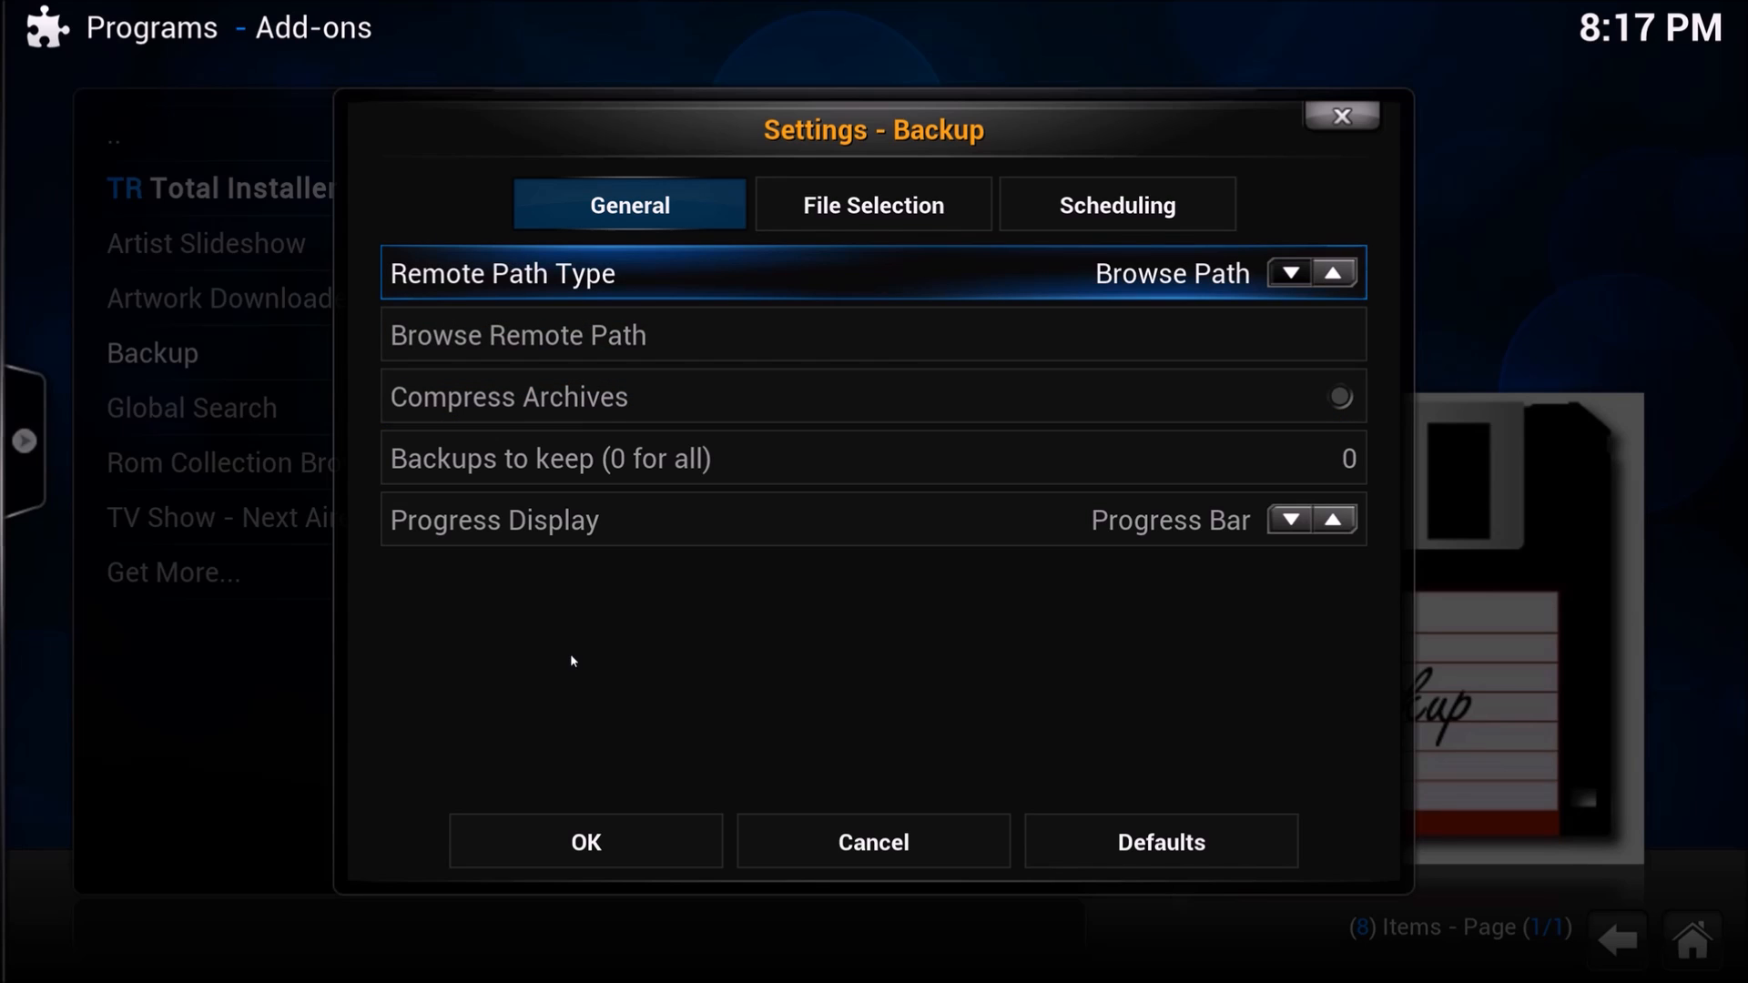
pyautogui.press('Right')
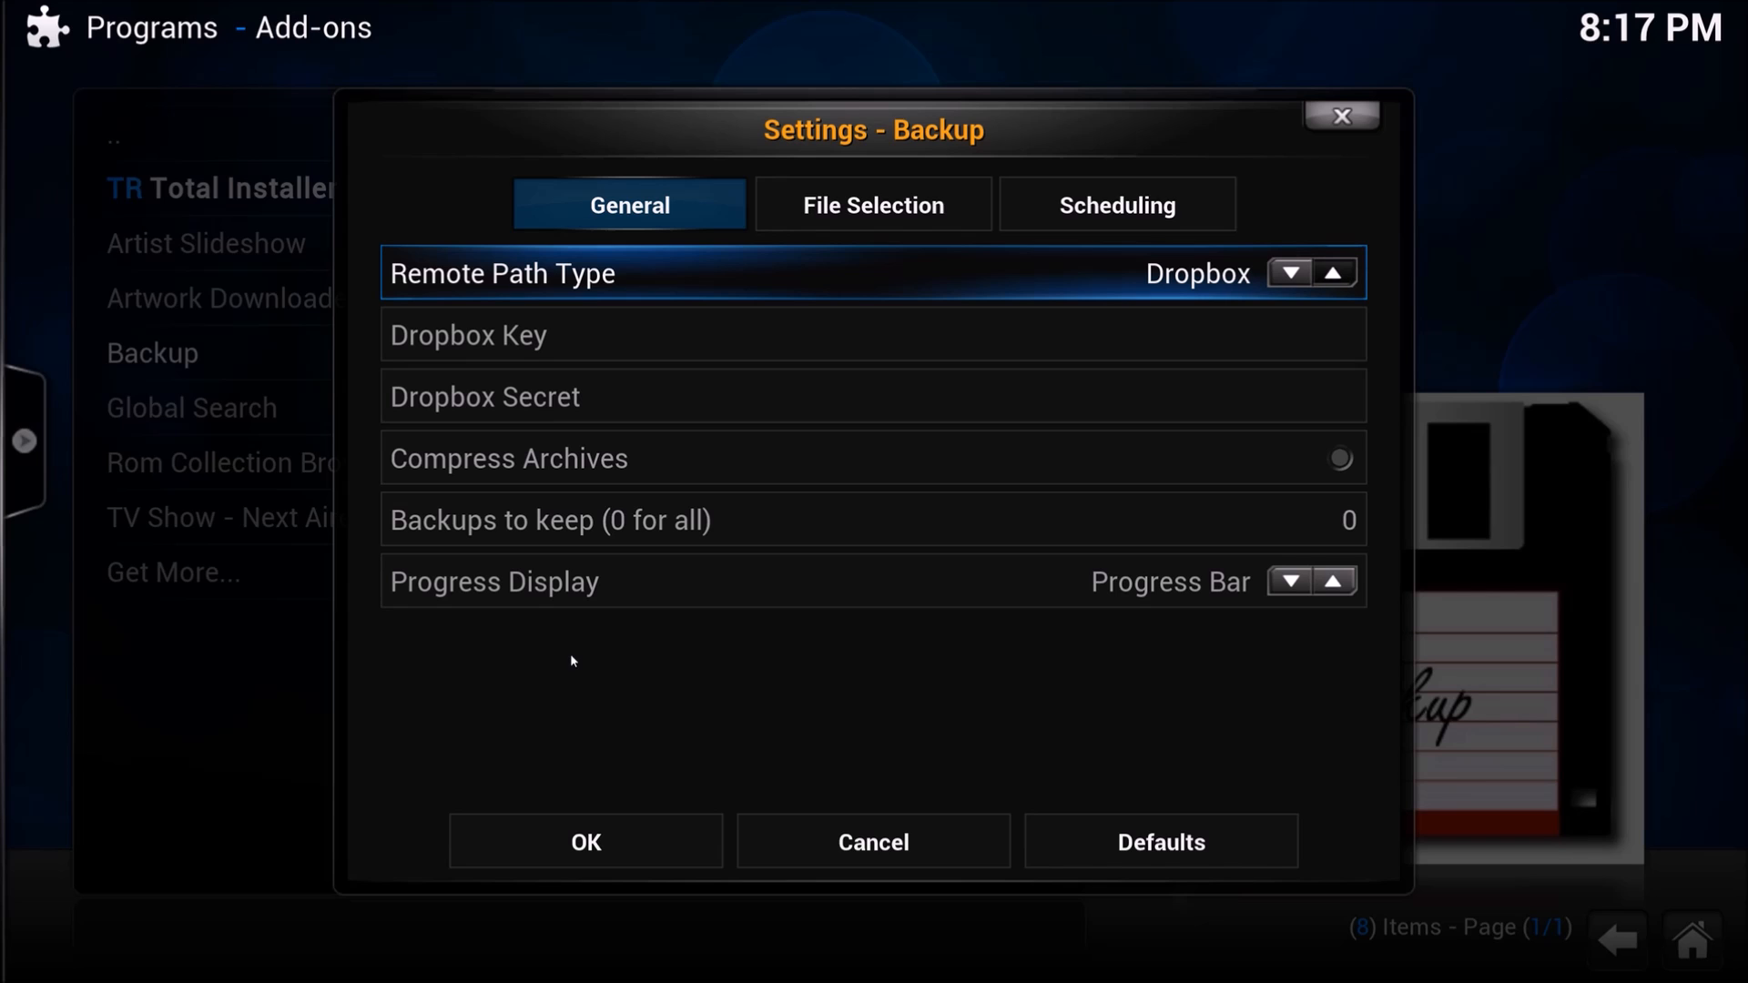
pyautogui.press('Down')
# - Select the app key on the Dropbox app page for copying
pyautogui.hotkey('alt', 'Tab')
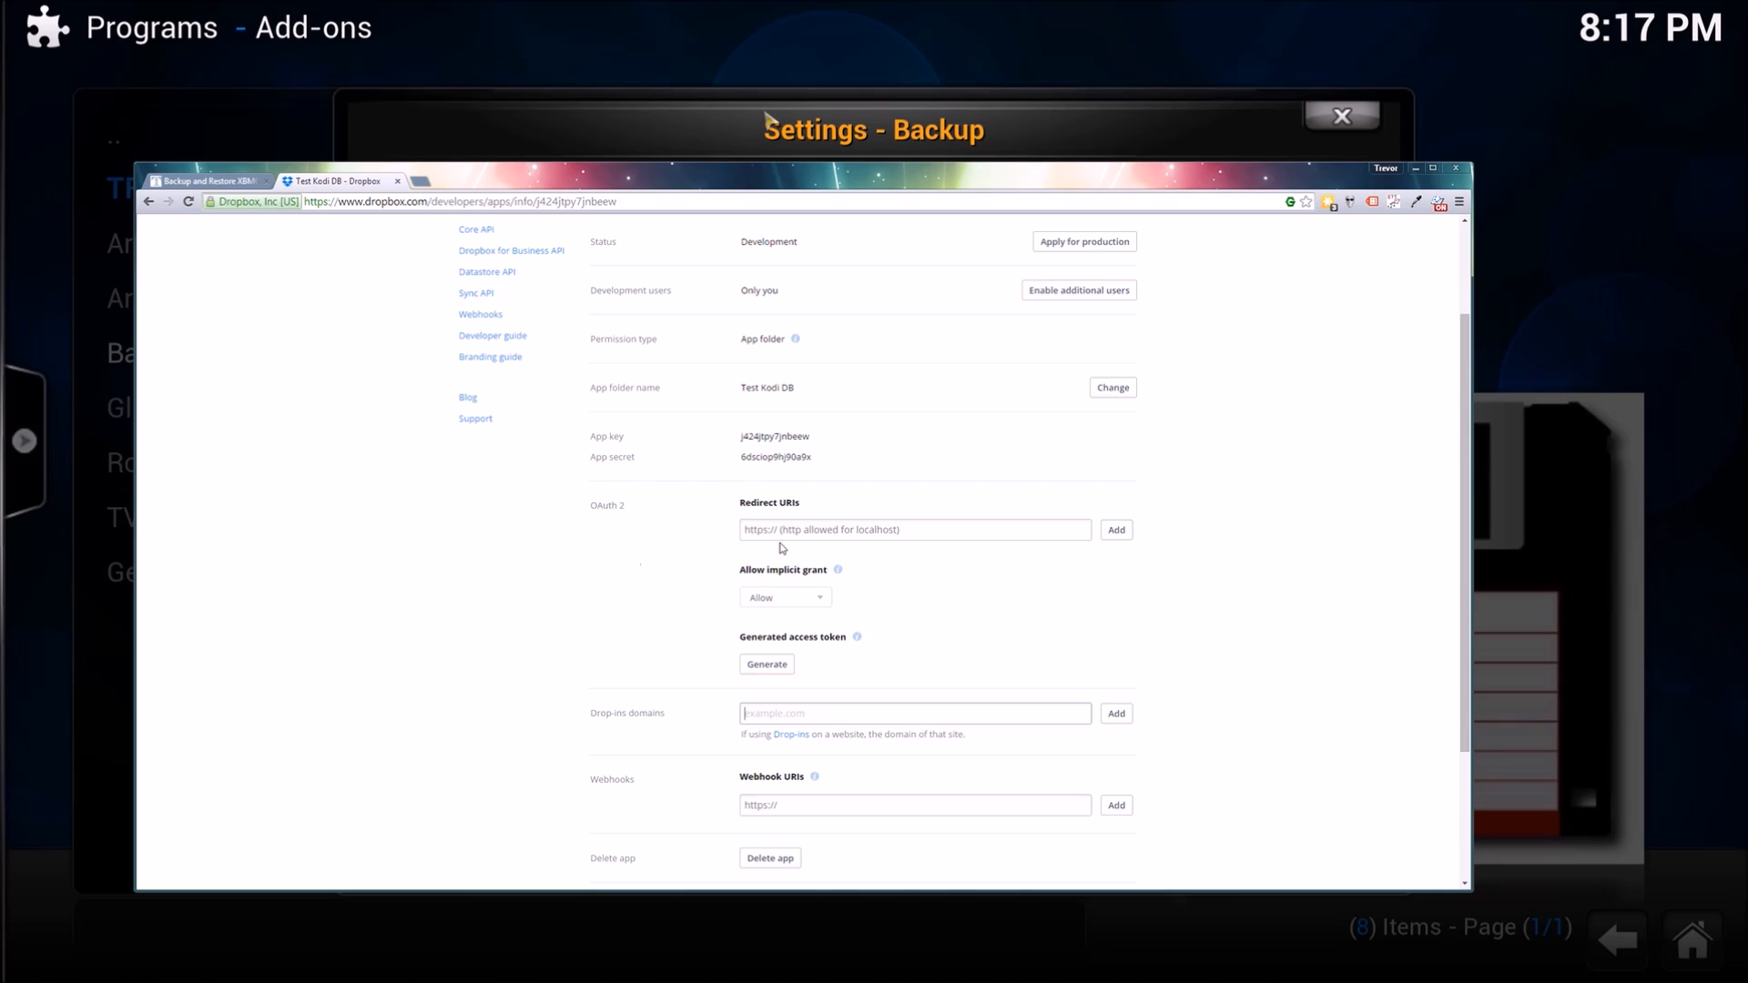
pyautogui.doubleClick(780, 458)
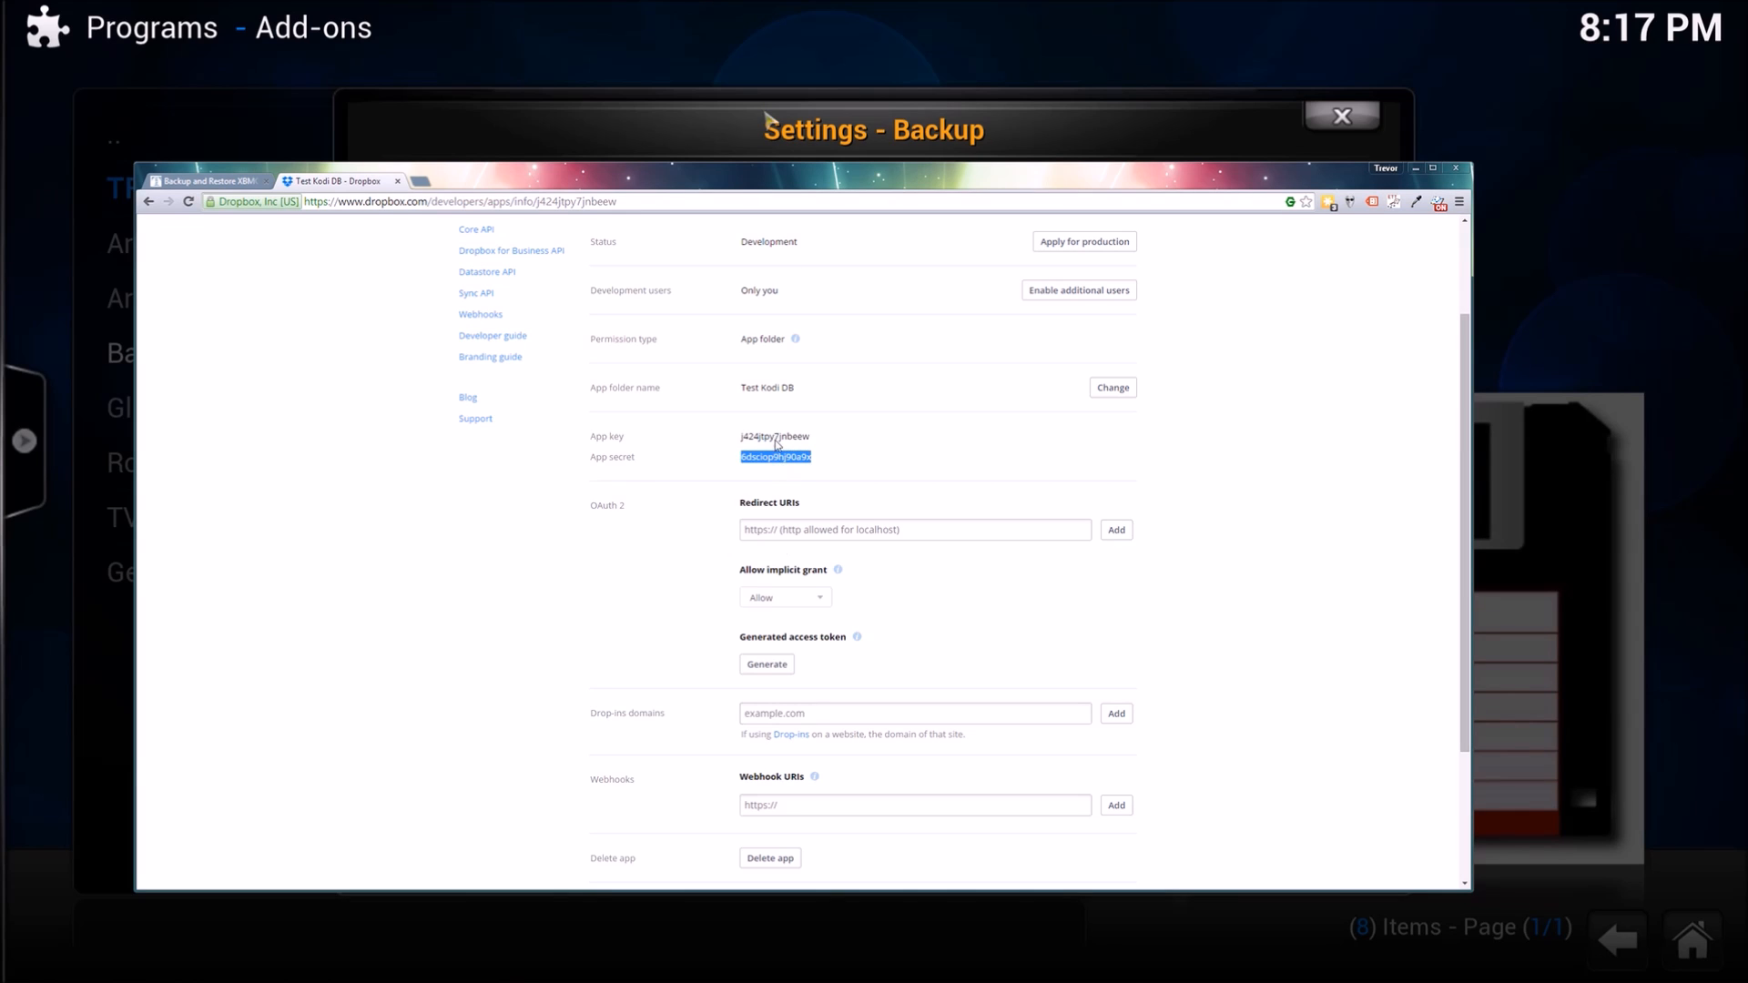
pyautogui.doubleClick(776, 437)
pyautogui.hotkey('ctrl', 'c')
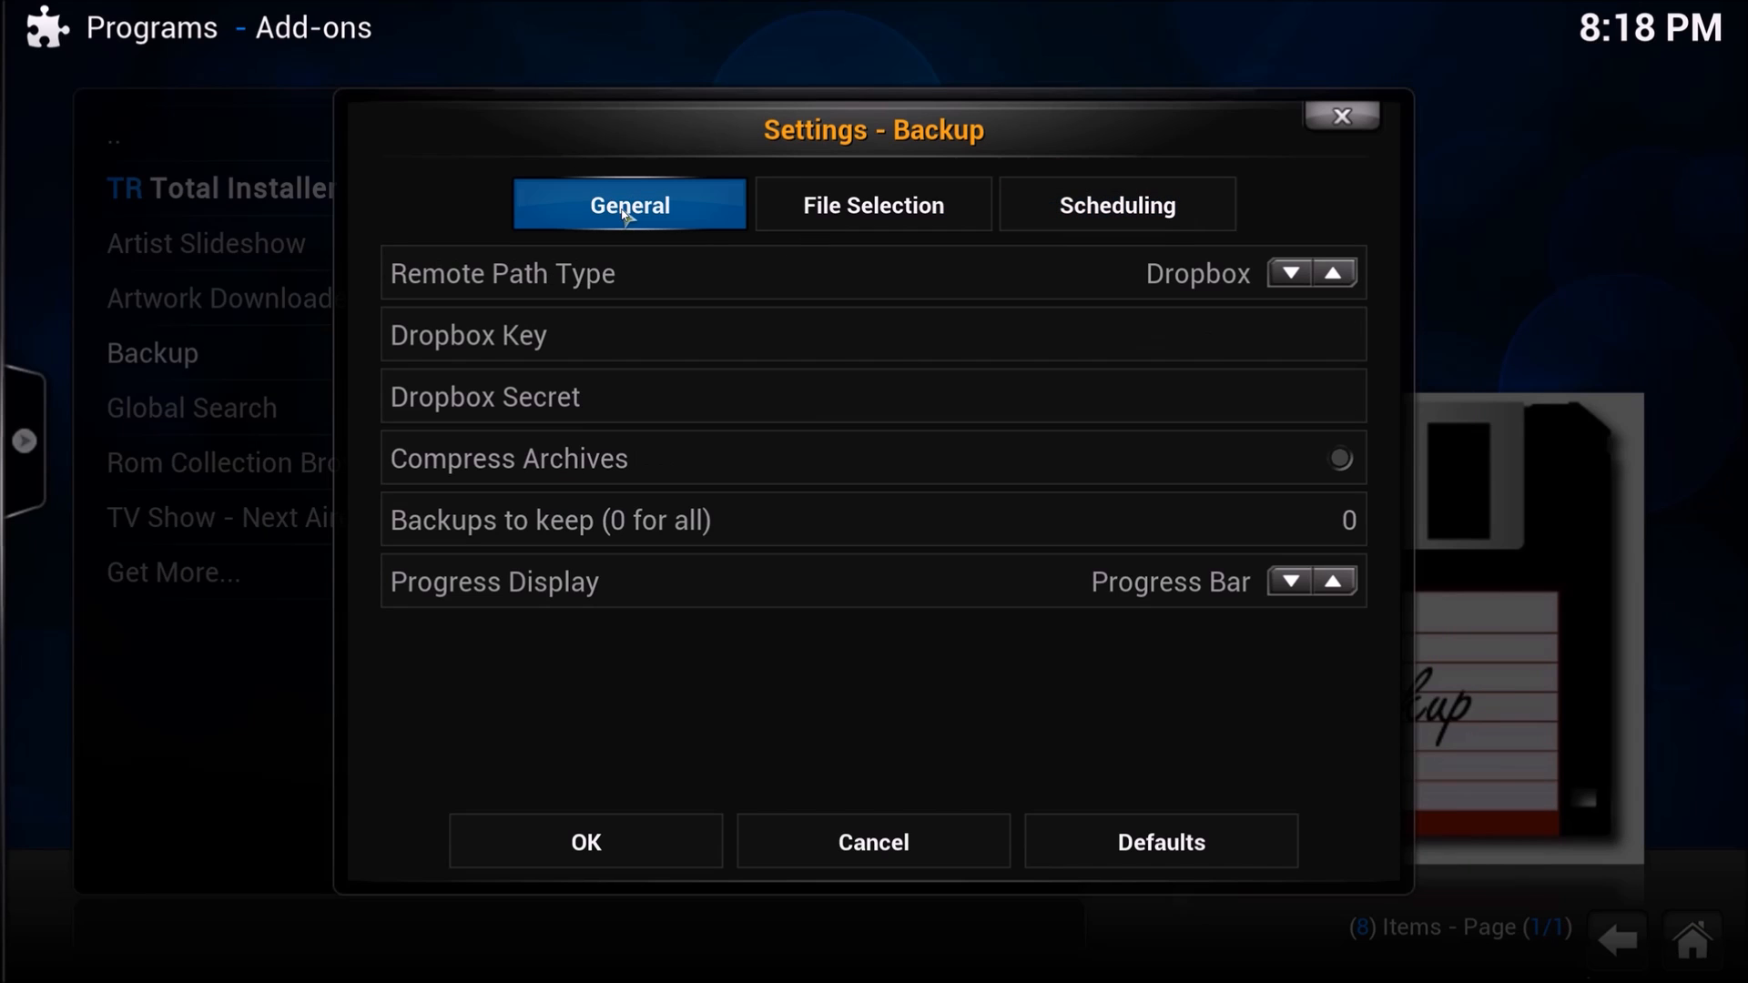
pyautogui.press('Down')
pyautogui.press('Down')
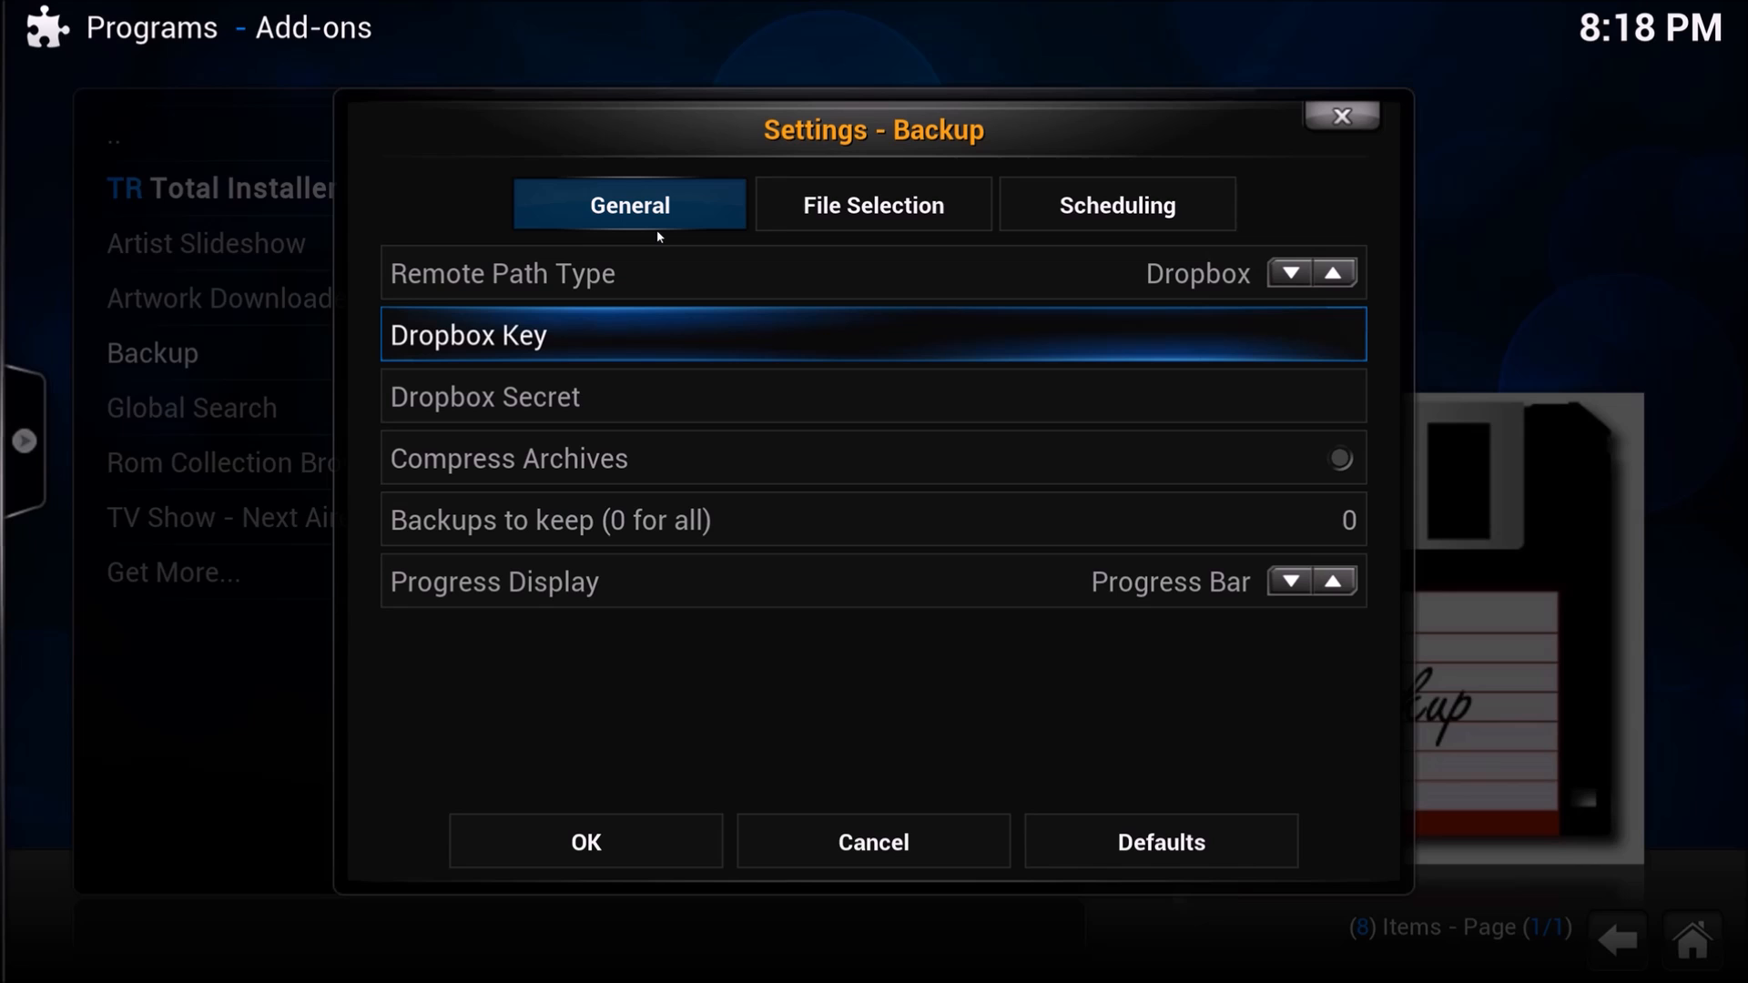
pyautogui.press('Return')
pyautogui.hotkey('ctrl', 'v')
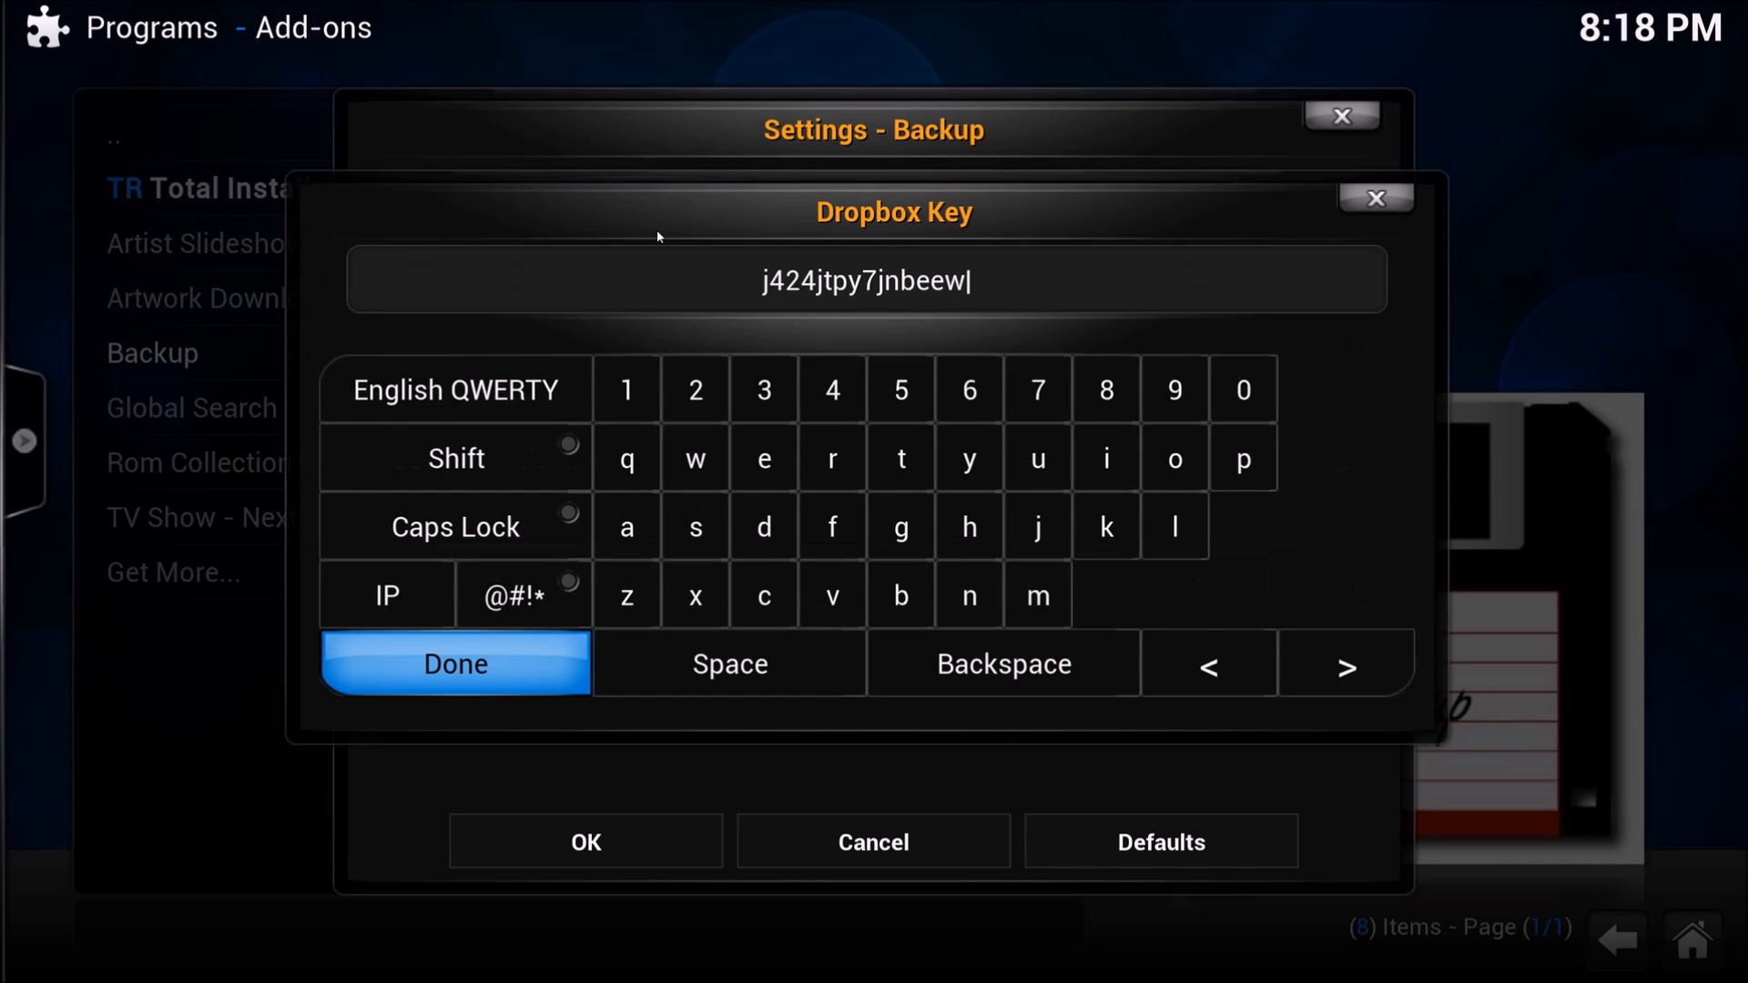
pyautogui.press('Return')
pyautogui.press('Down')
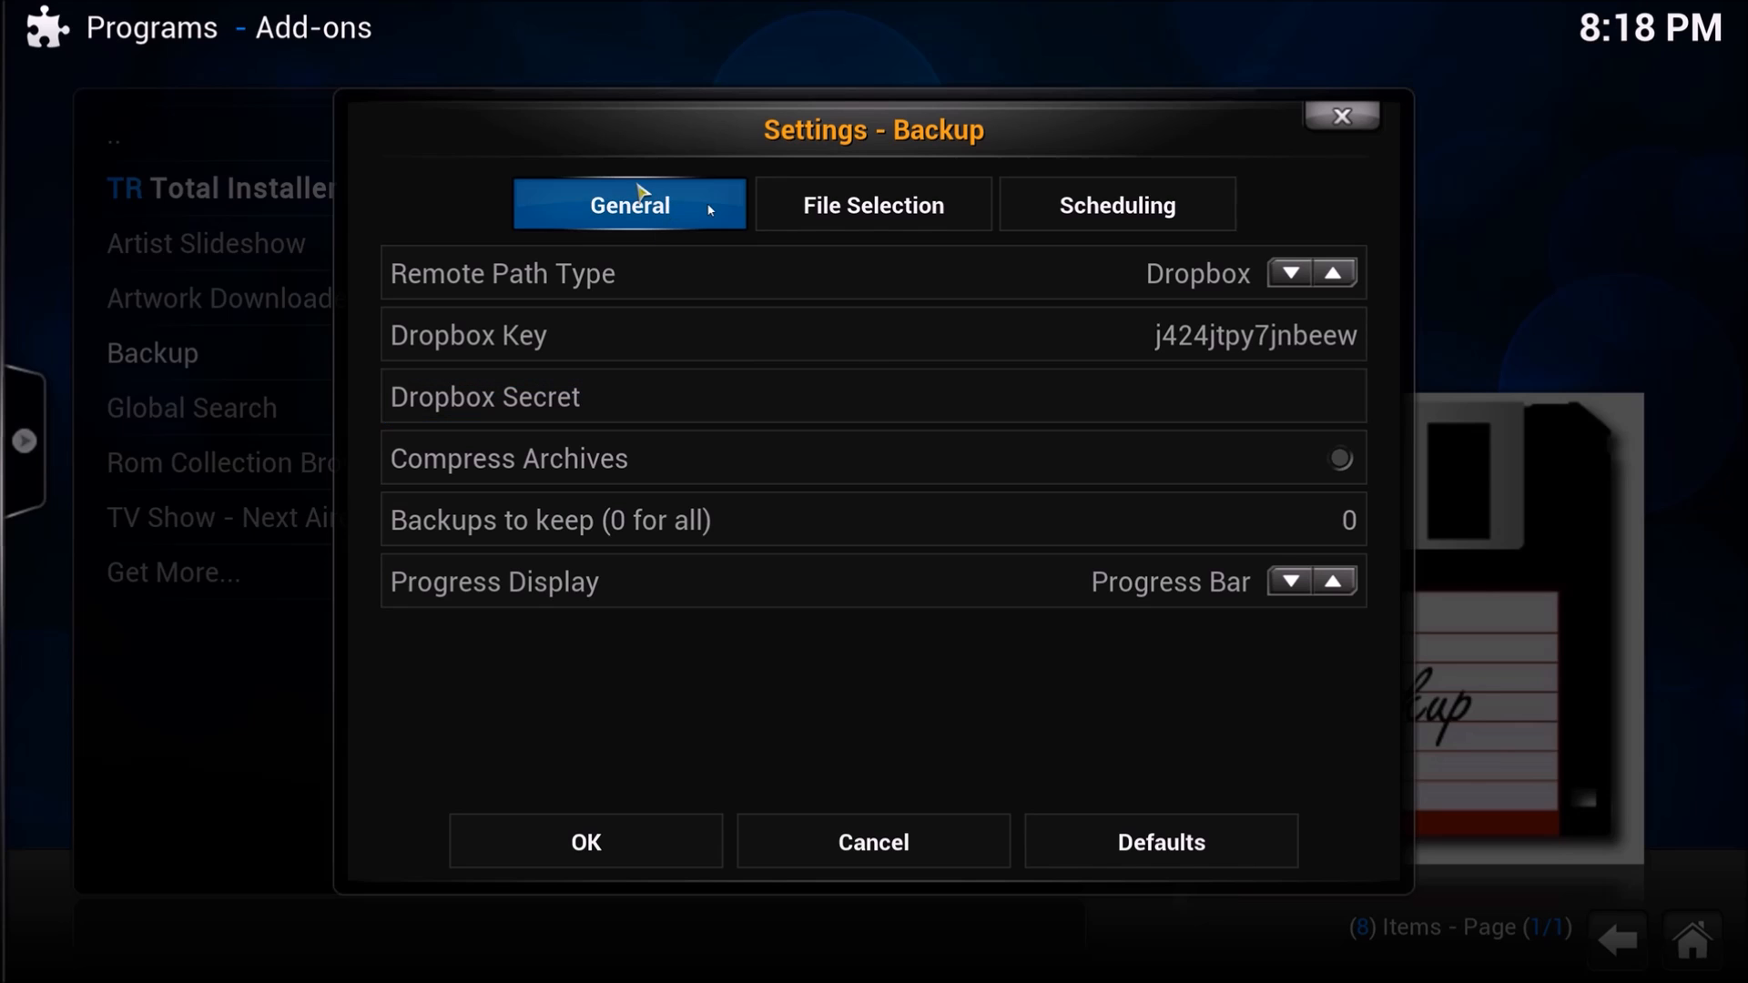
# - Copy the app secret from the Dropbox app page and paste it into the Dropbox Secret entry
pyautogui.click(942, 403)
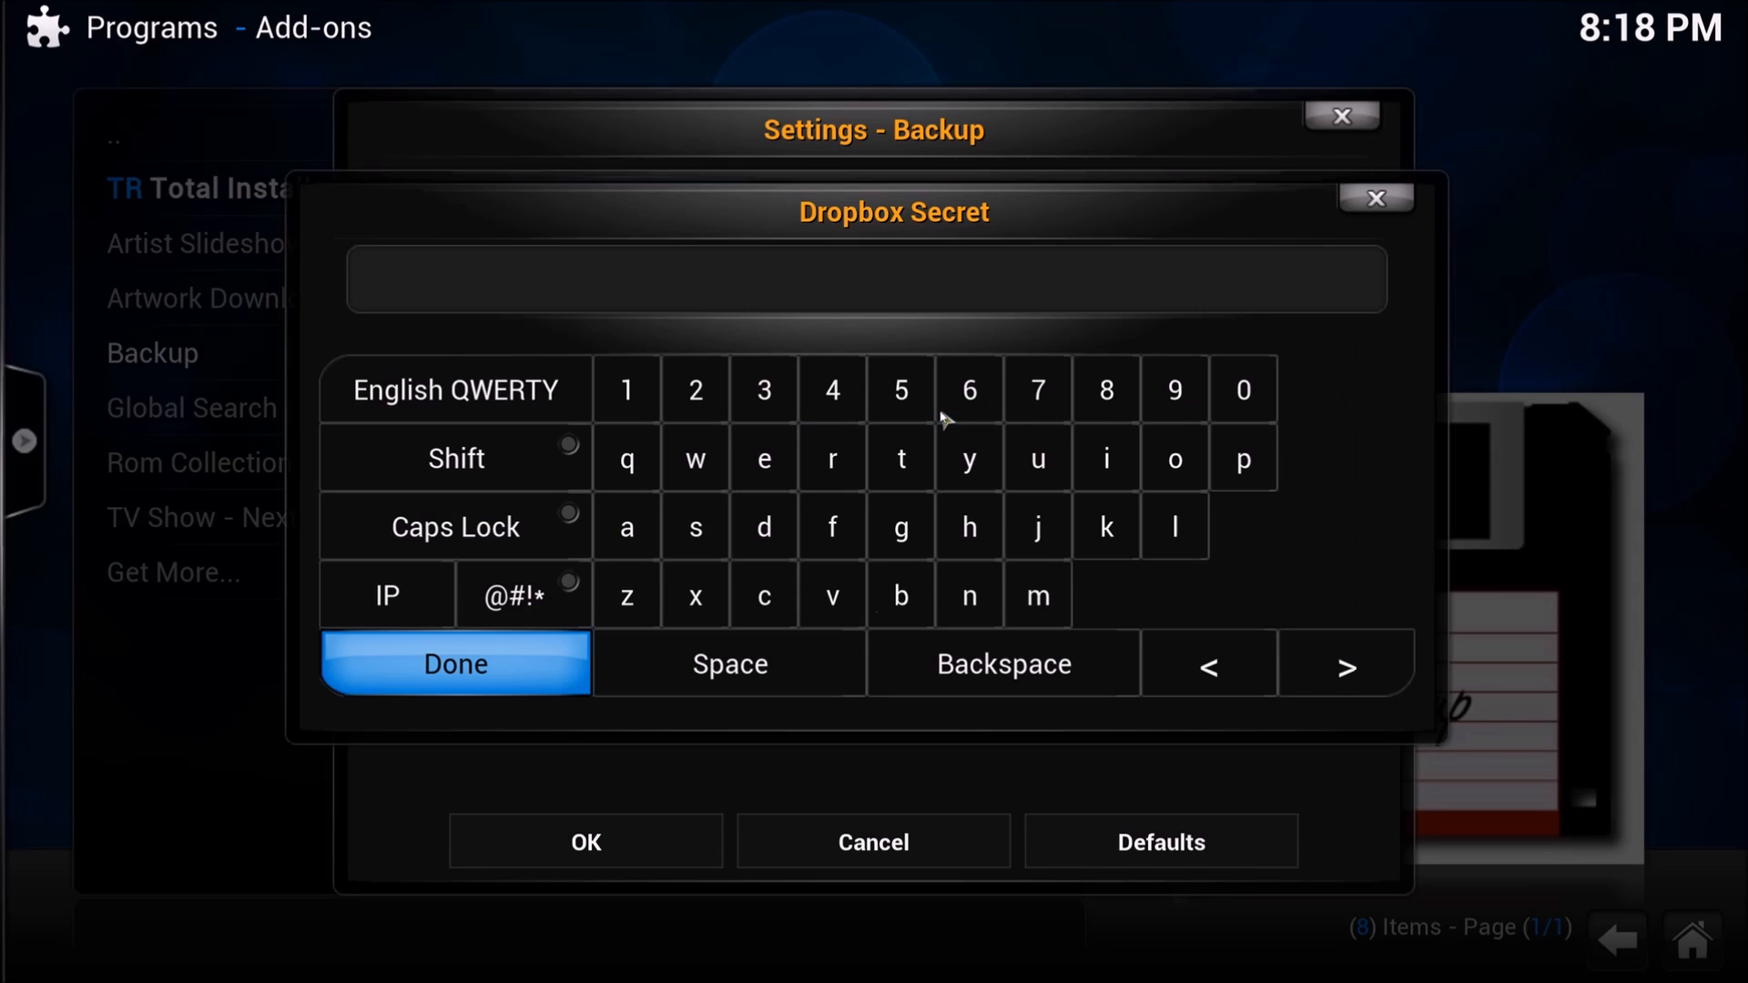
pyautogui.hotkey('alt', 'Tab')
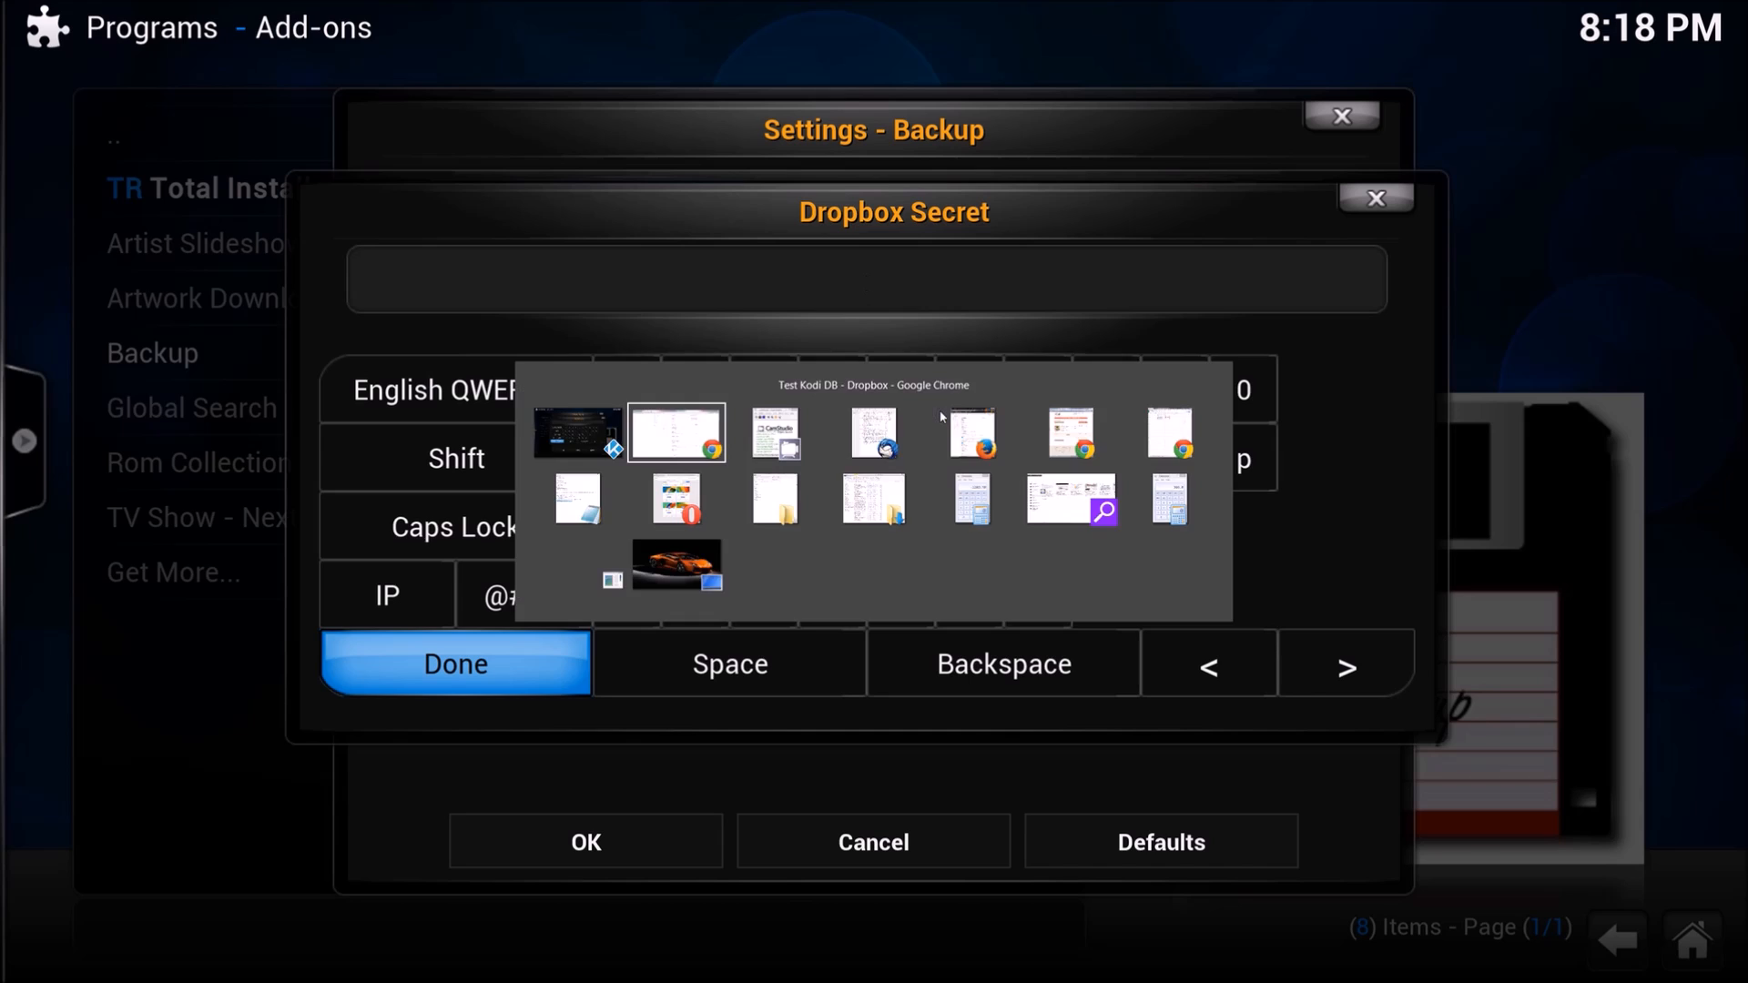
pyautogui.doubleClick(776, 458)
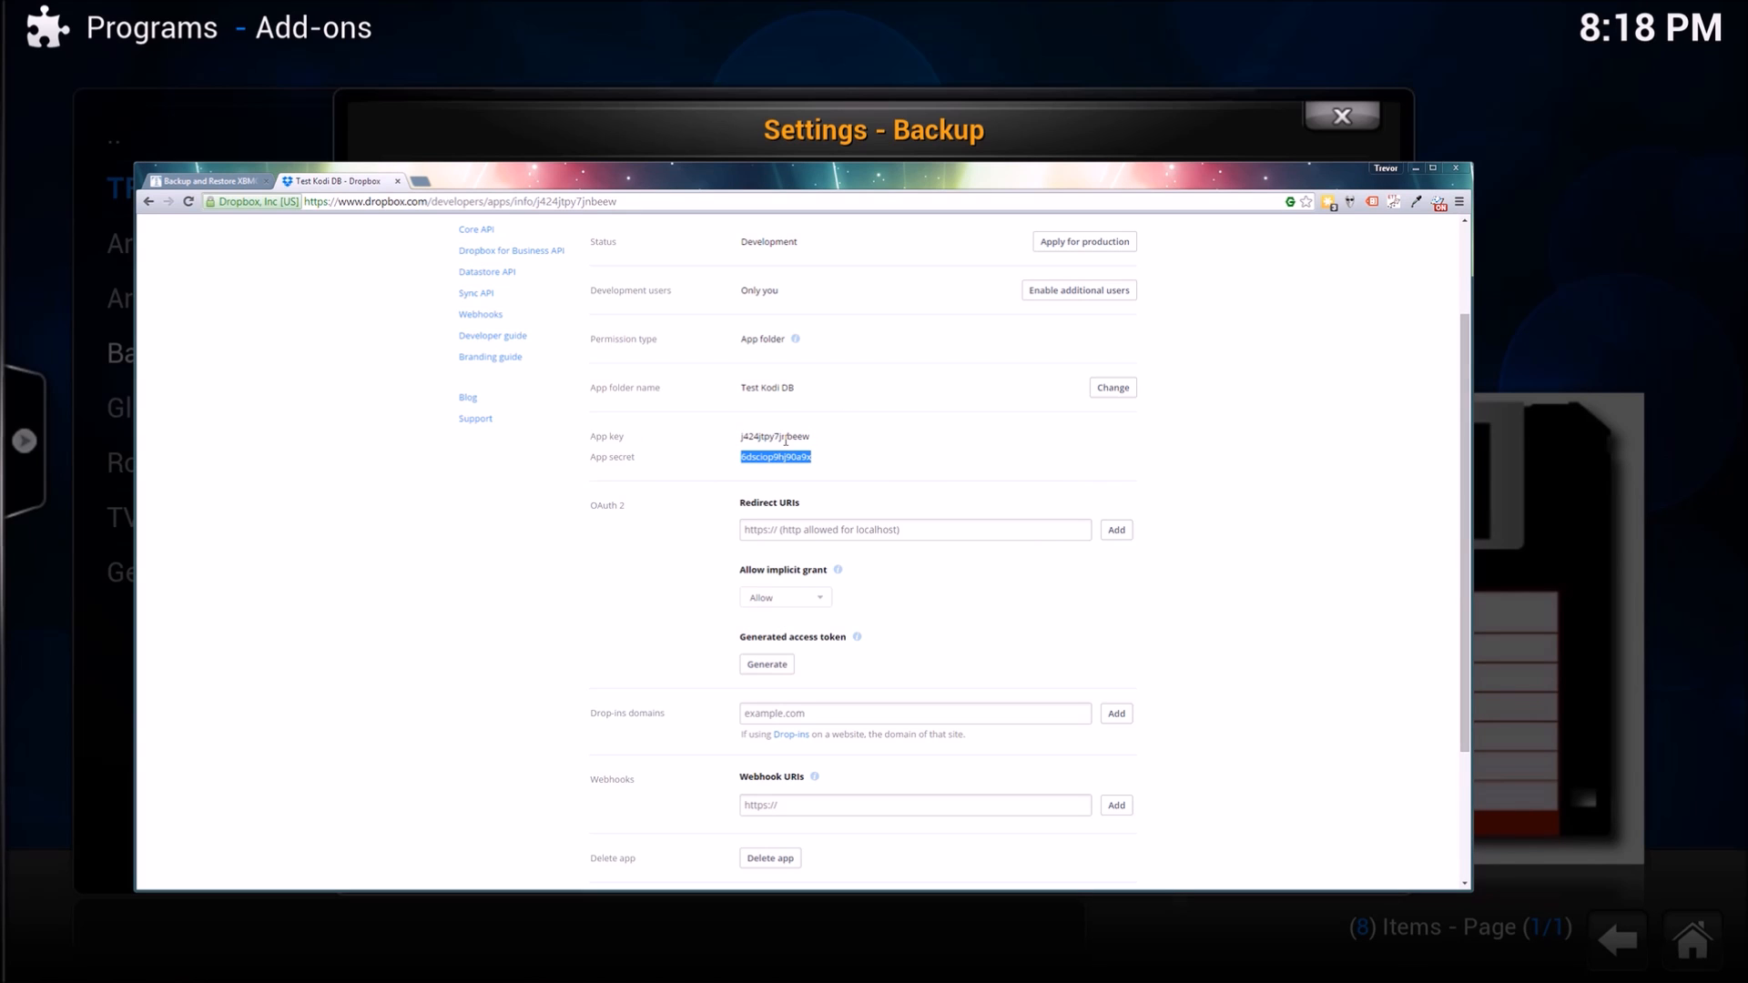
pyautogui.hotkey('alt', 'Tab')
pyautogui.hotkey('alt', 'Tab')
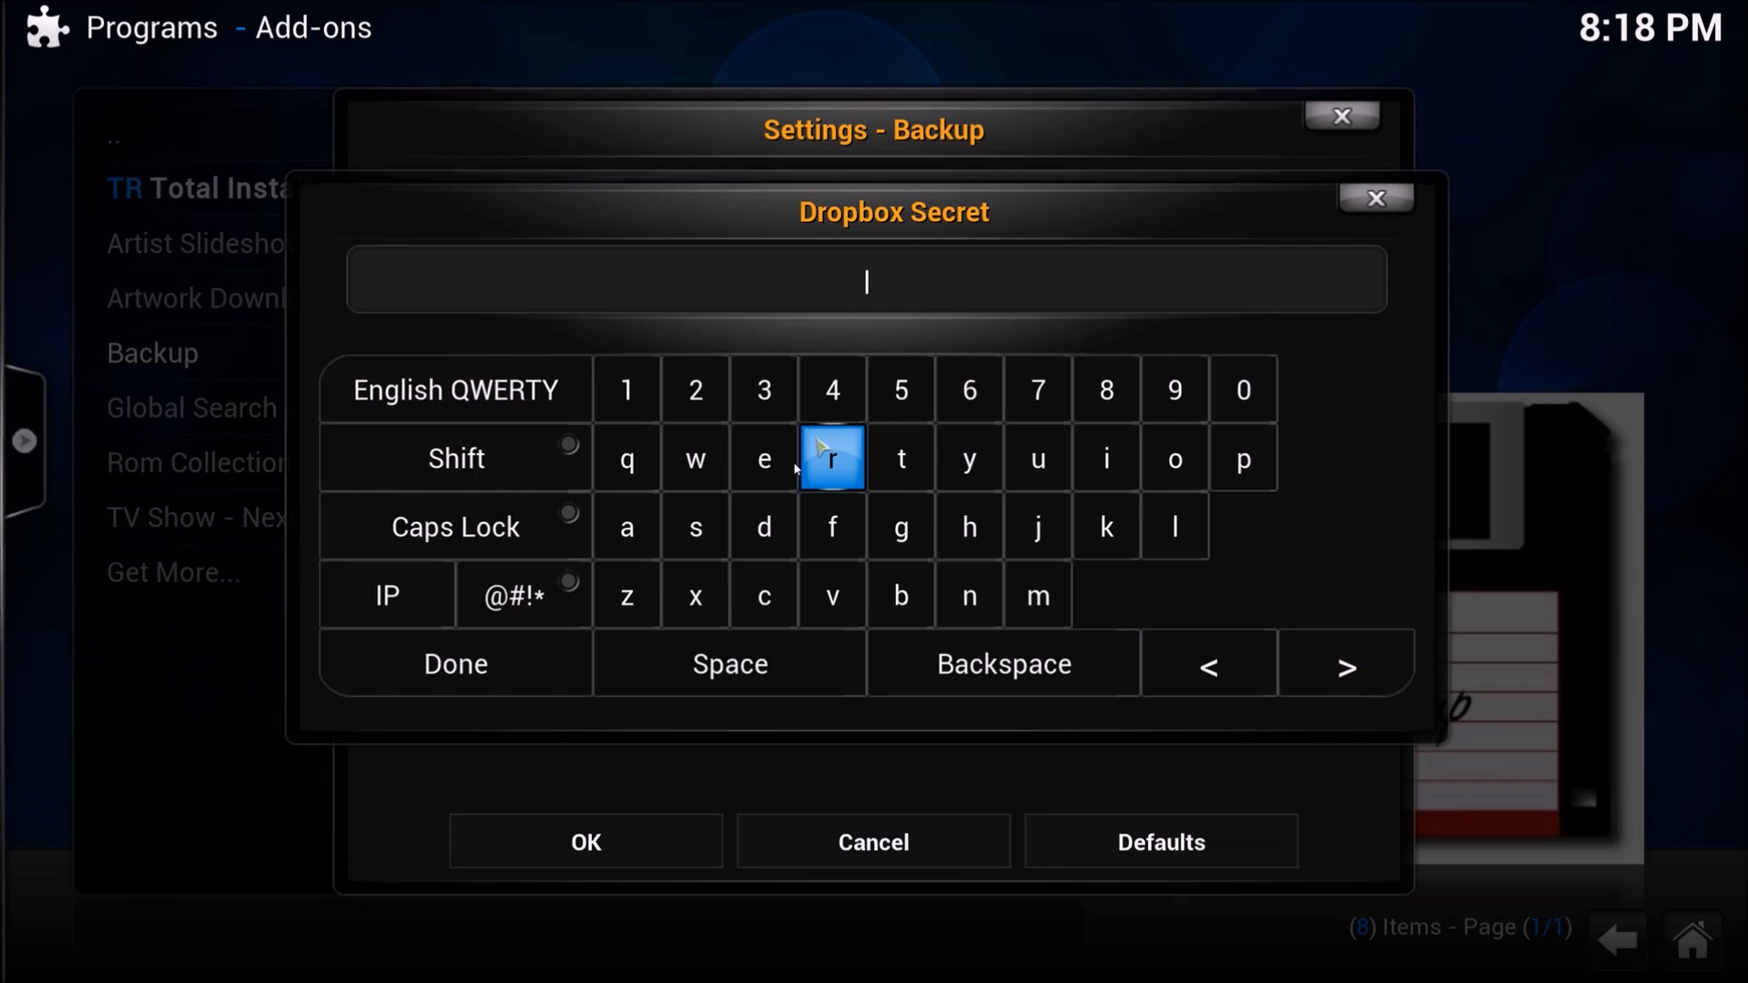
pyautogui.write('v')
pyautogui.hotkey('ctrl', 'v')
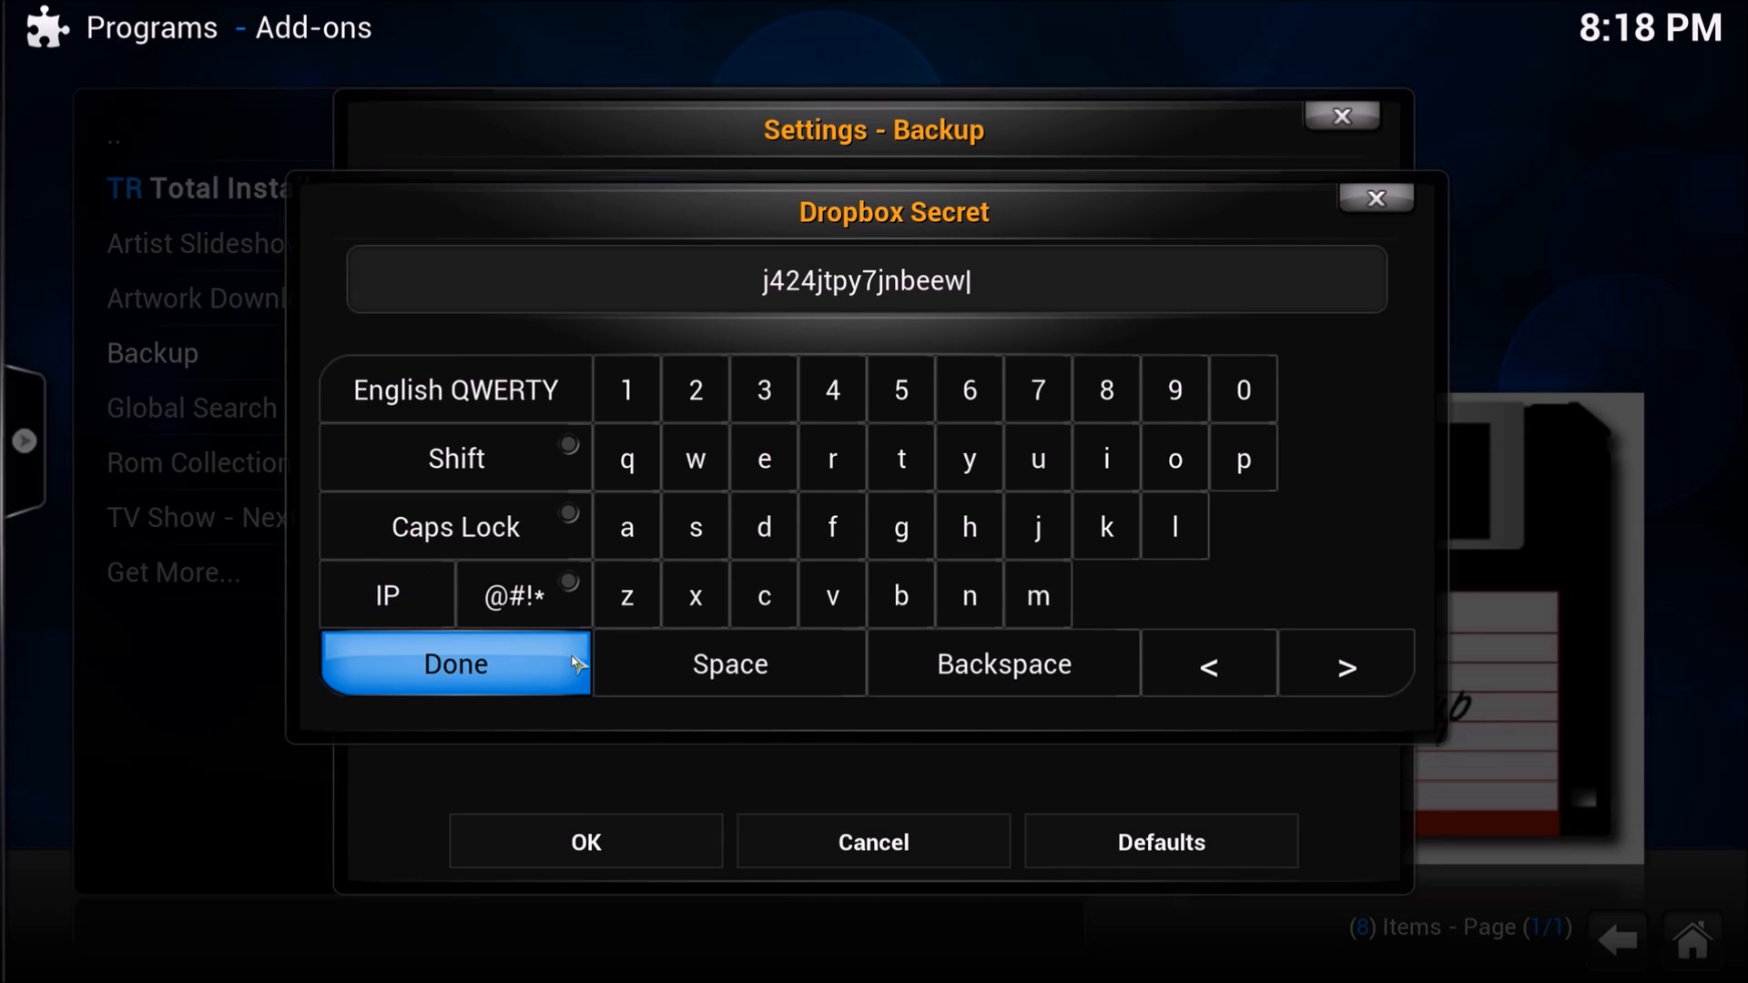
pyautogui.hotkey('alt', 'Tab')
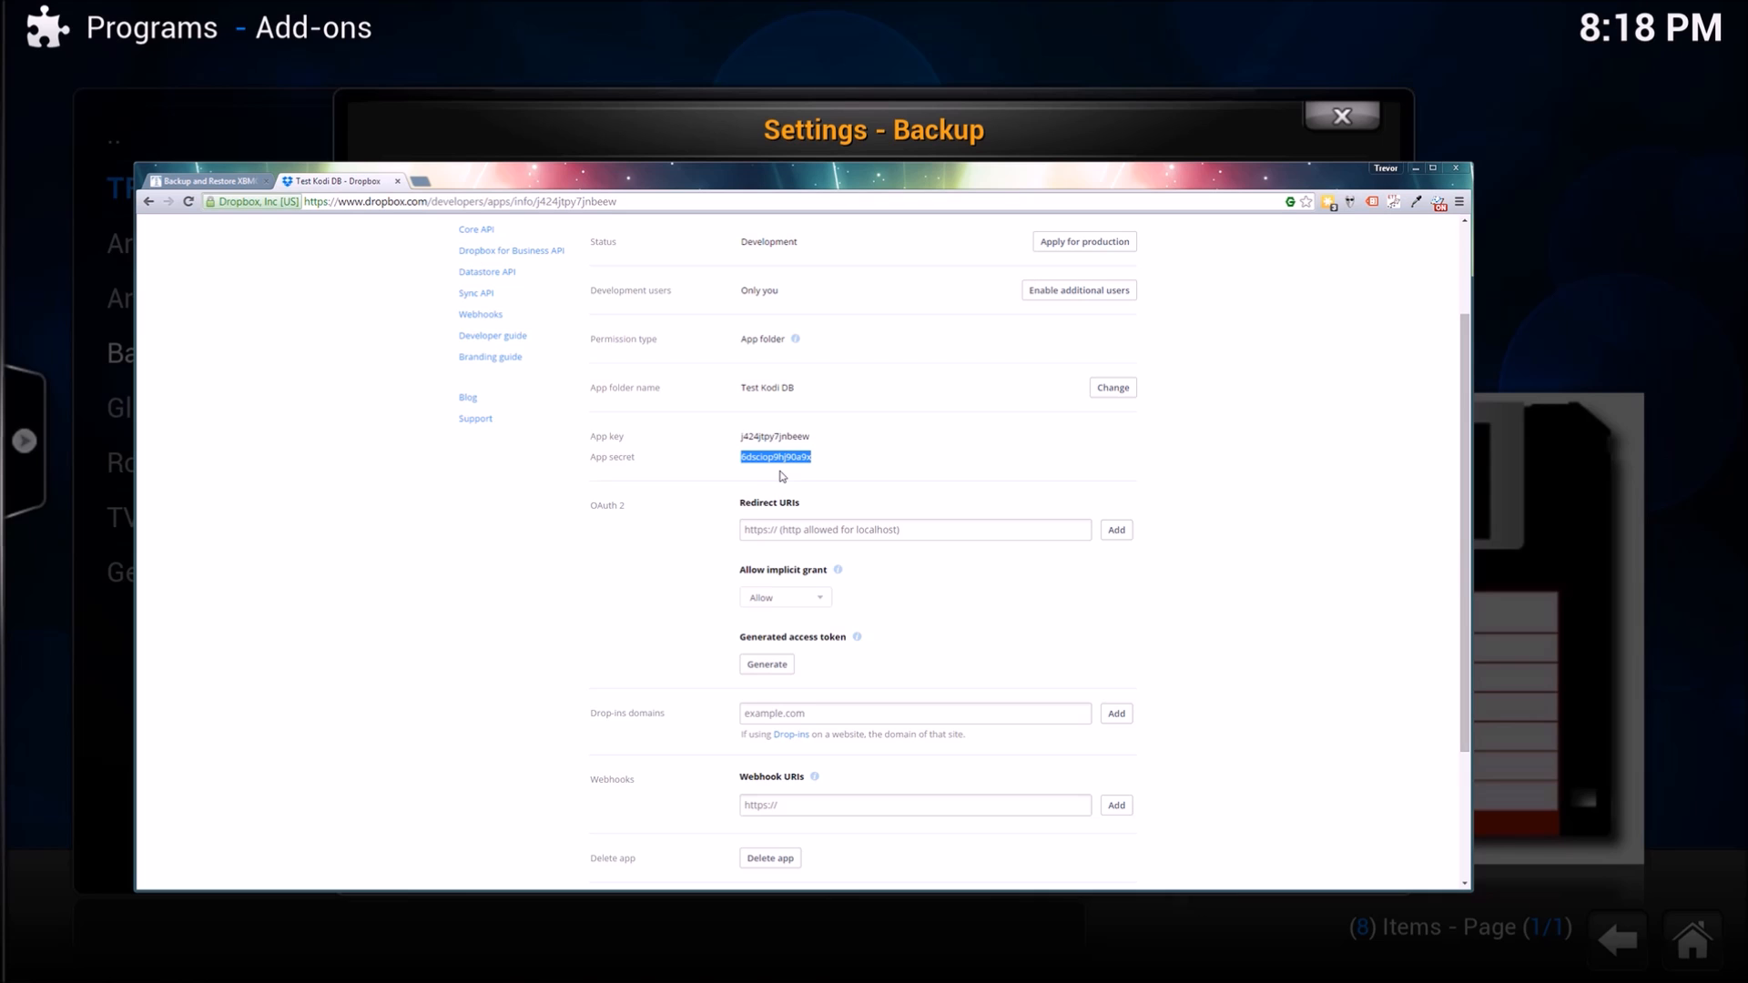
pyautogui.hotkey('alt', 'Tab')
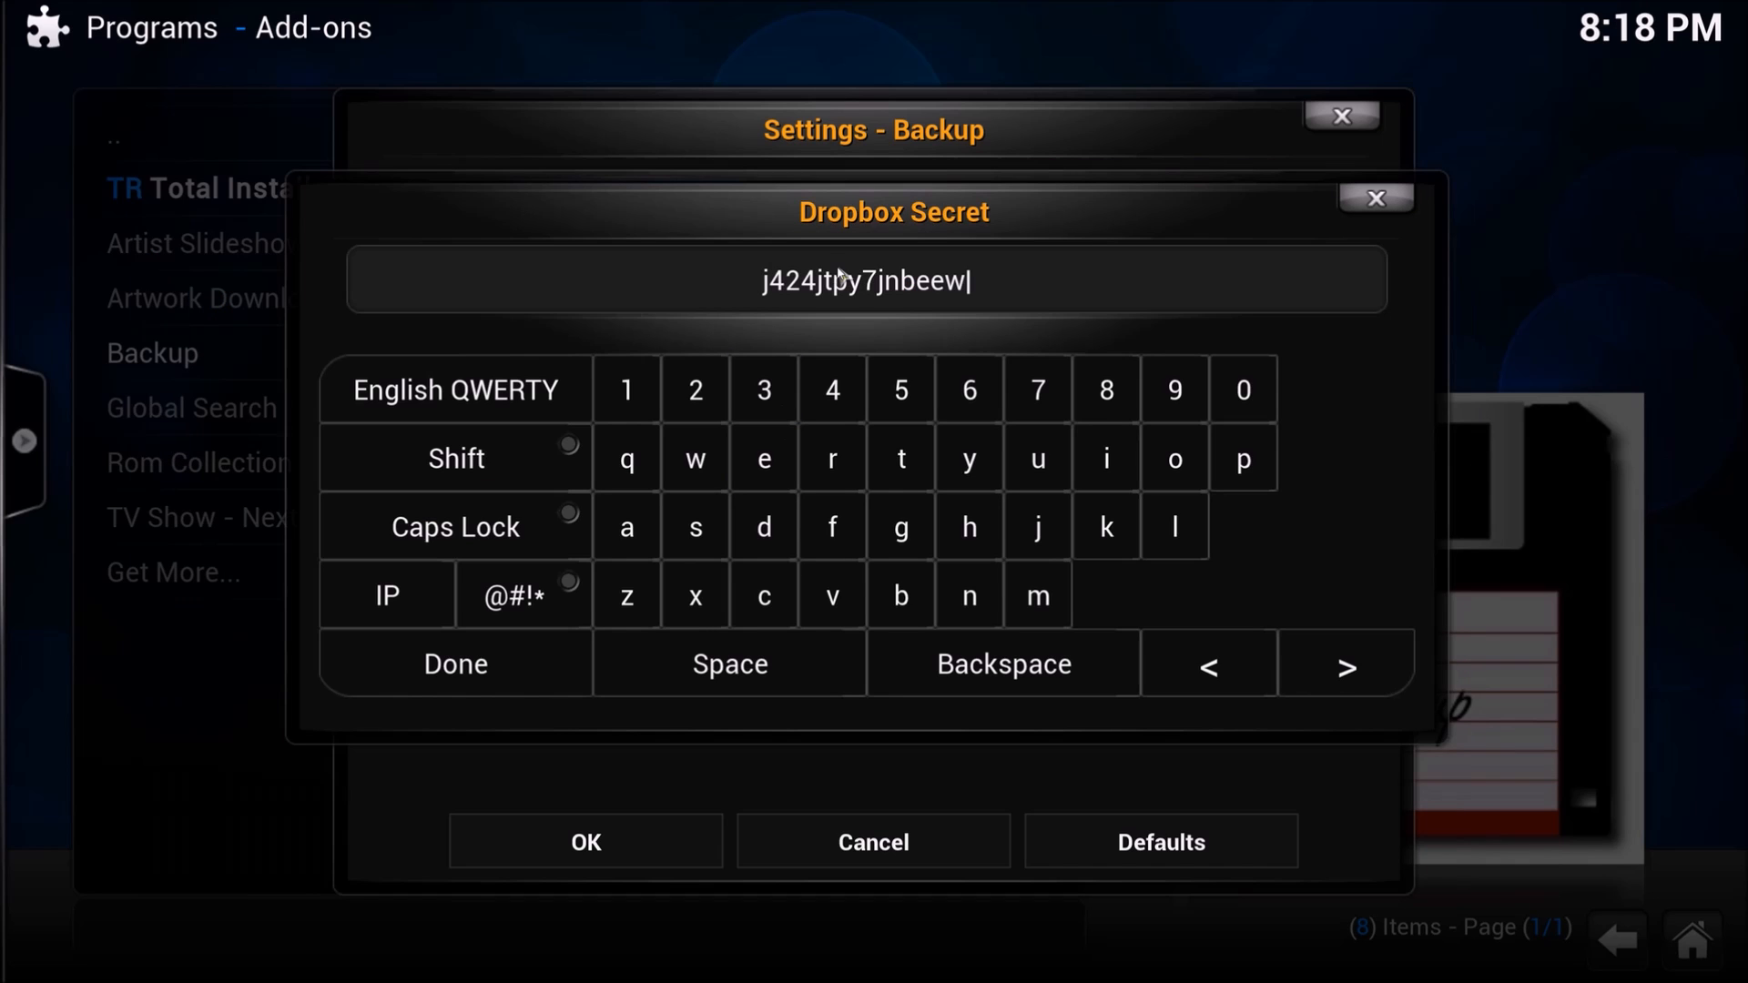
pyautogui.press('BackSpace')
pyautogui.press('BackSpace')
pyautogui.press('BackSpace')
pyautogui.press('BackSpace')
pyautogui.press('BackSpace')
pyautogui.press('BackSpace')
pyautogui.press('BackSpace')
pyautogui.press('BackSpace')
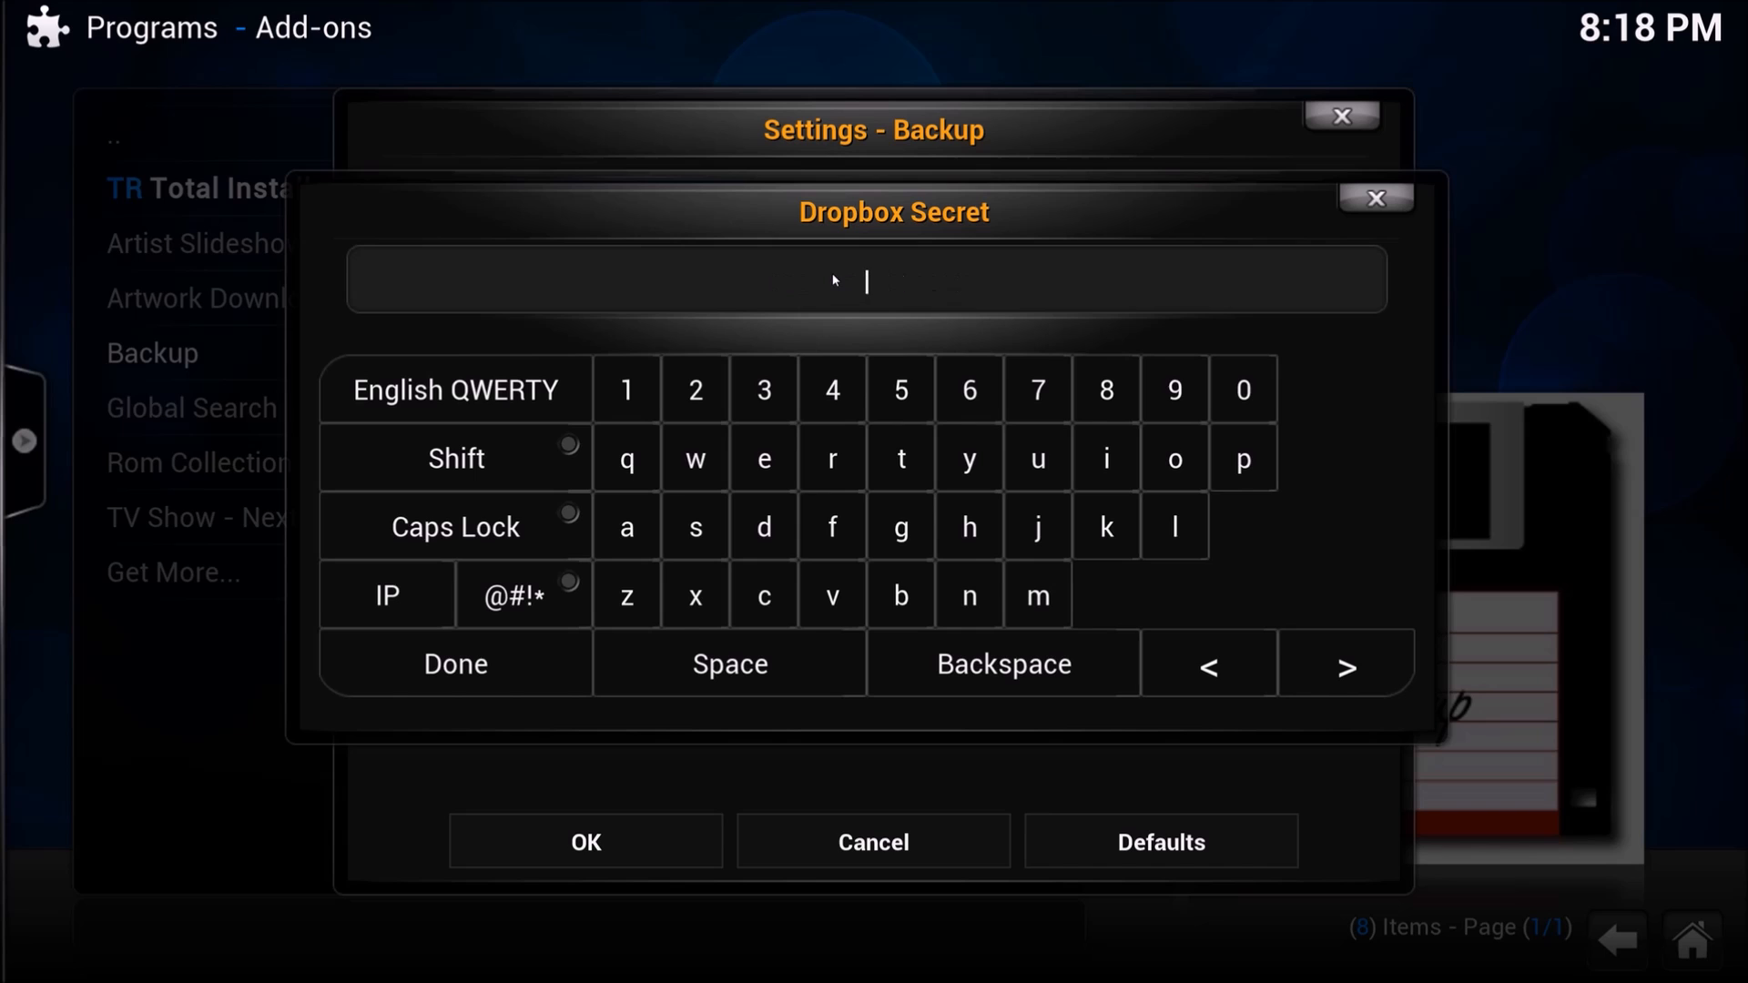
pyautogui.hotkey('ctrl', 'v')
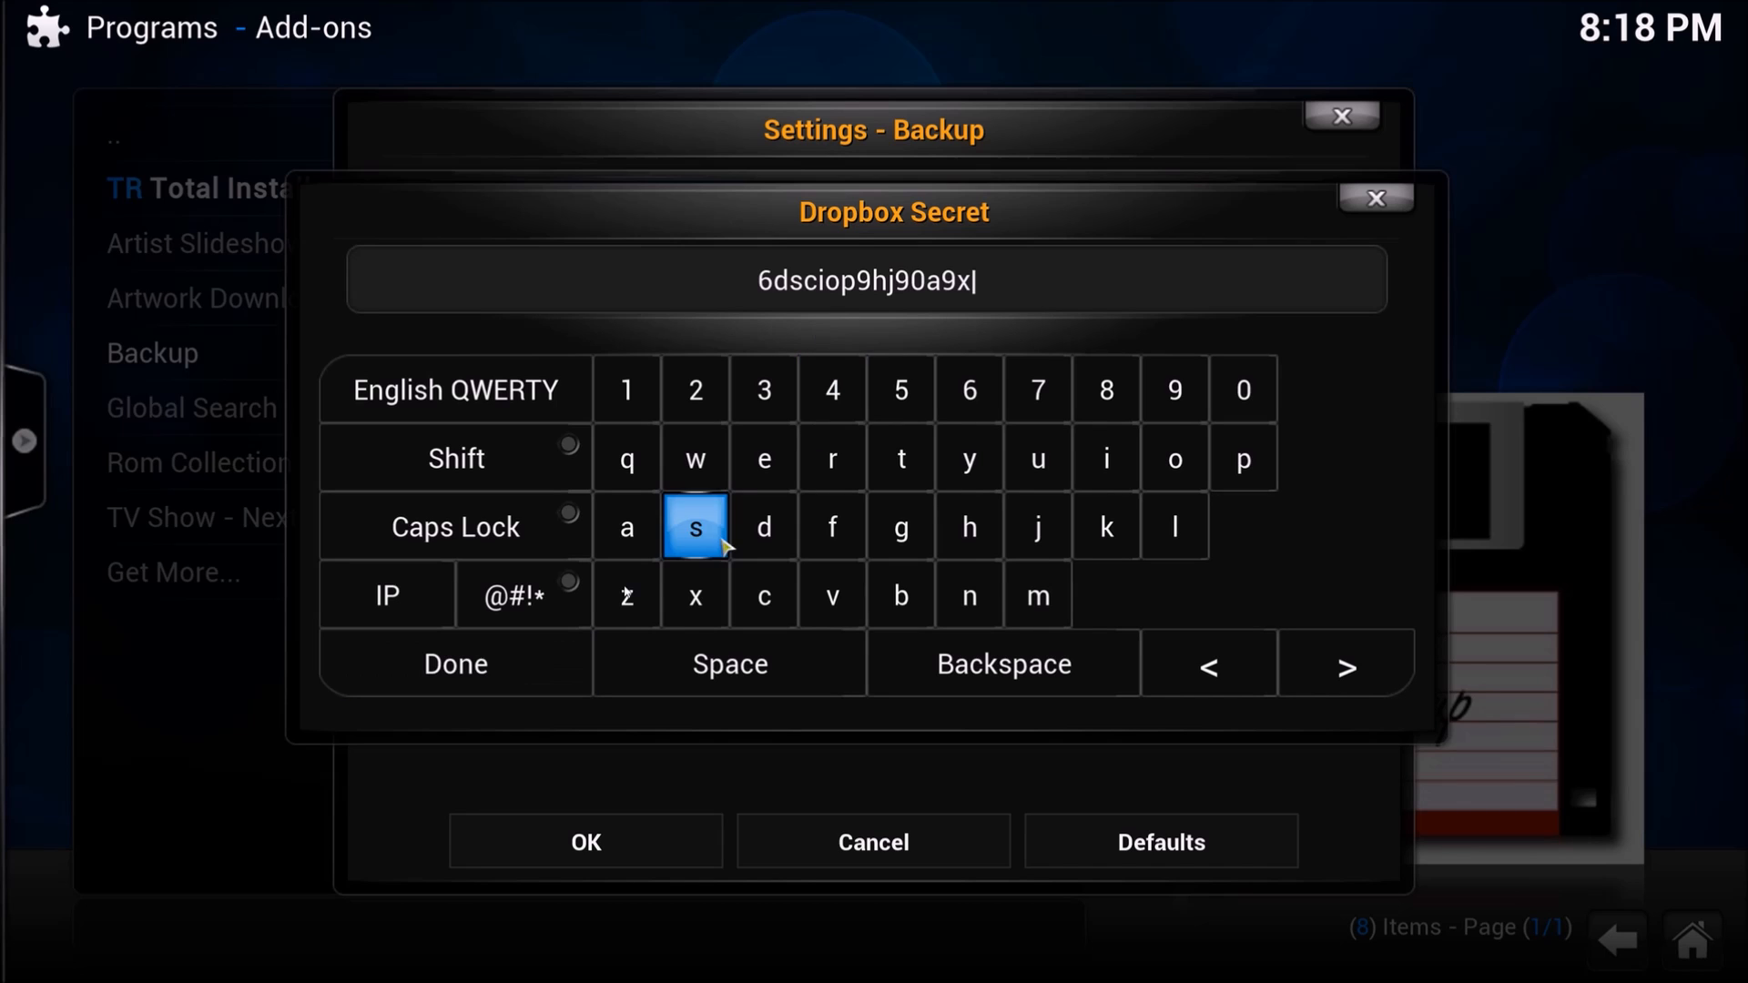
pyautogui.click(560, 679)
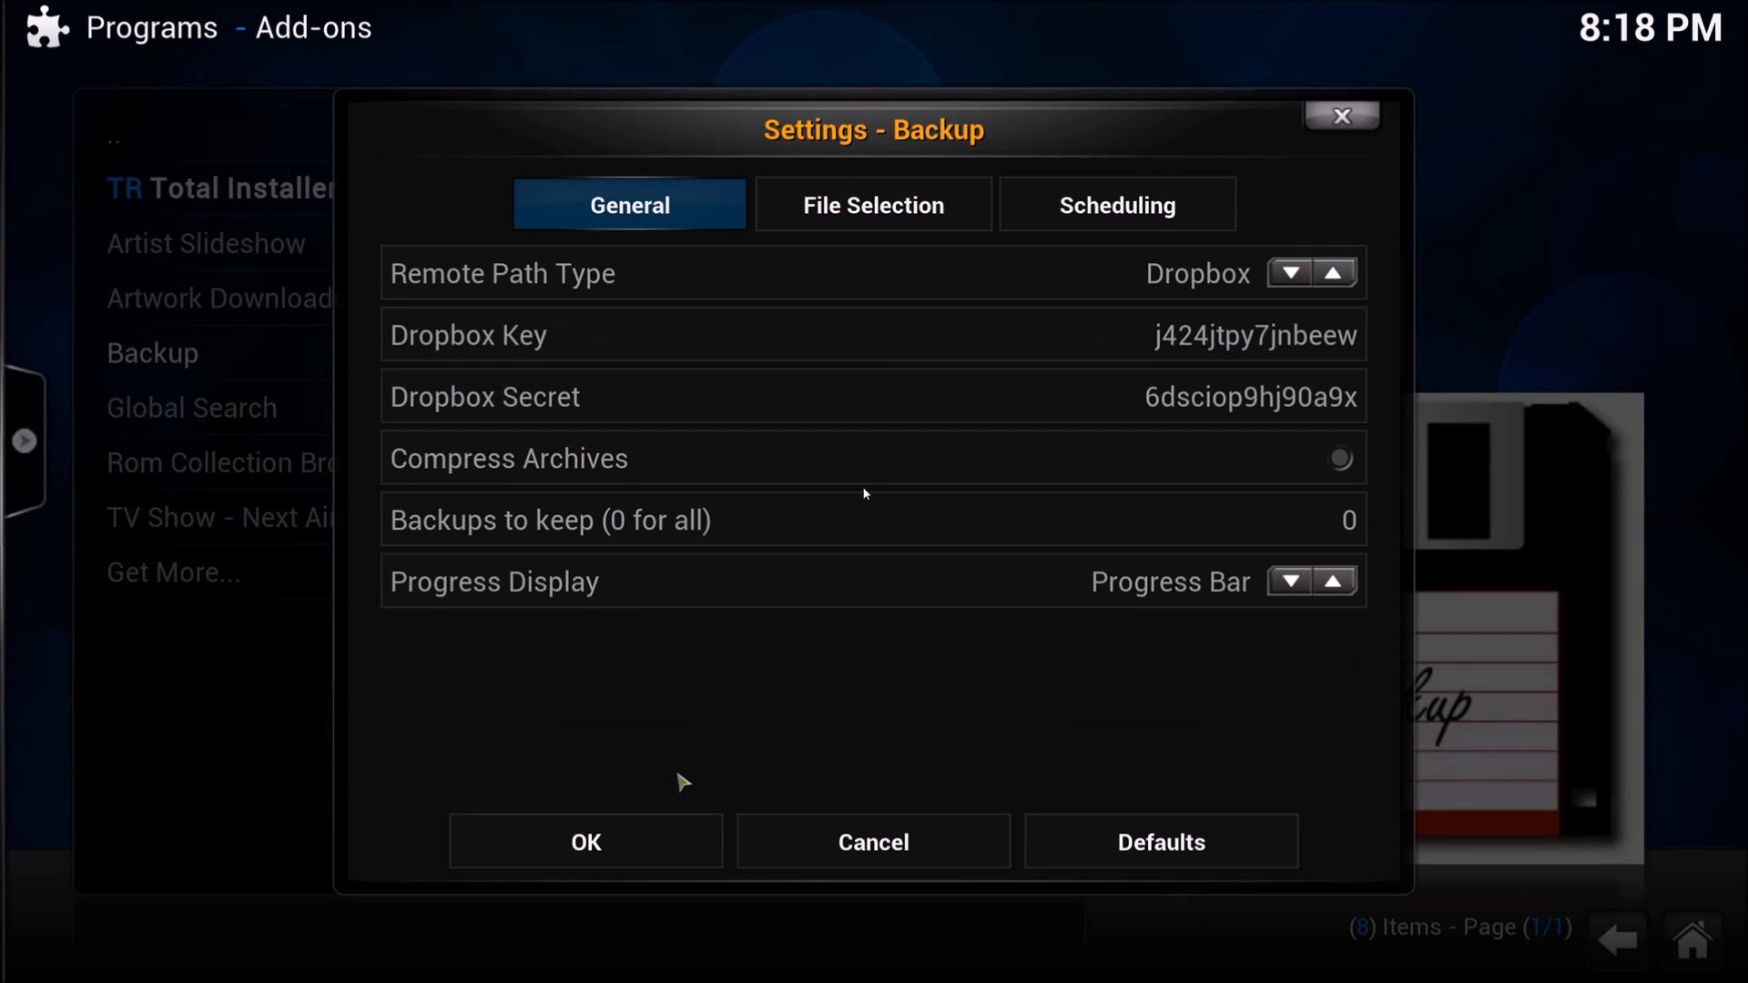
# - Glance at the File Selection tab, then enable Compress Archives in General
pyautogui.click(1080, 204)
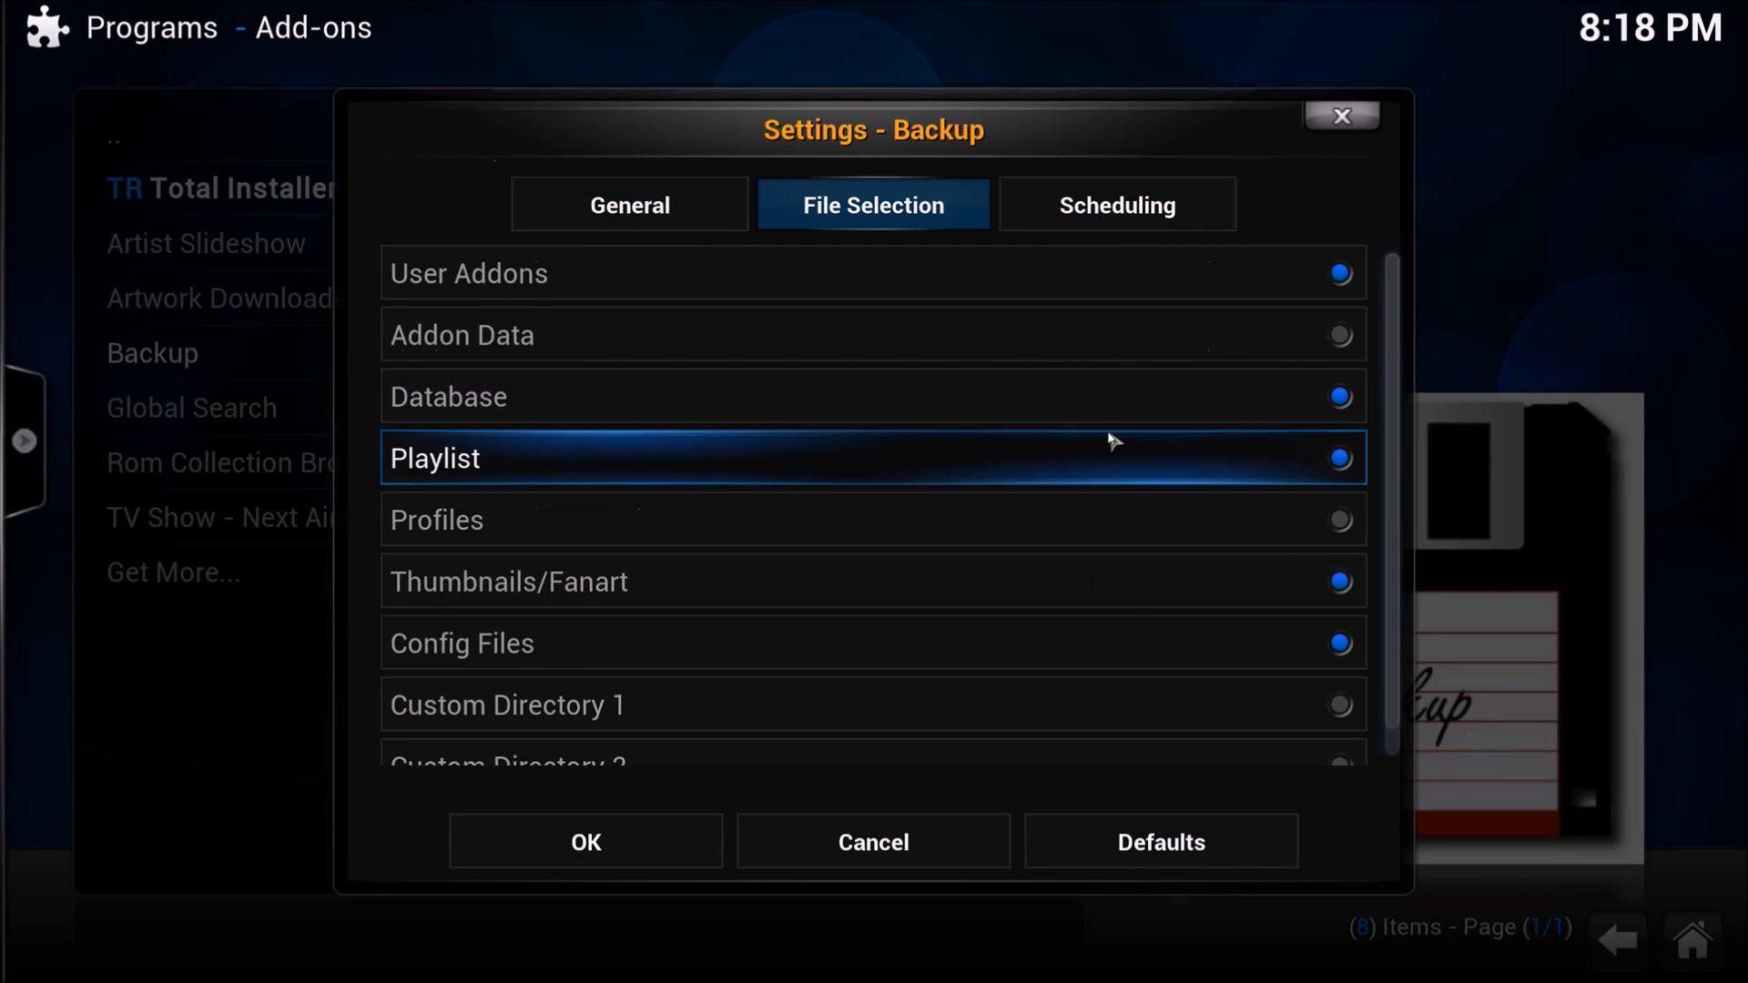
pyautogui.click(656, 192)
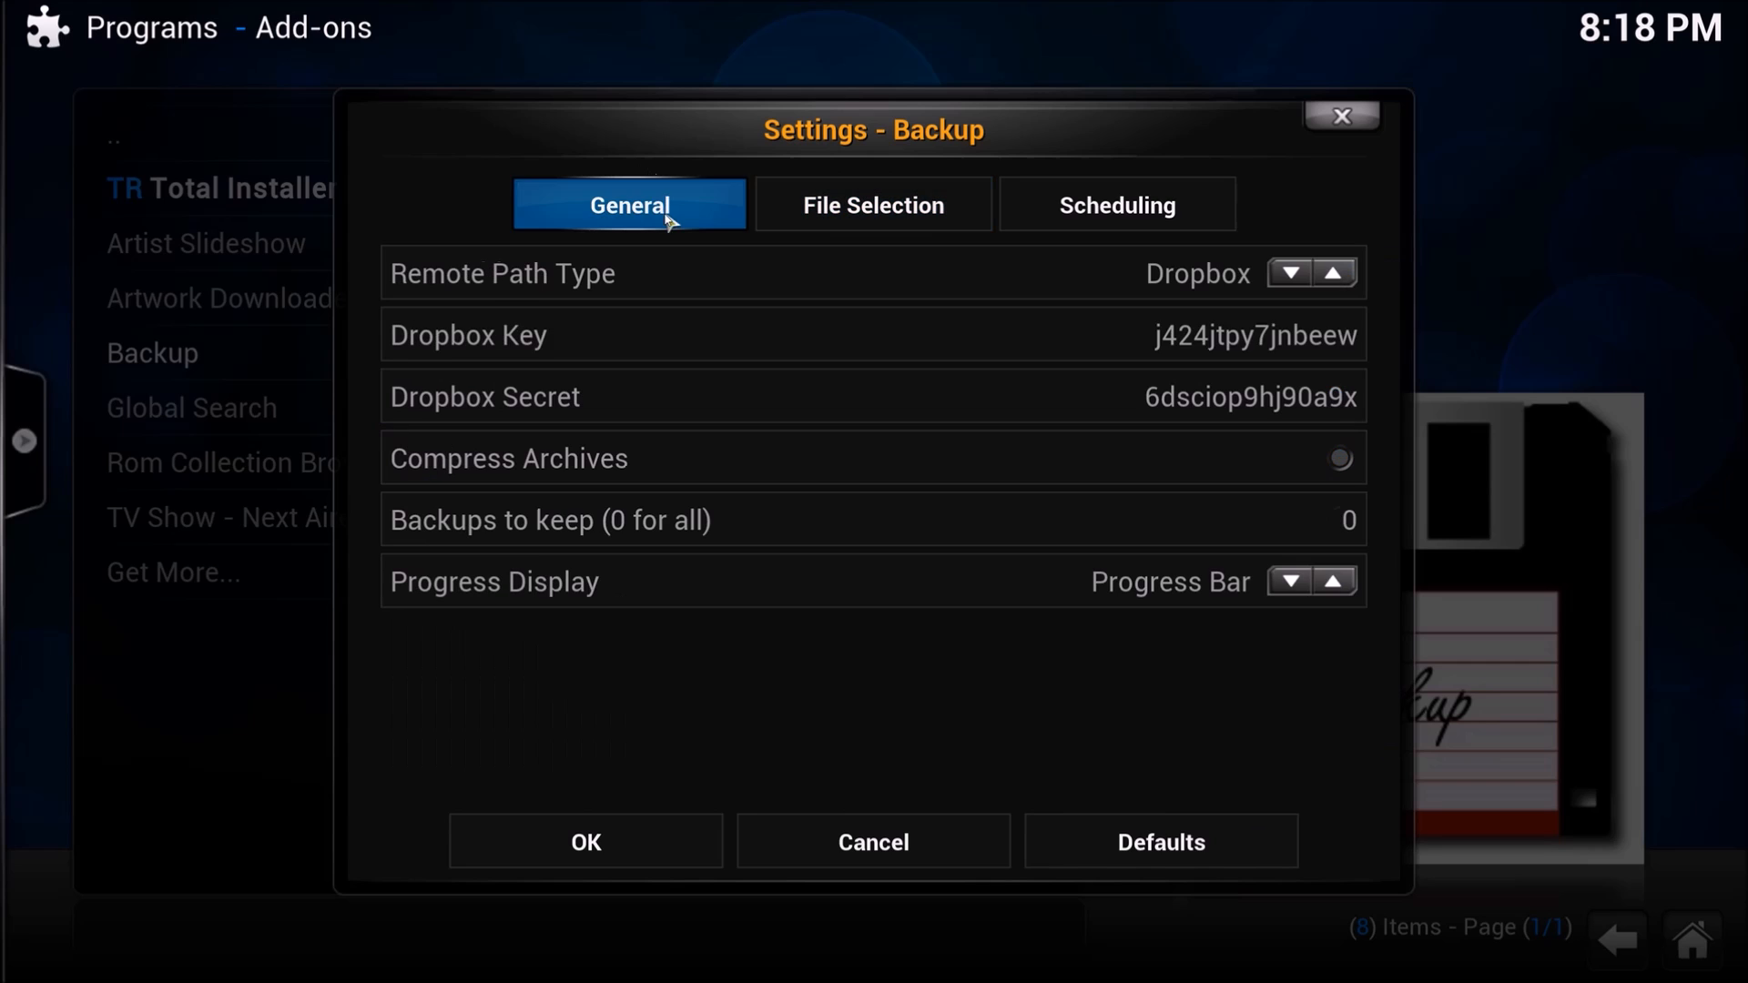
pyautogui.click(883, 458)
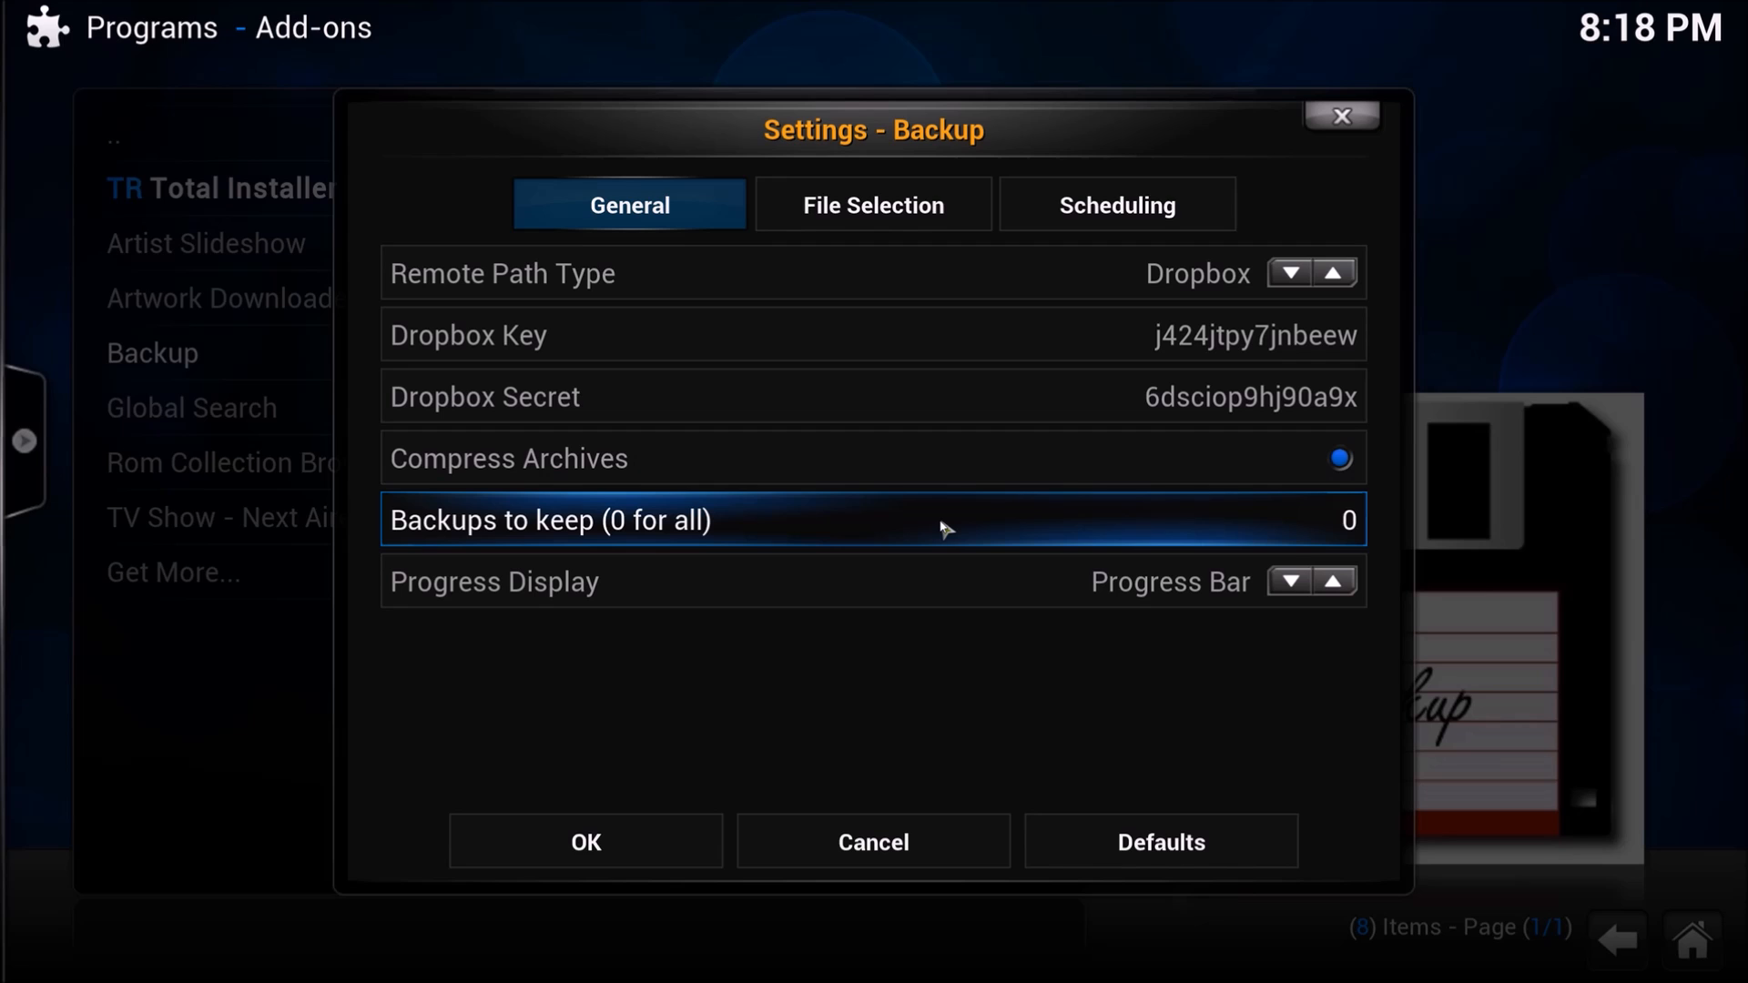
# - Set Backups to keep to 10 (entered as 010) and recheck the file categories
pyautogui.click(942, 527)
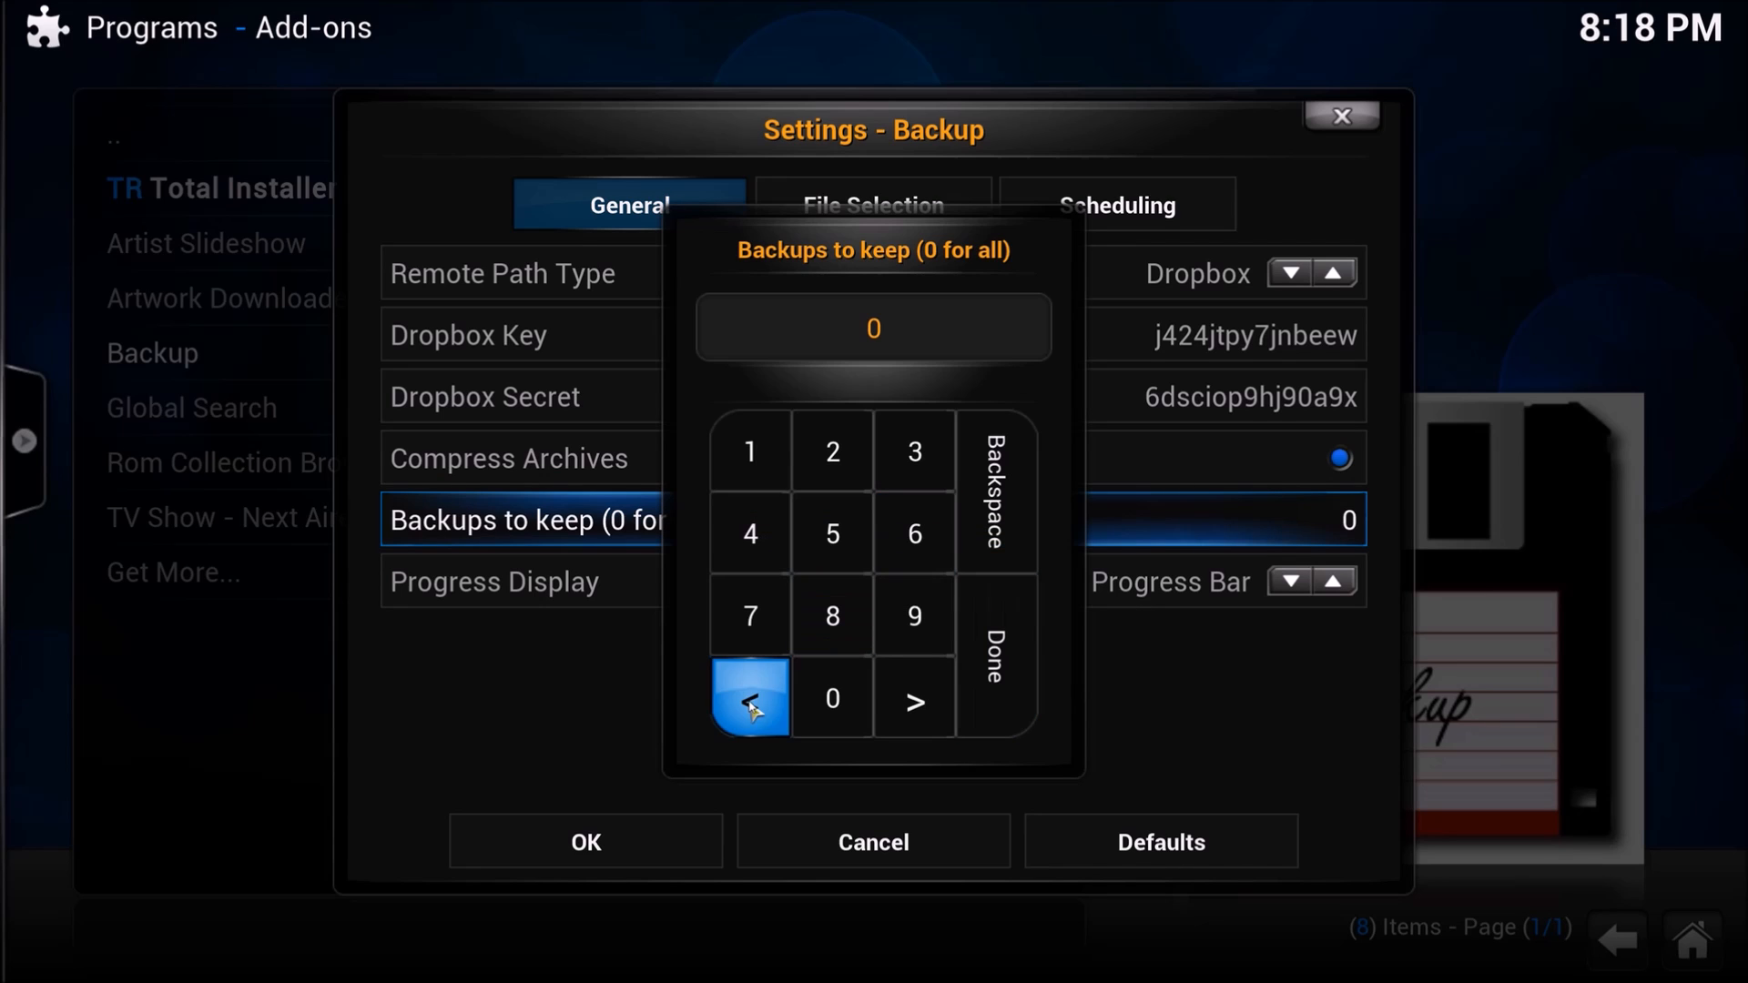
pyautogui.click(772, 464)
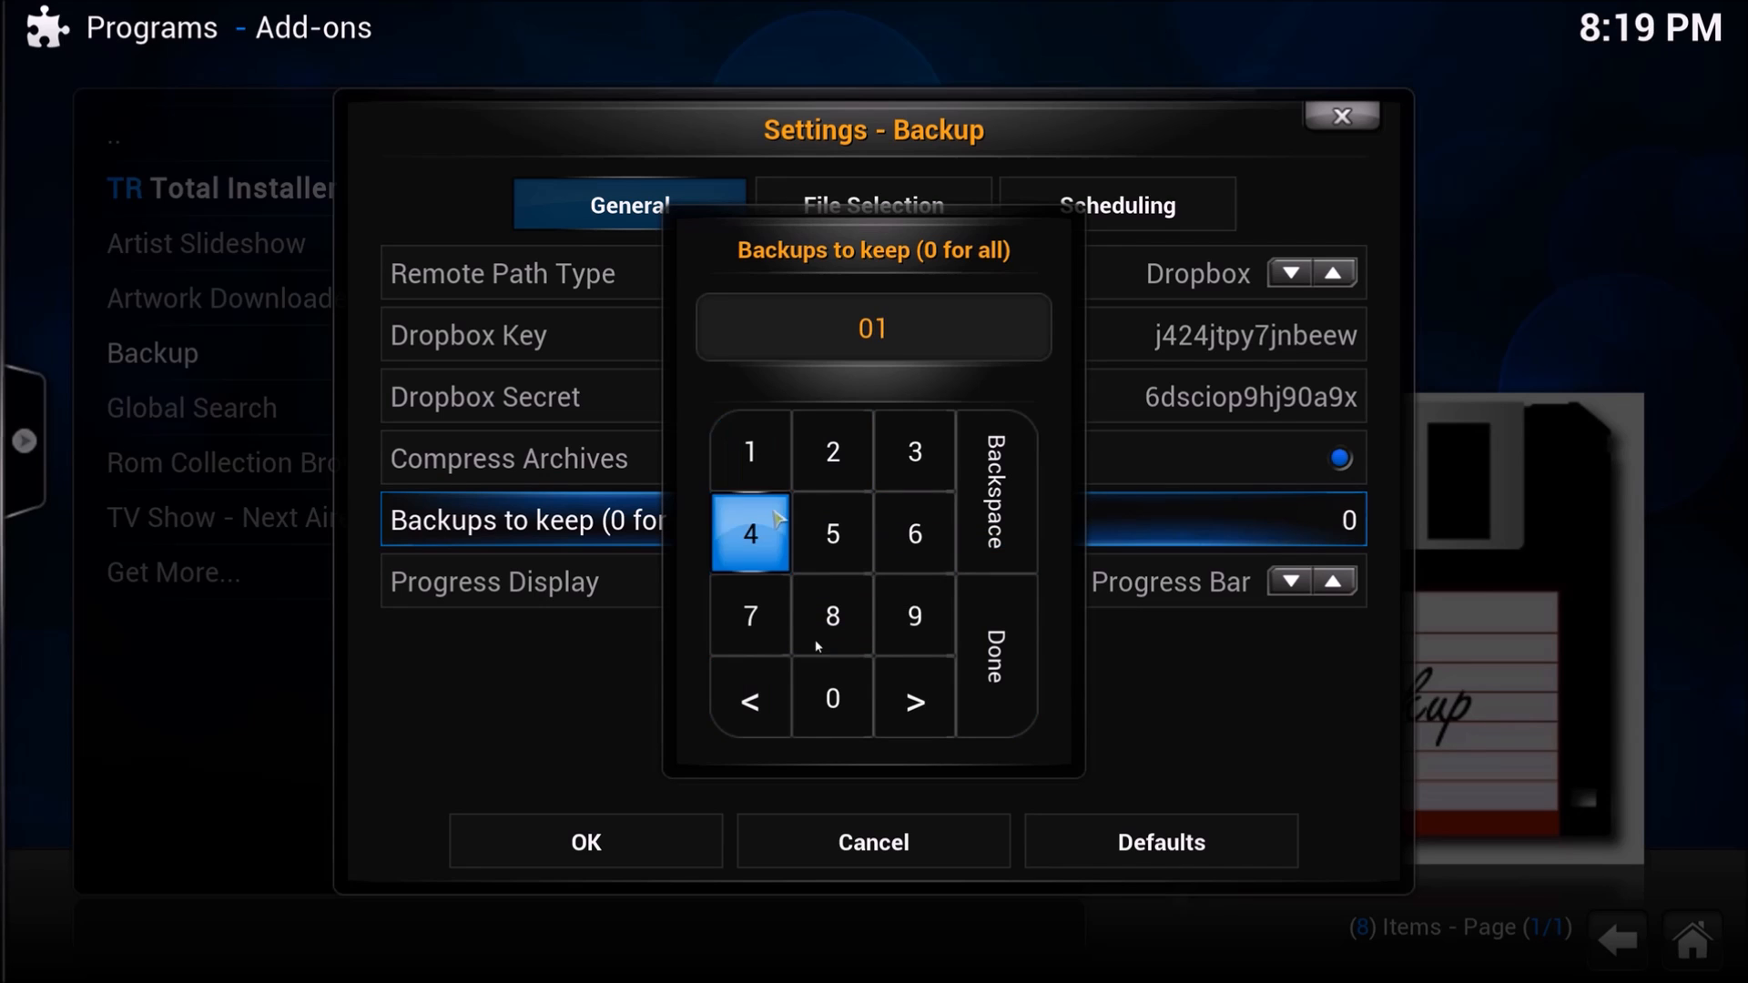
pyautogui.click(833, 699)
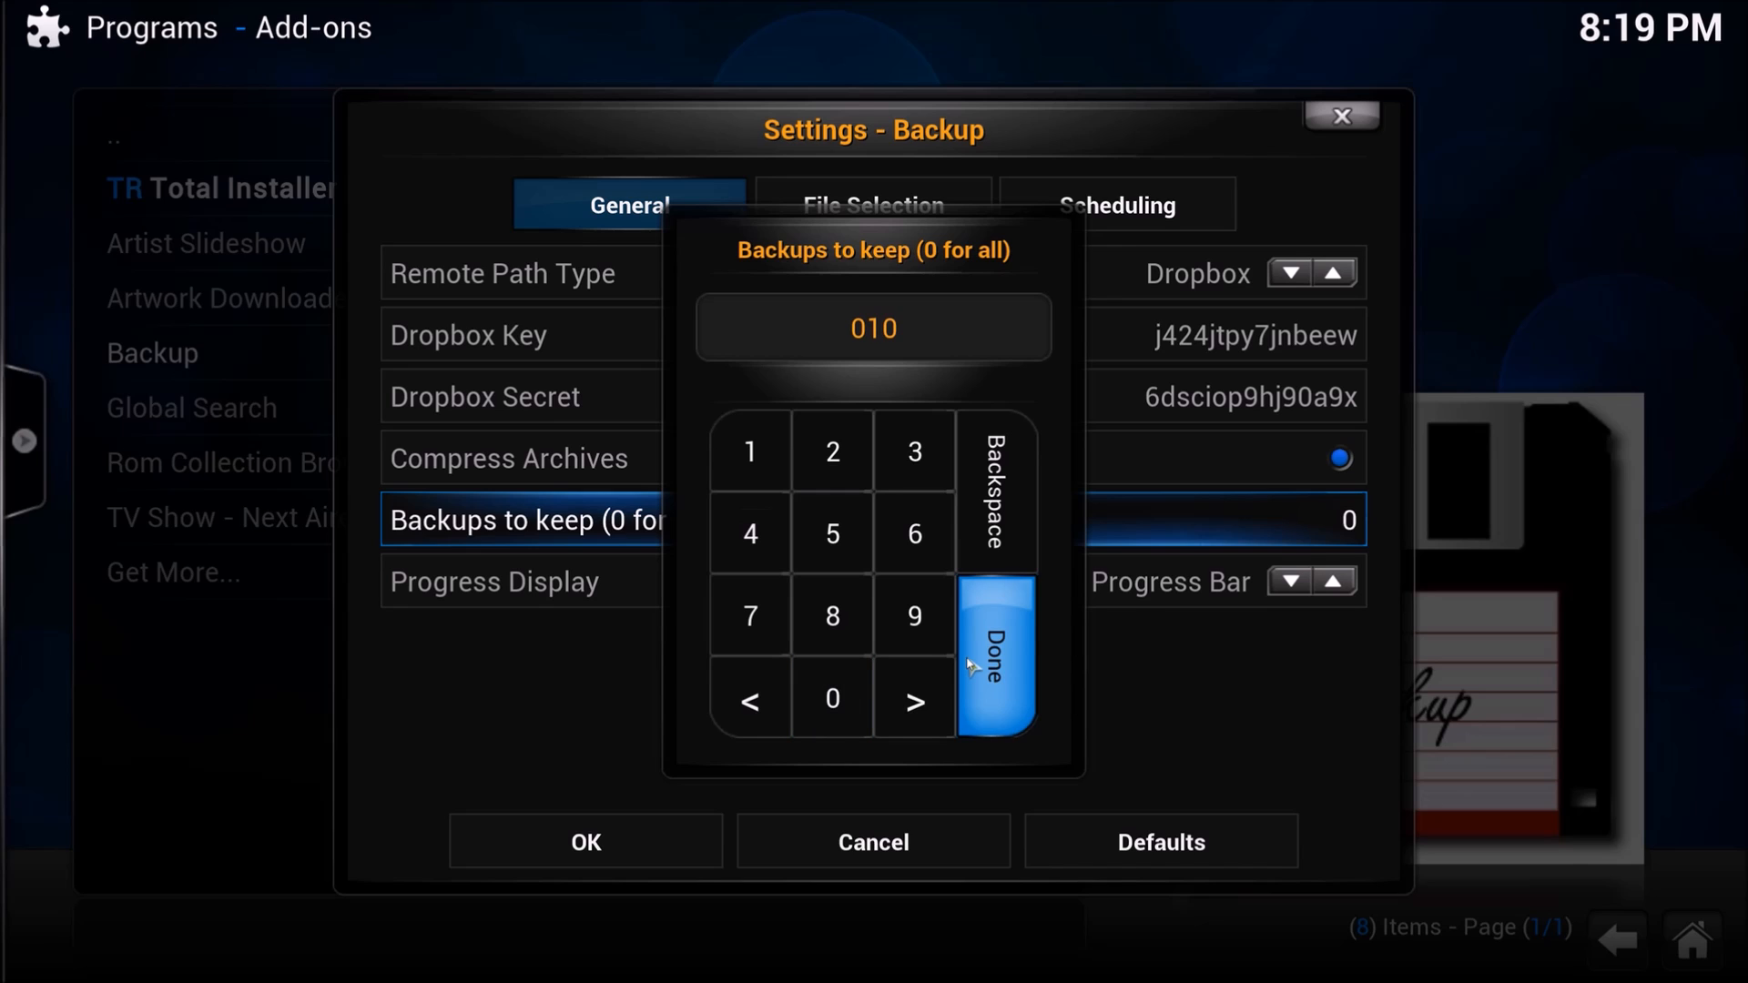
pyautogui.click(974, 665)
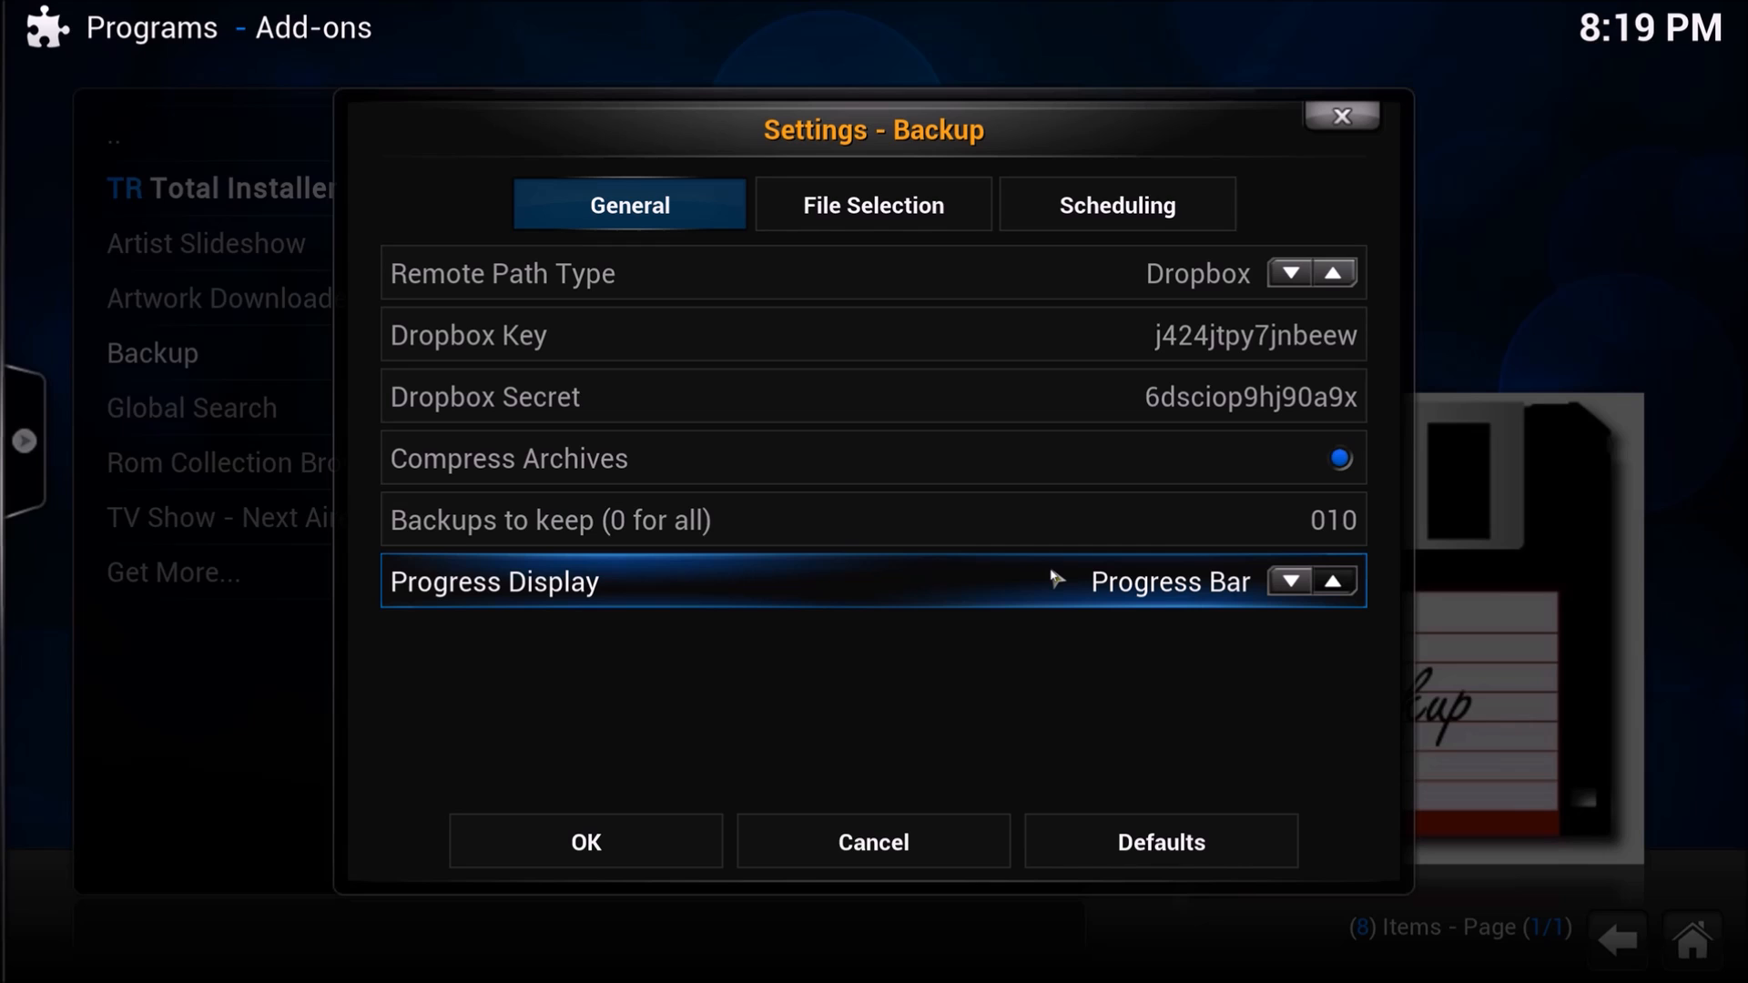
pyautogui.click(895, 204)
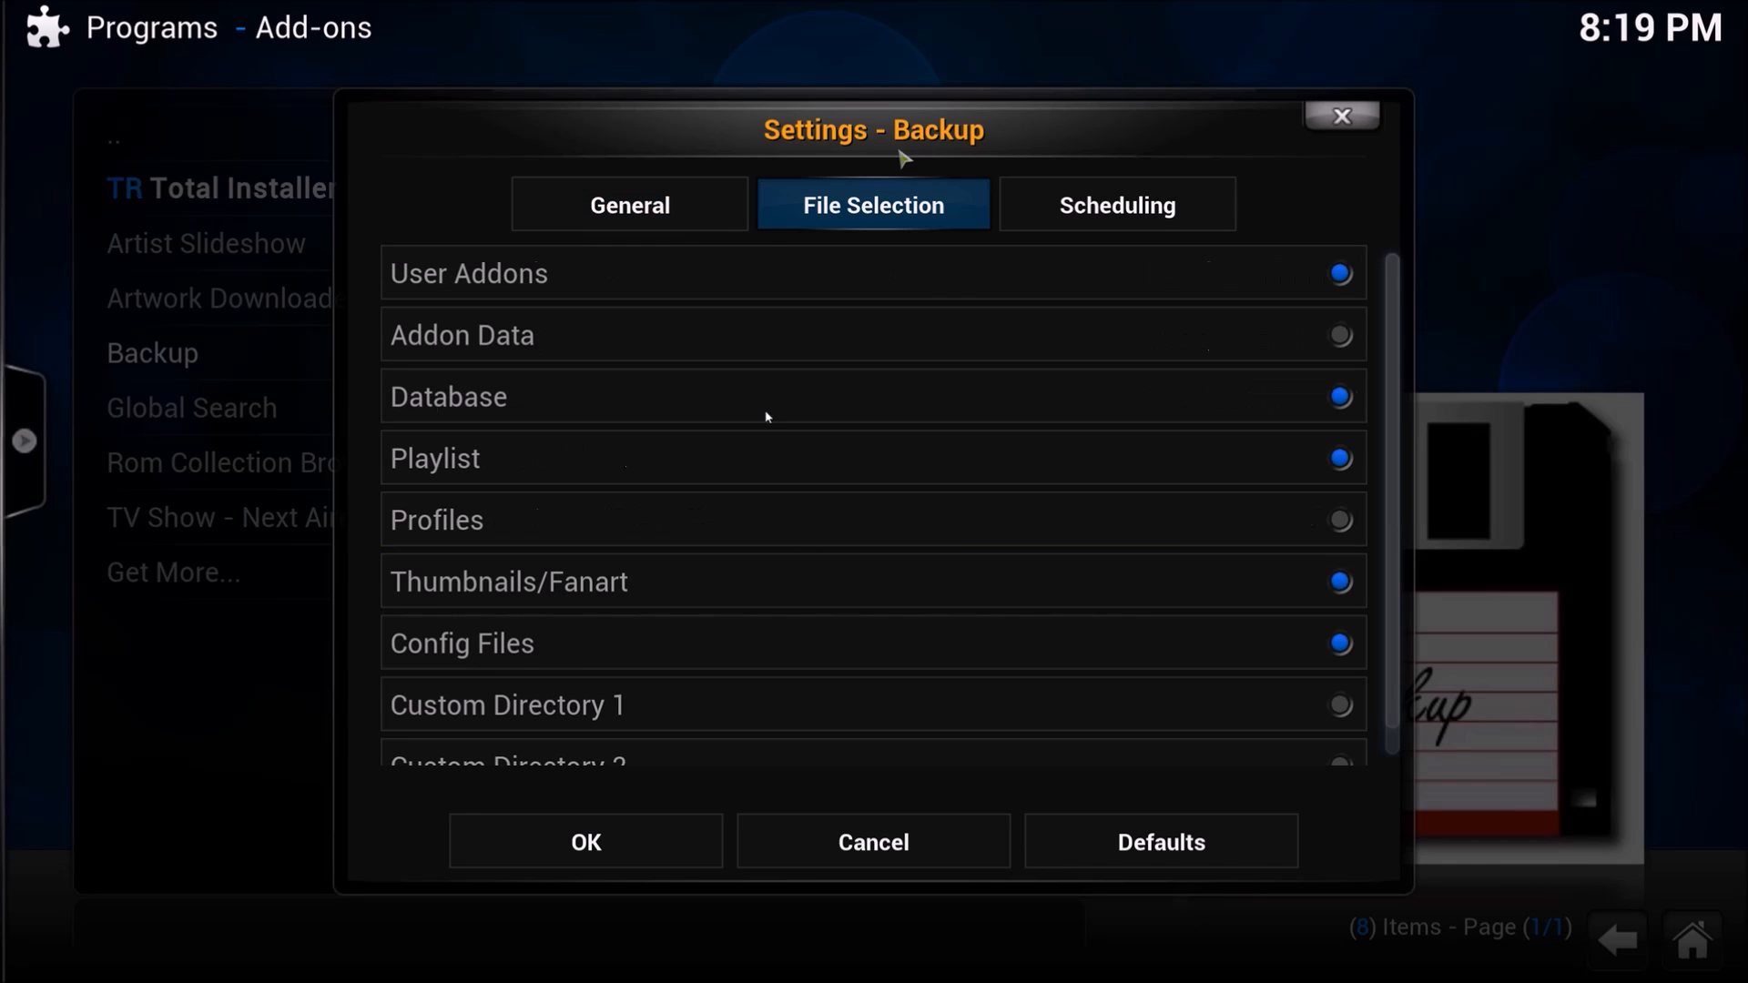
pyautogui.click(630, 205)
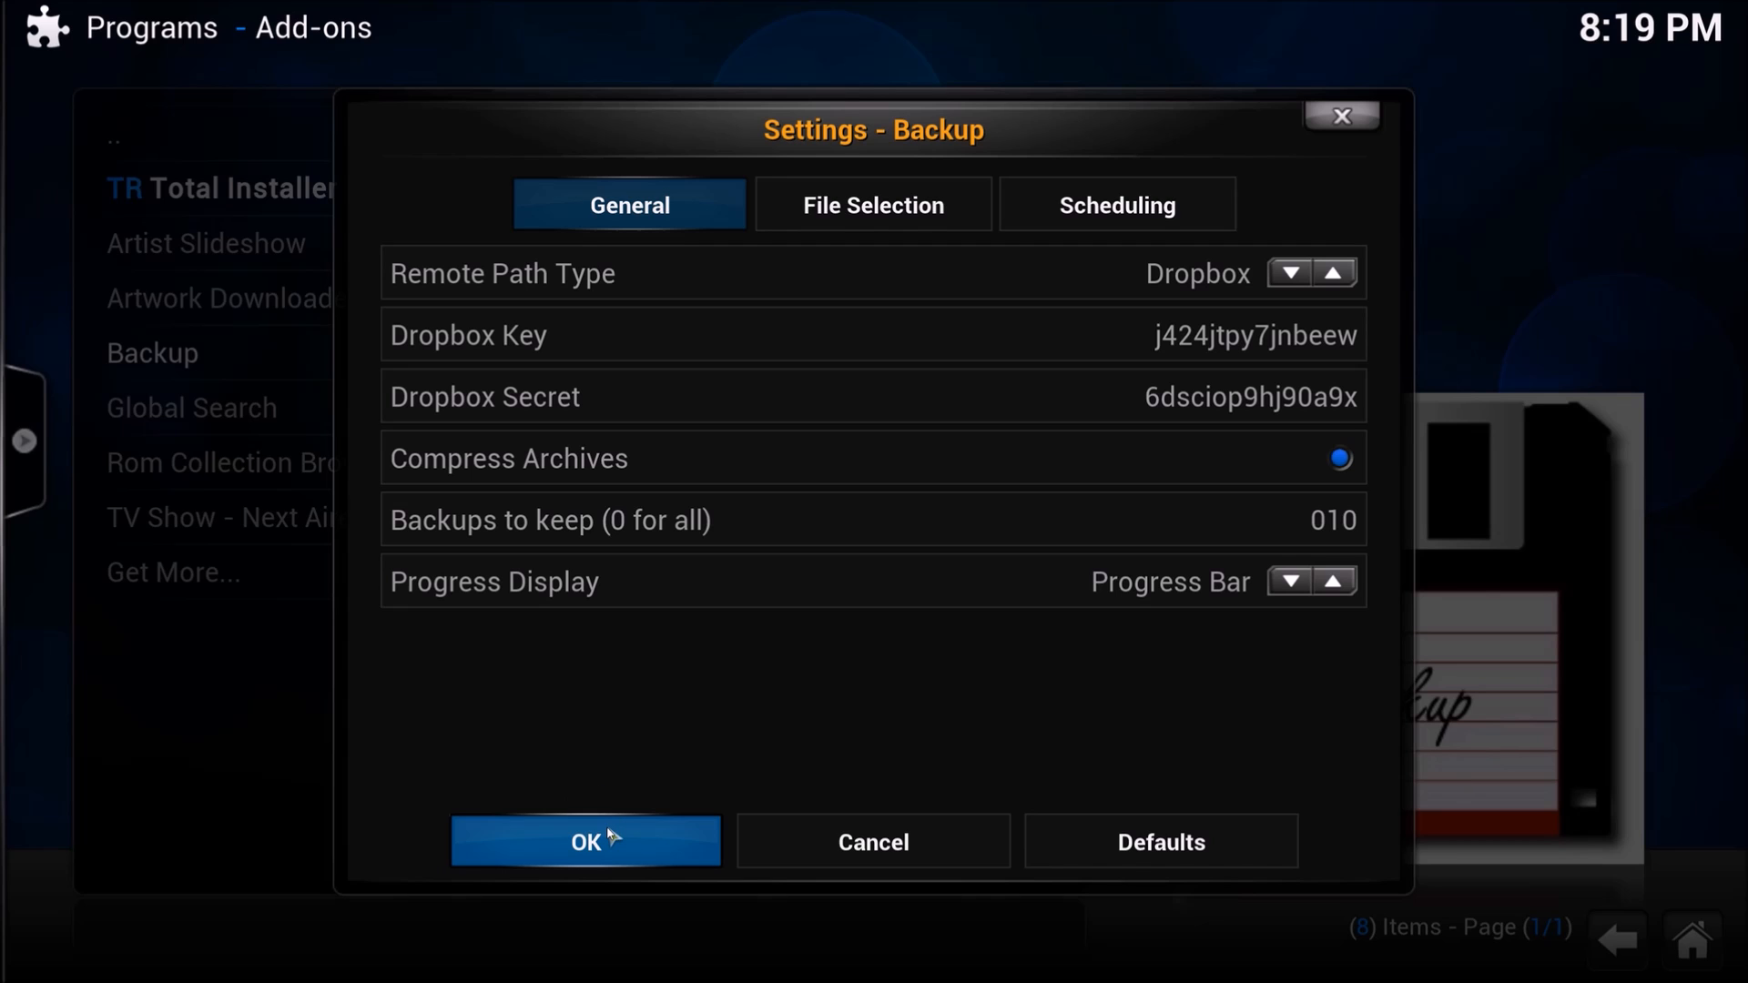
# - Check the Dropbox app page in Chrome, then save the Backup settings with OK
pyautogui.hotkey('alt', 'Tab')
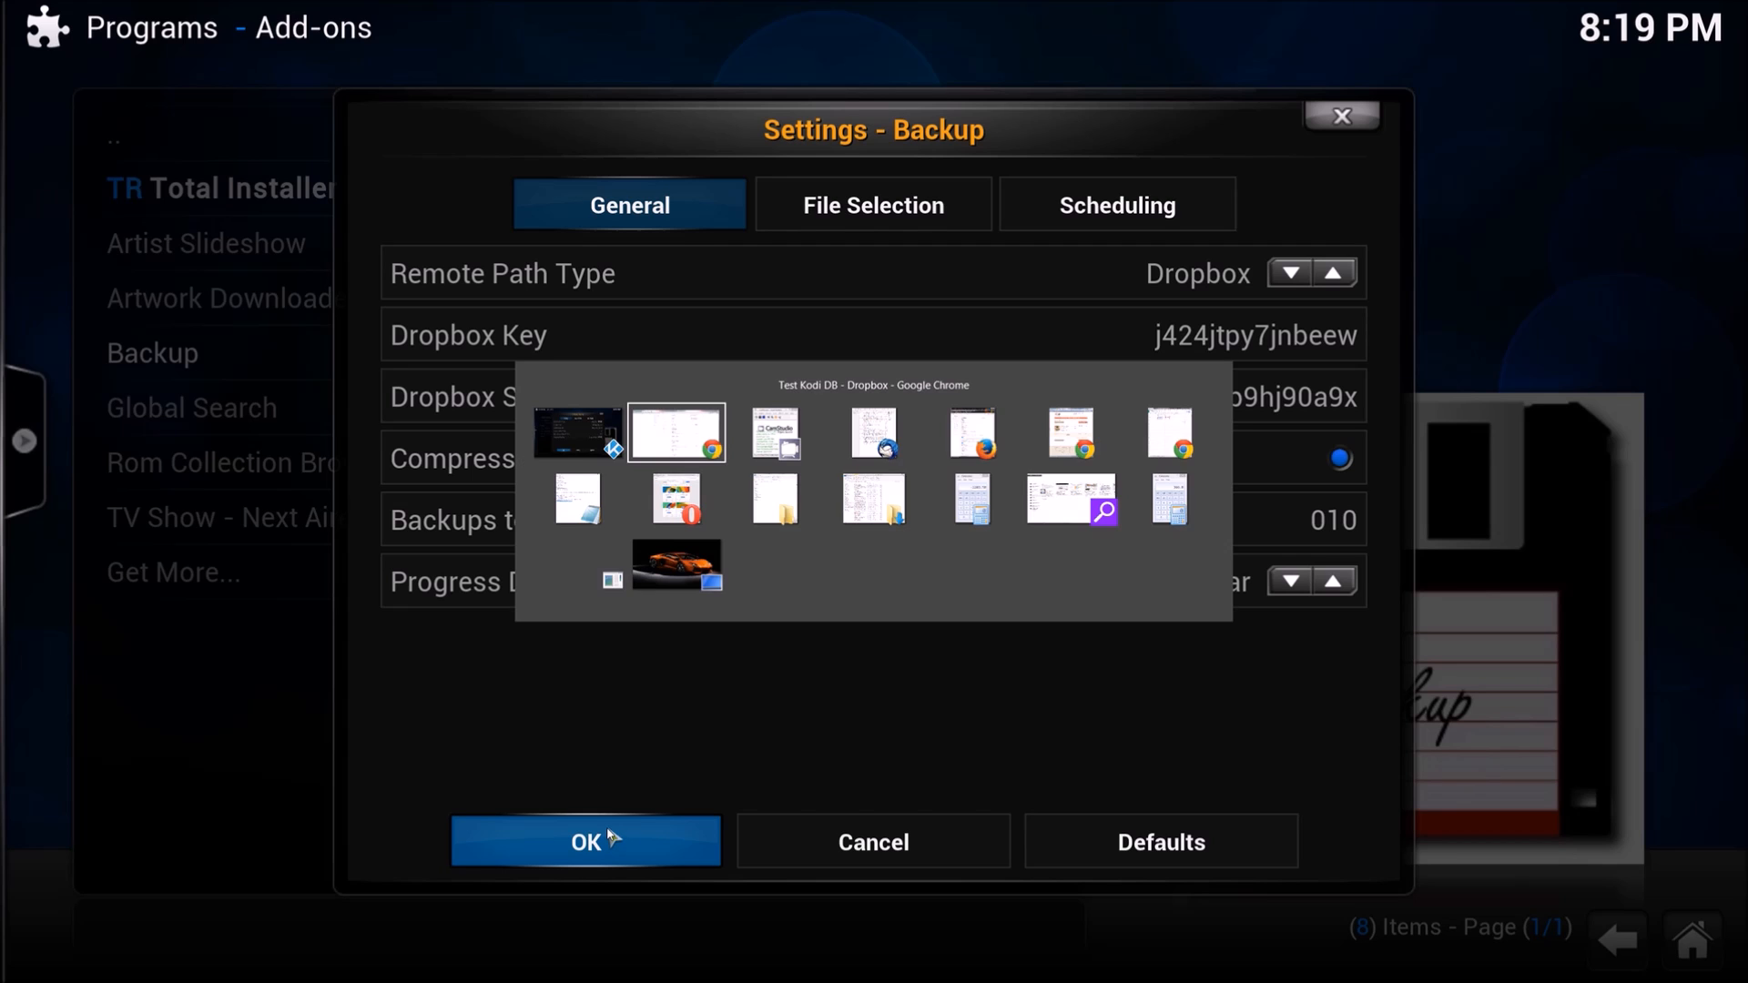
pyautogui.scroll(3, 662, 444)
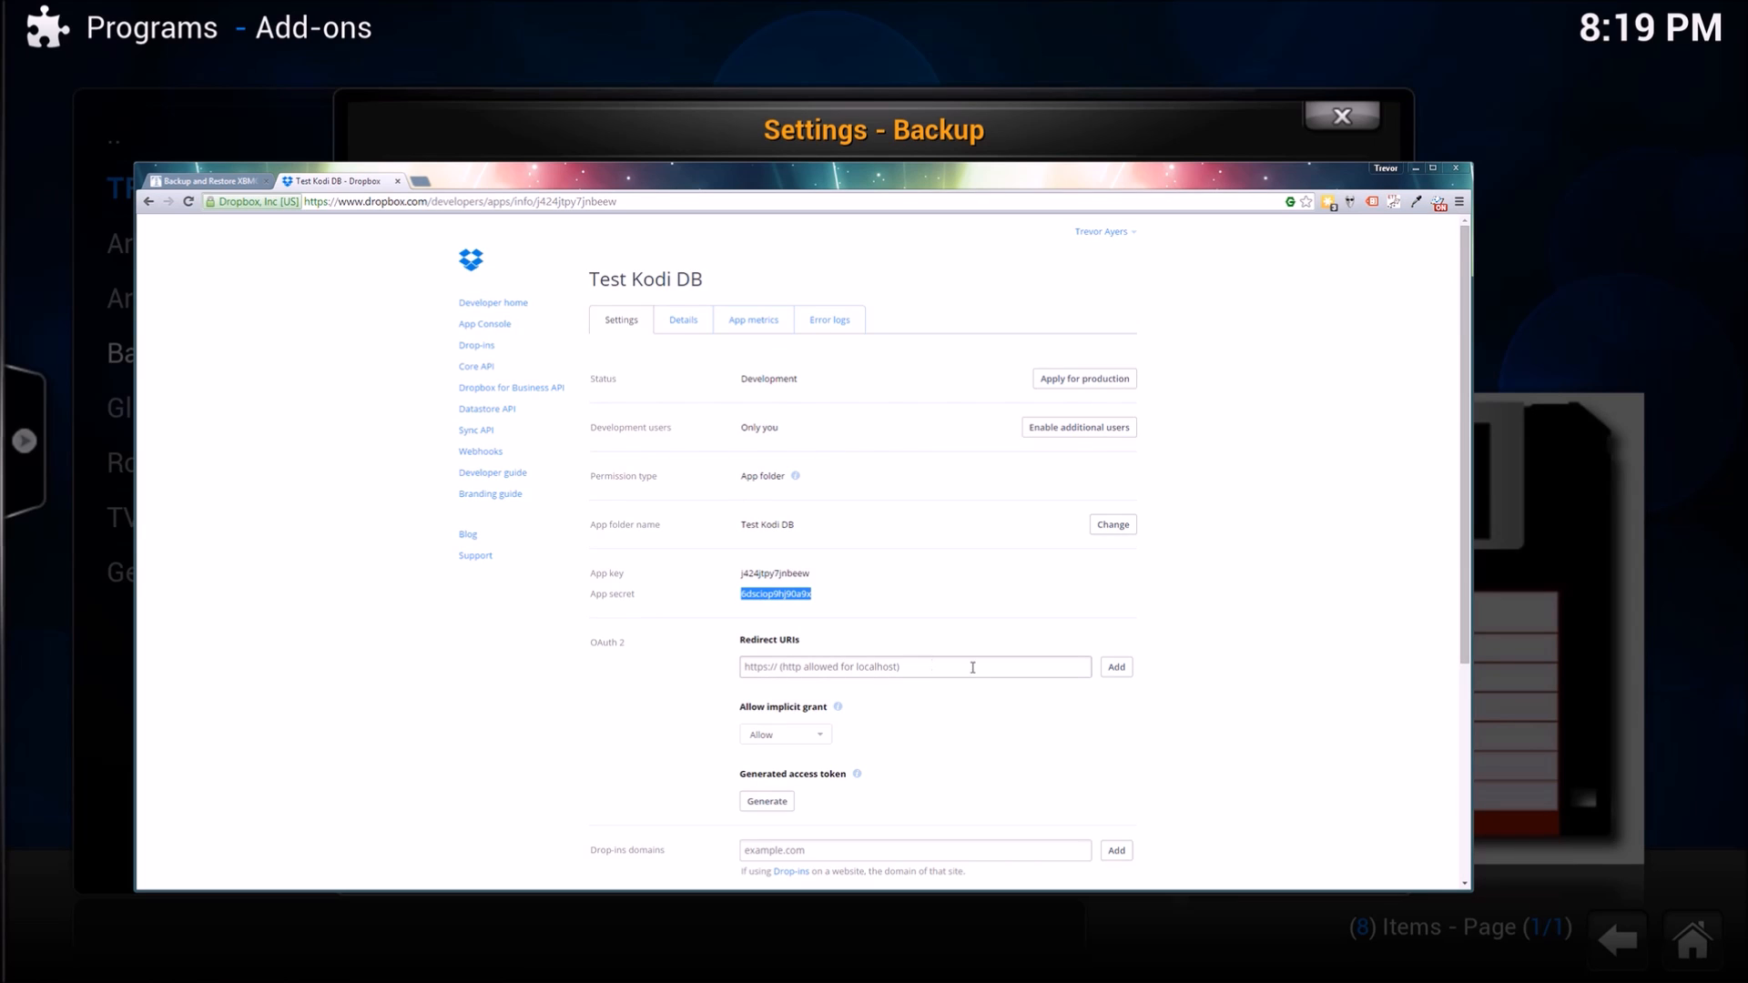
pyautogui.hotkey('alt', 'Tab')
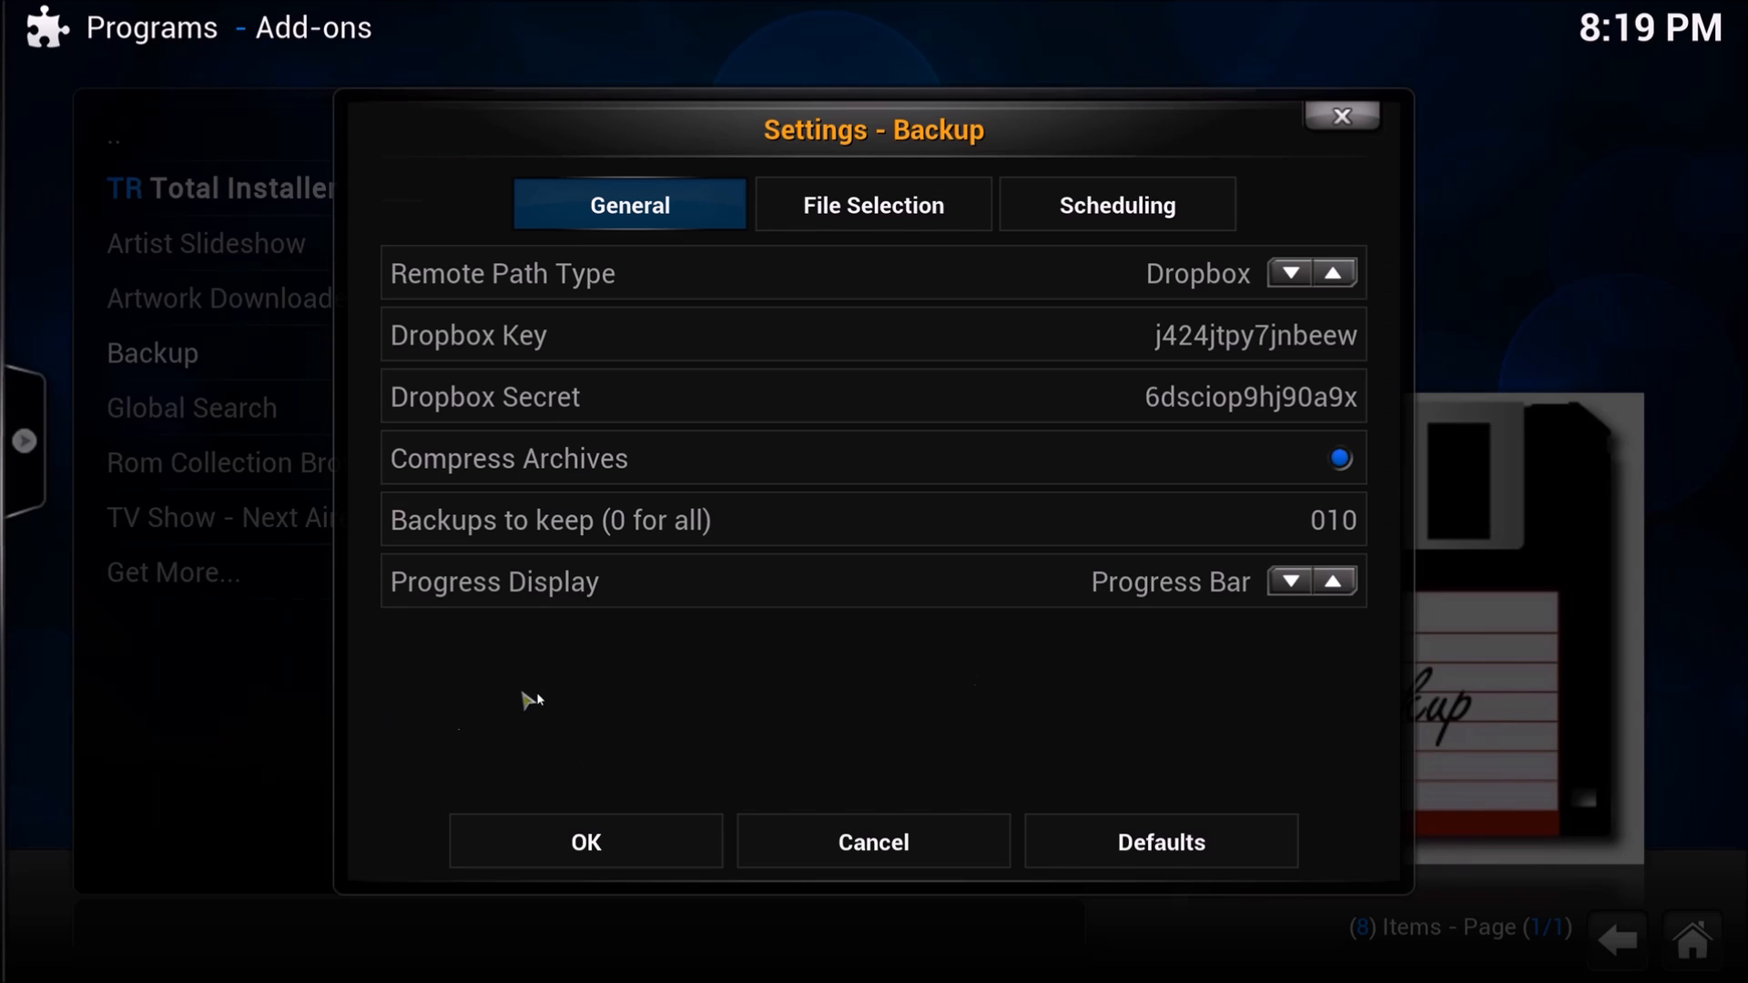
pyautogui.click(626, 847)
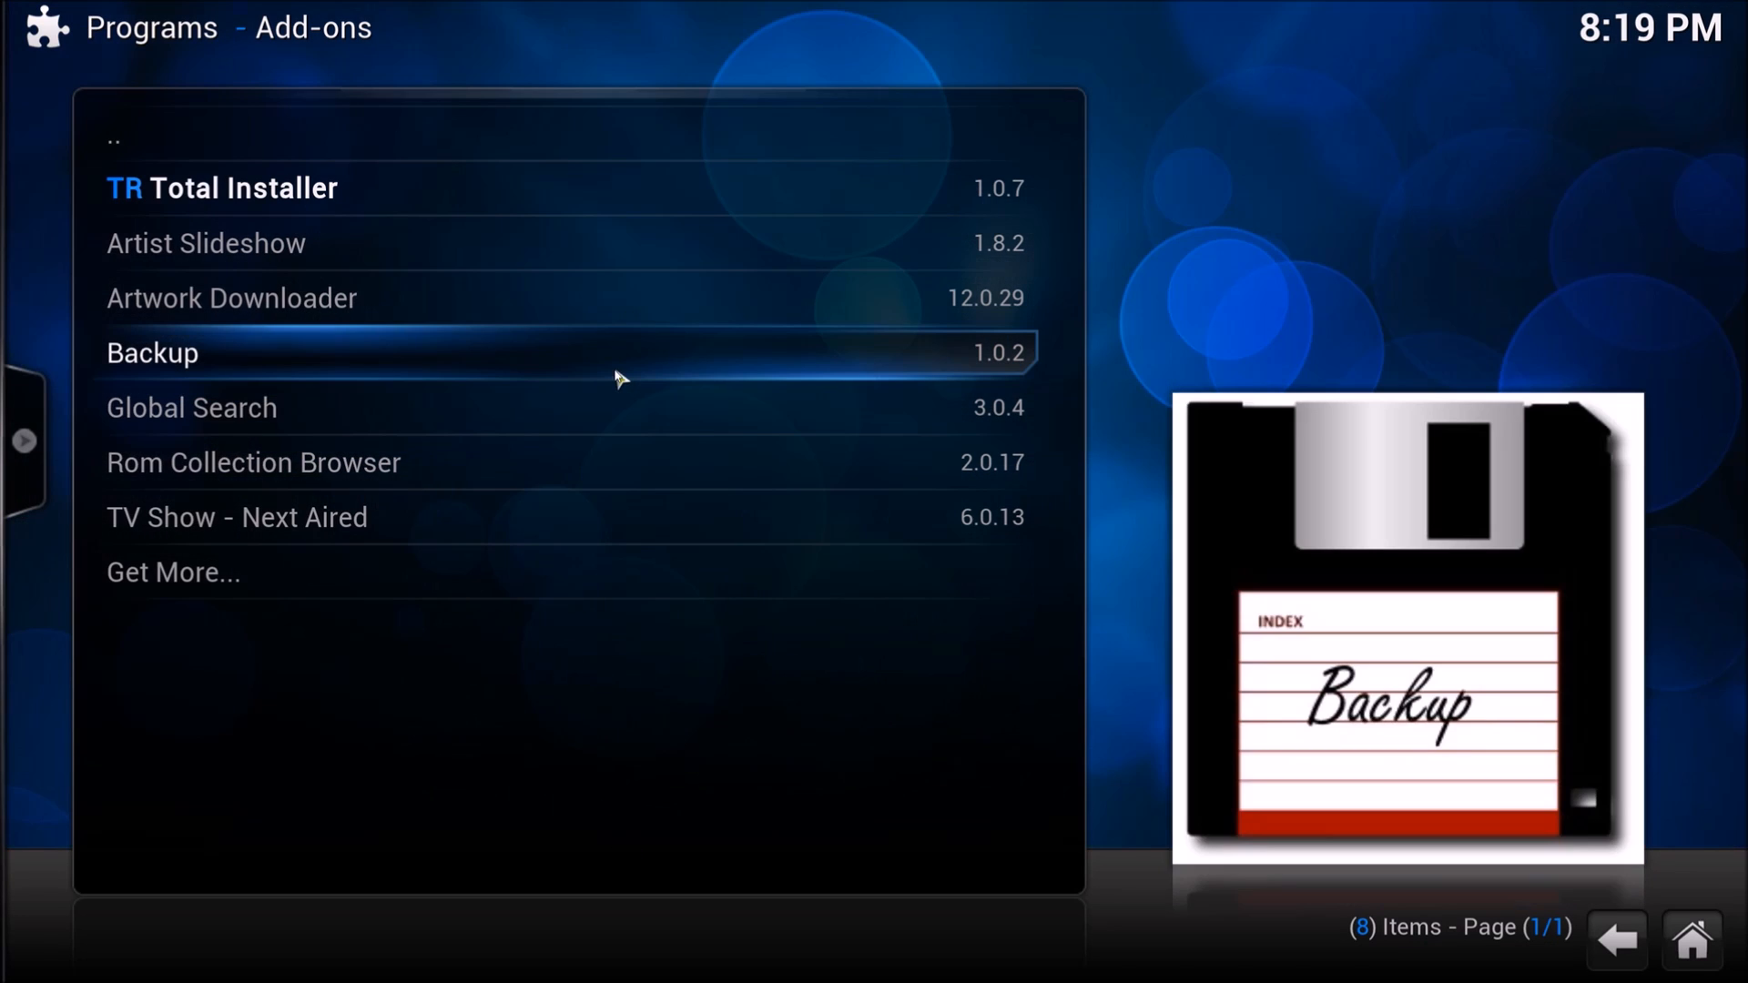
# - Launch the Backup add-on in Backup mode, then switch Kodi from fullscreen to windowed
pyautogui.click(737, 360)
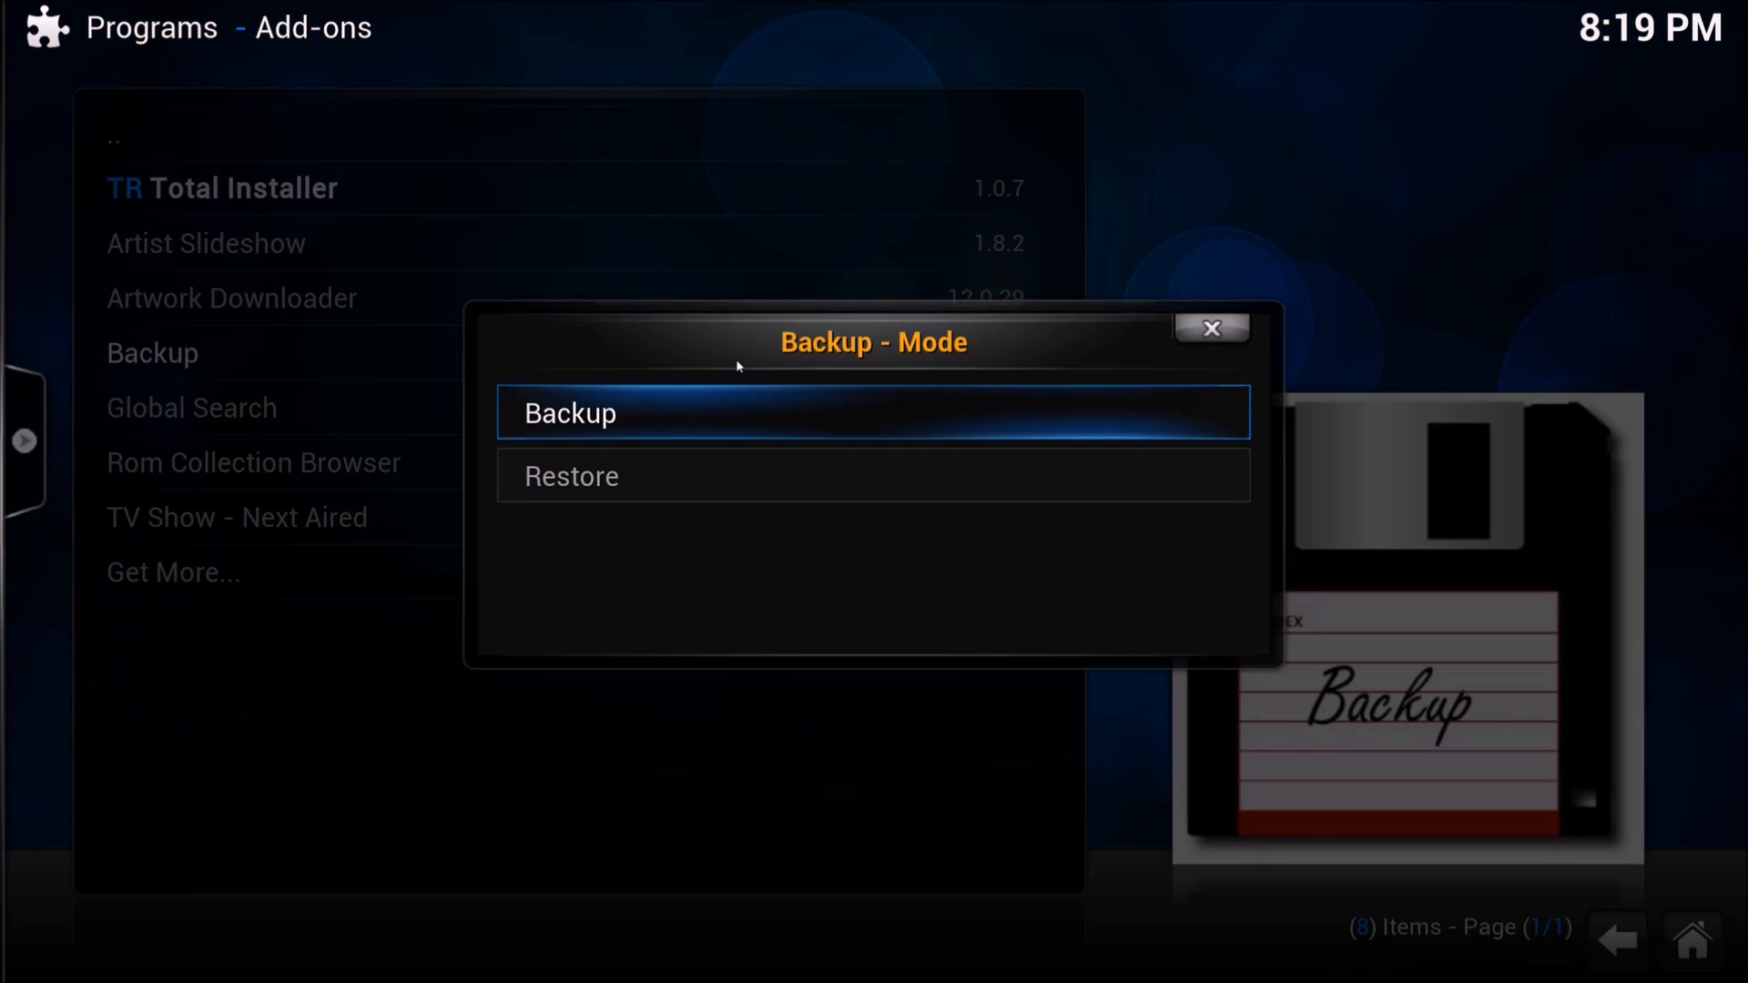
pyautogui.press('Down')
pyautogui.press('Up')
pyautogui.press('Return')
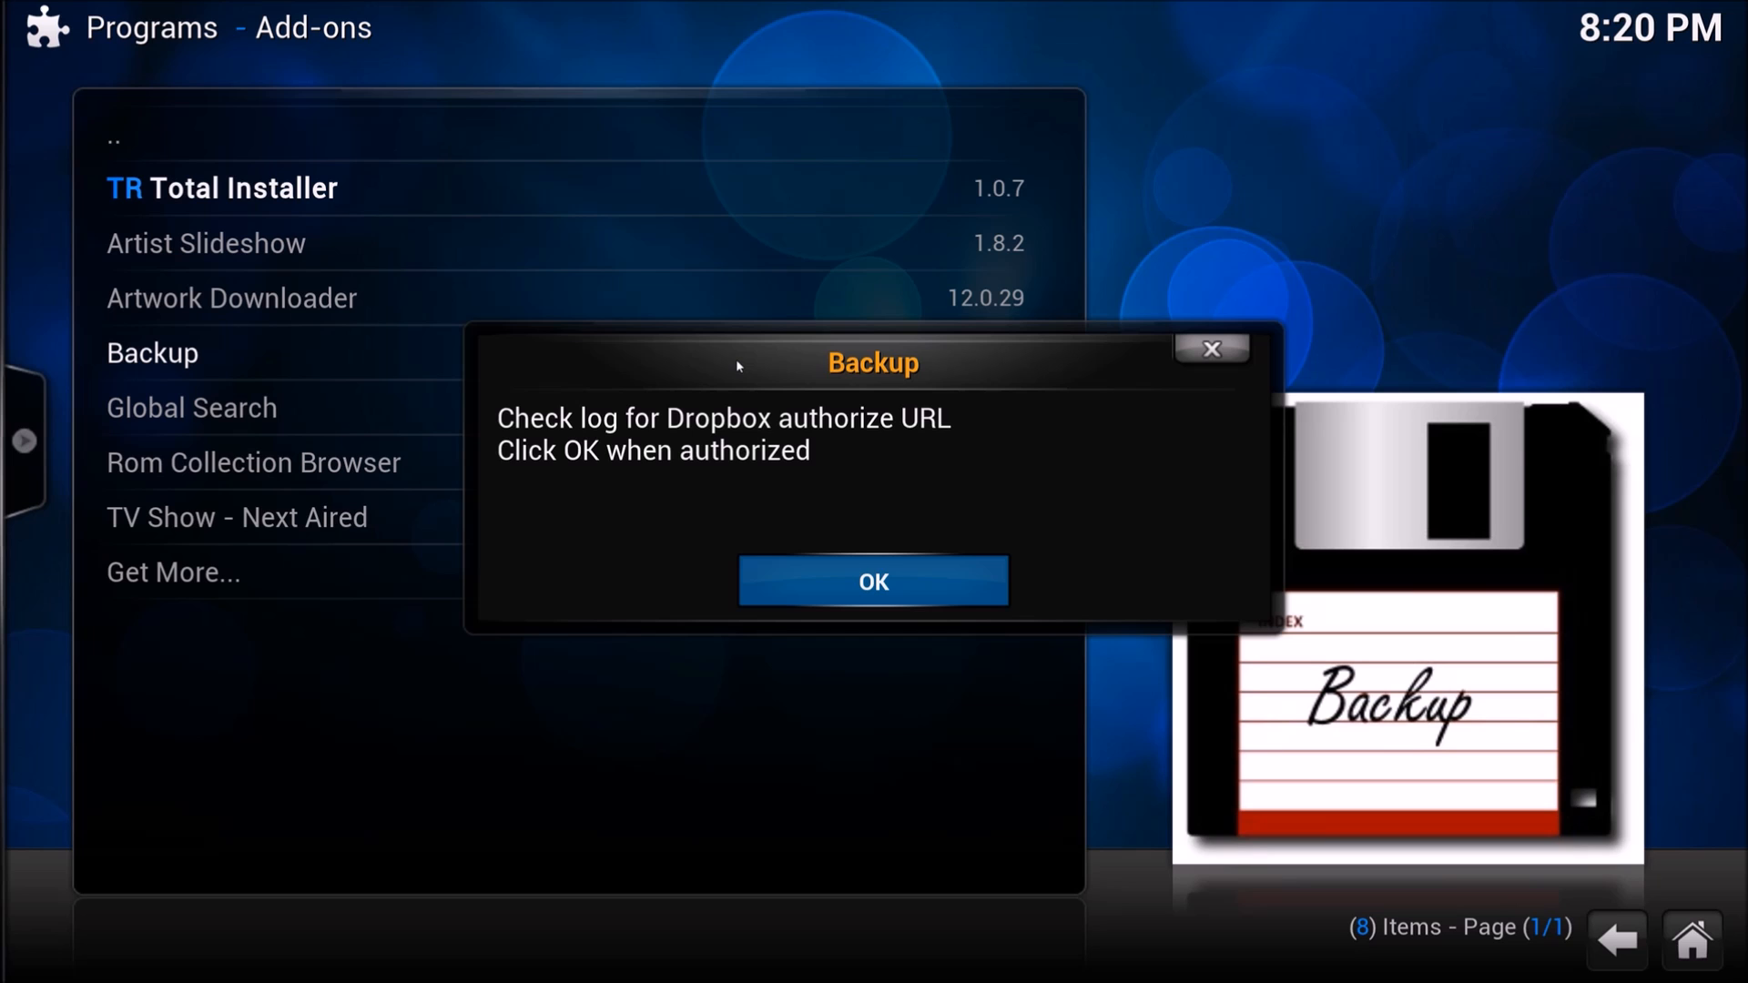
pyautogui.press('\\')
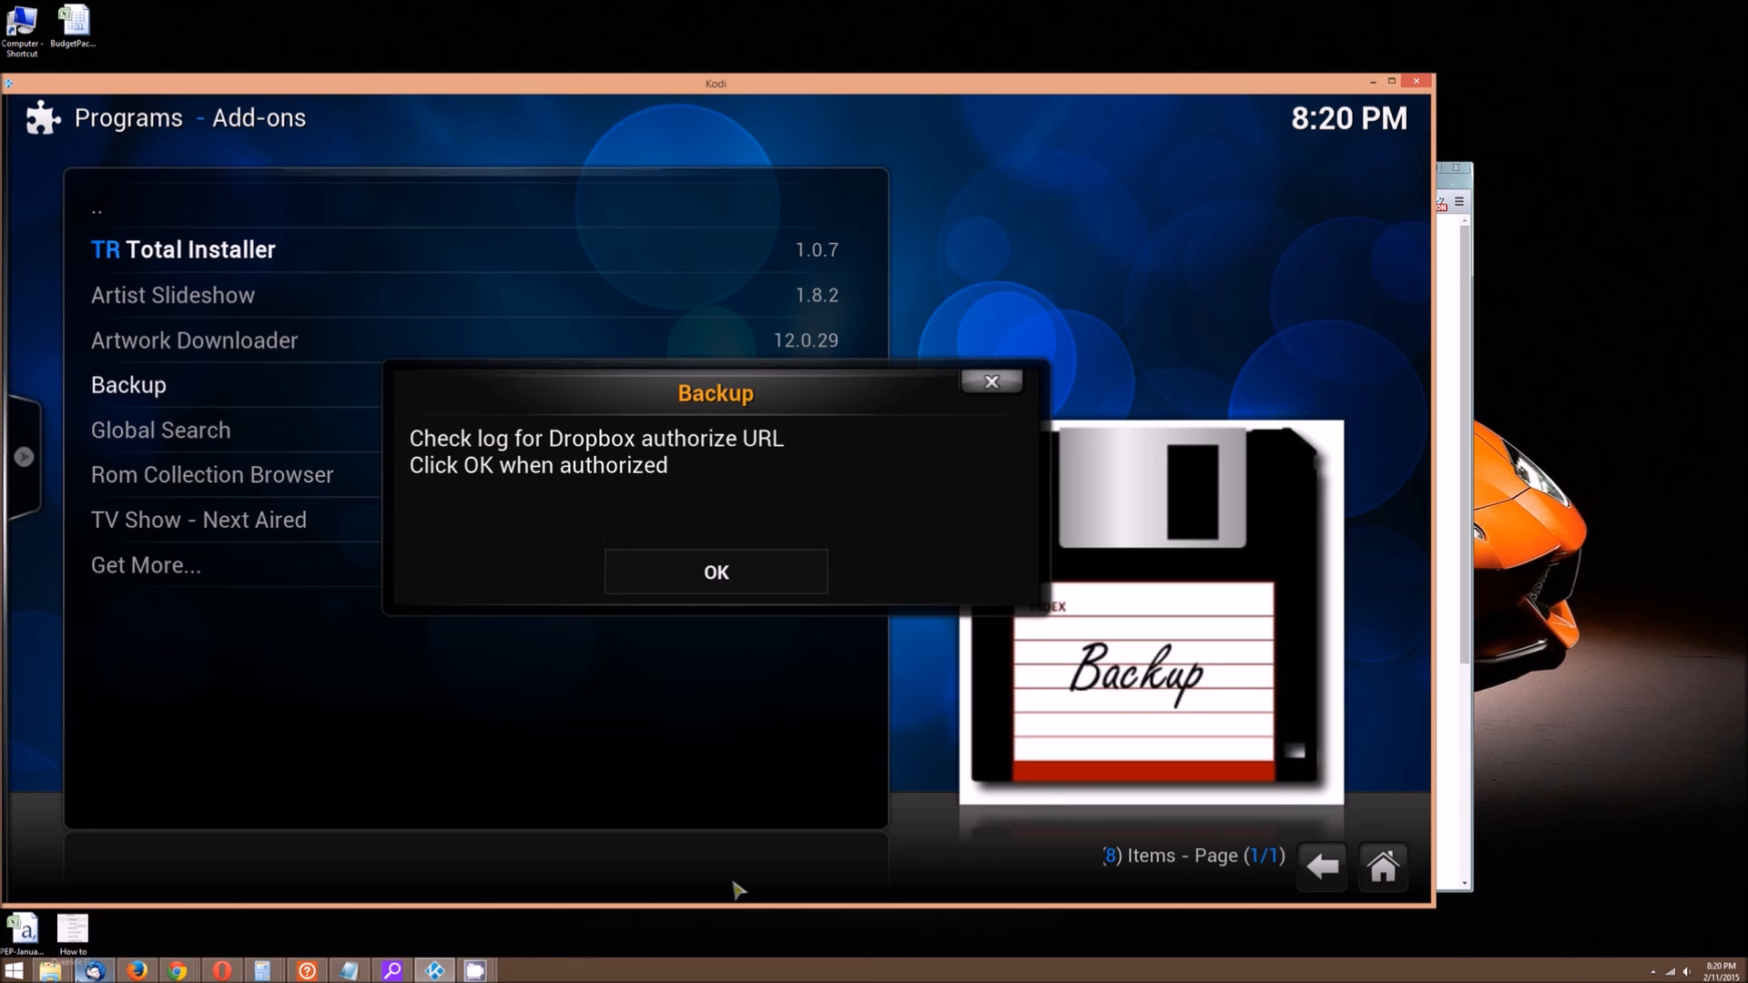
# - Bring up a File Explorer window at This PC, centre it, and enter the Windows (C:) drive
pyautogui.rightClick(52, 970)
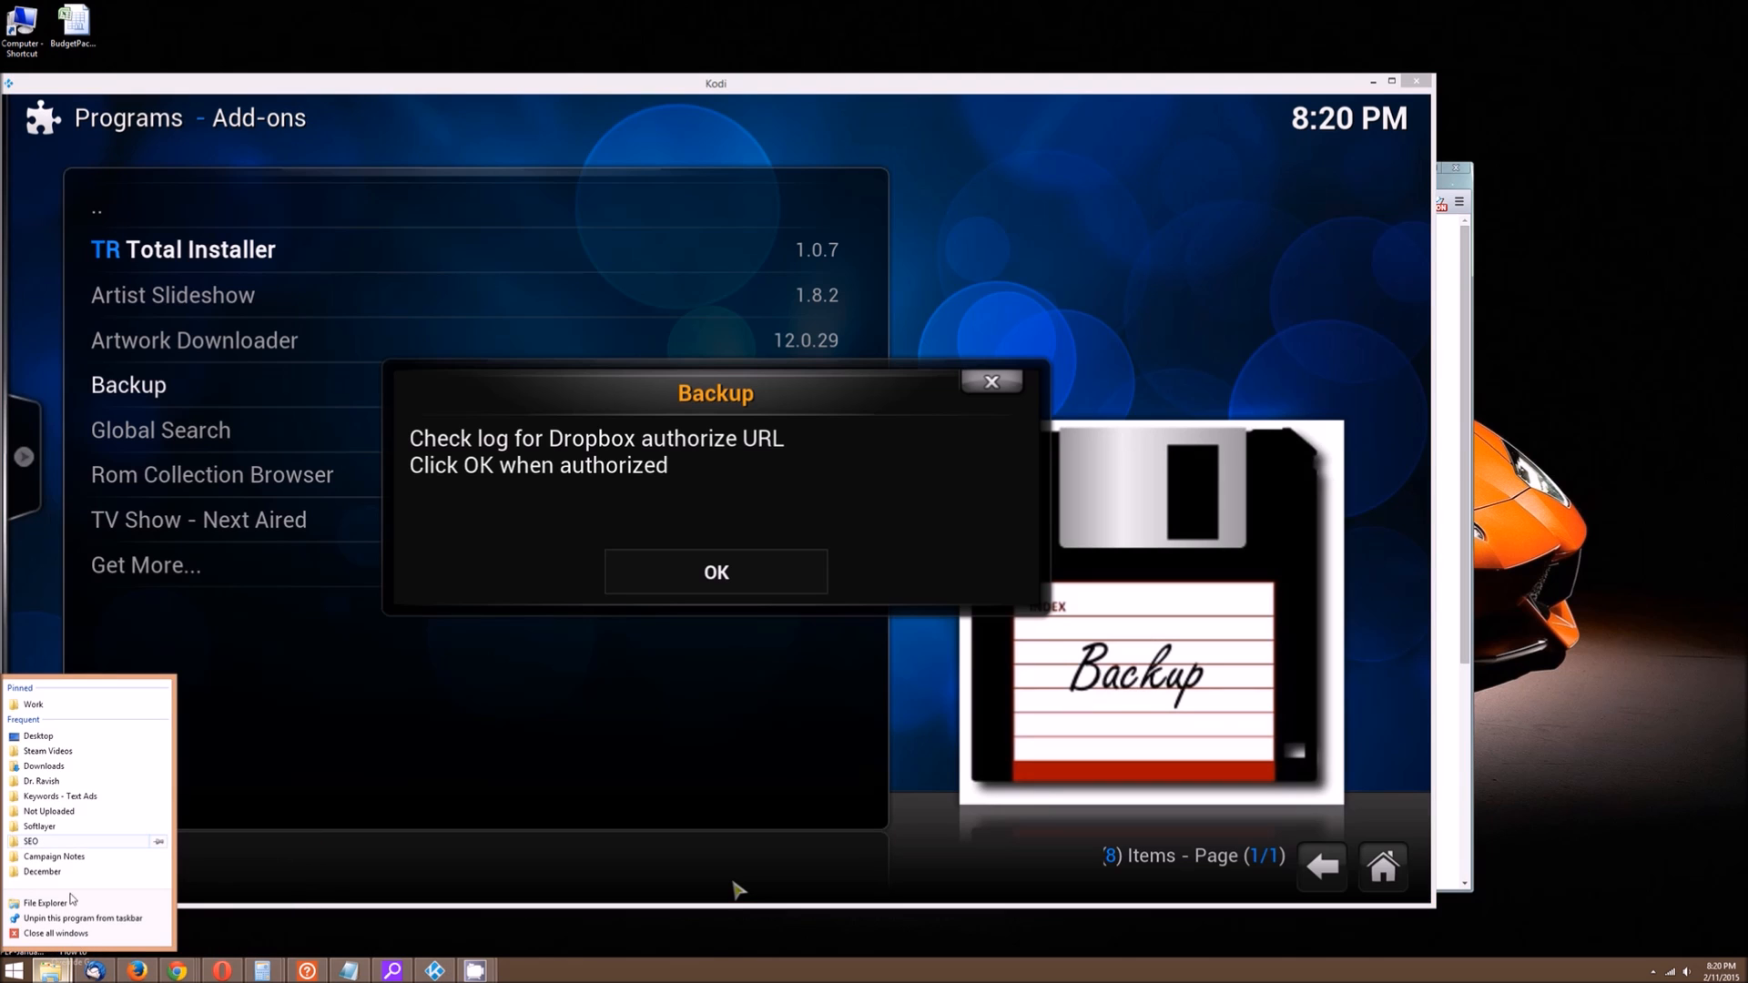
pyautogui.press('Escape')
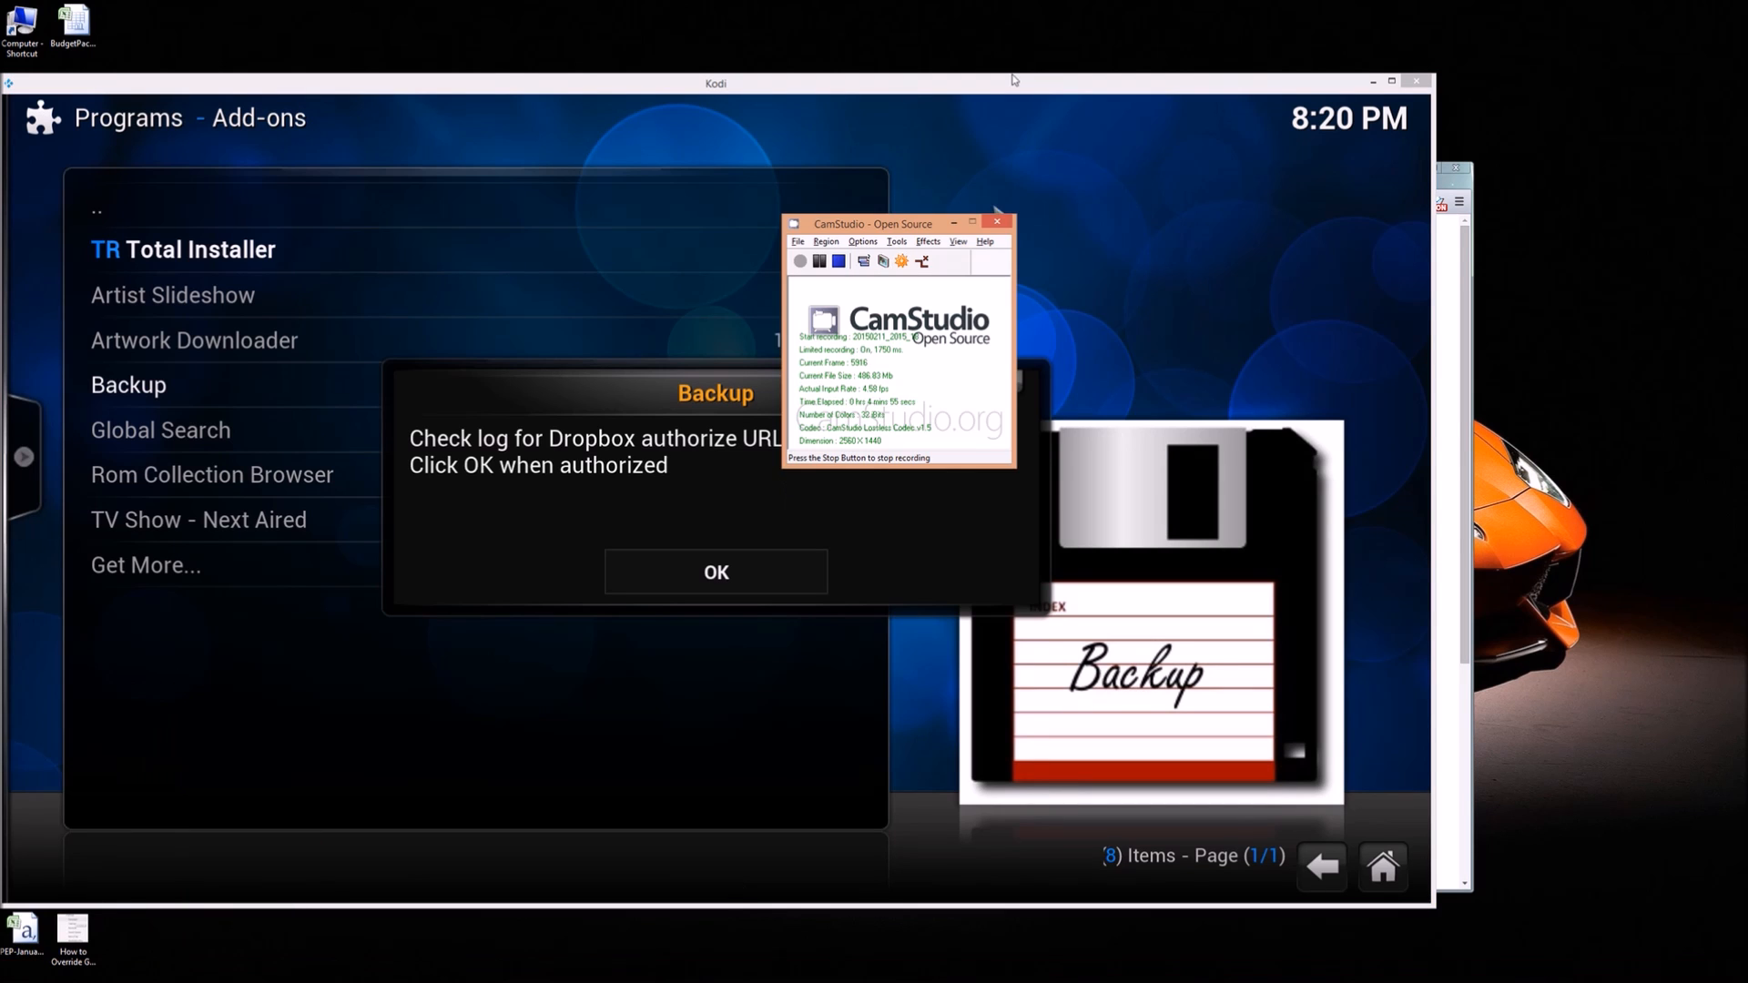
pyautogui.click(138, 971)
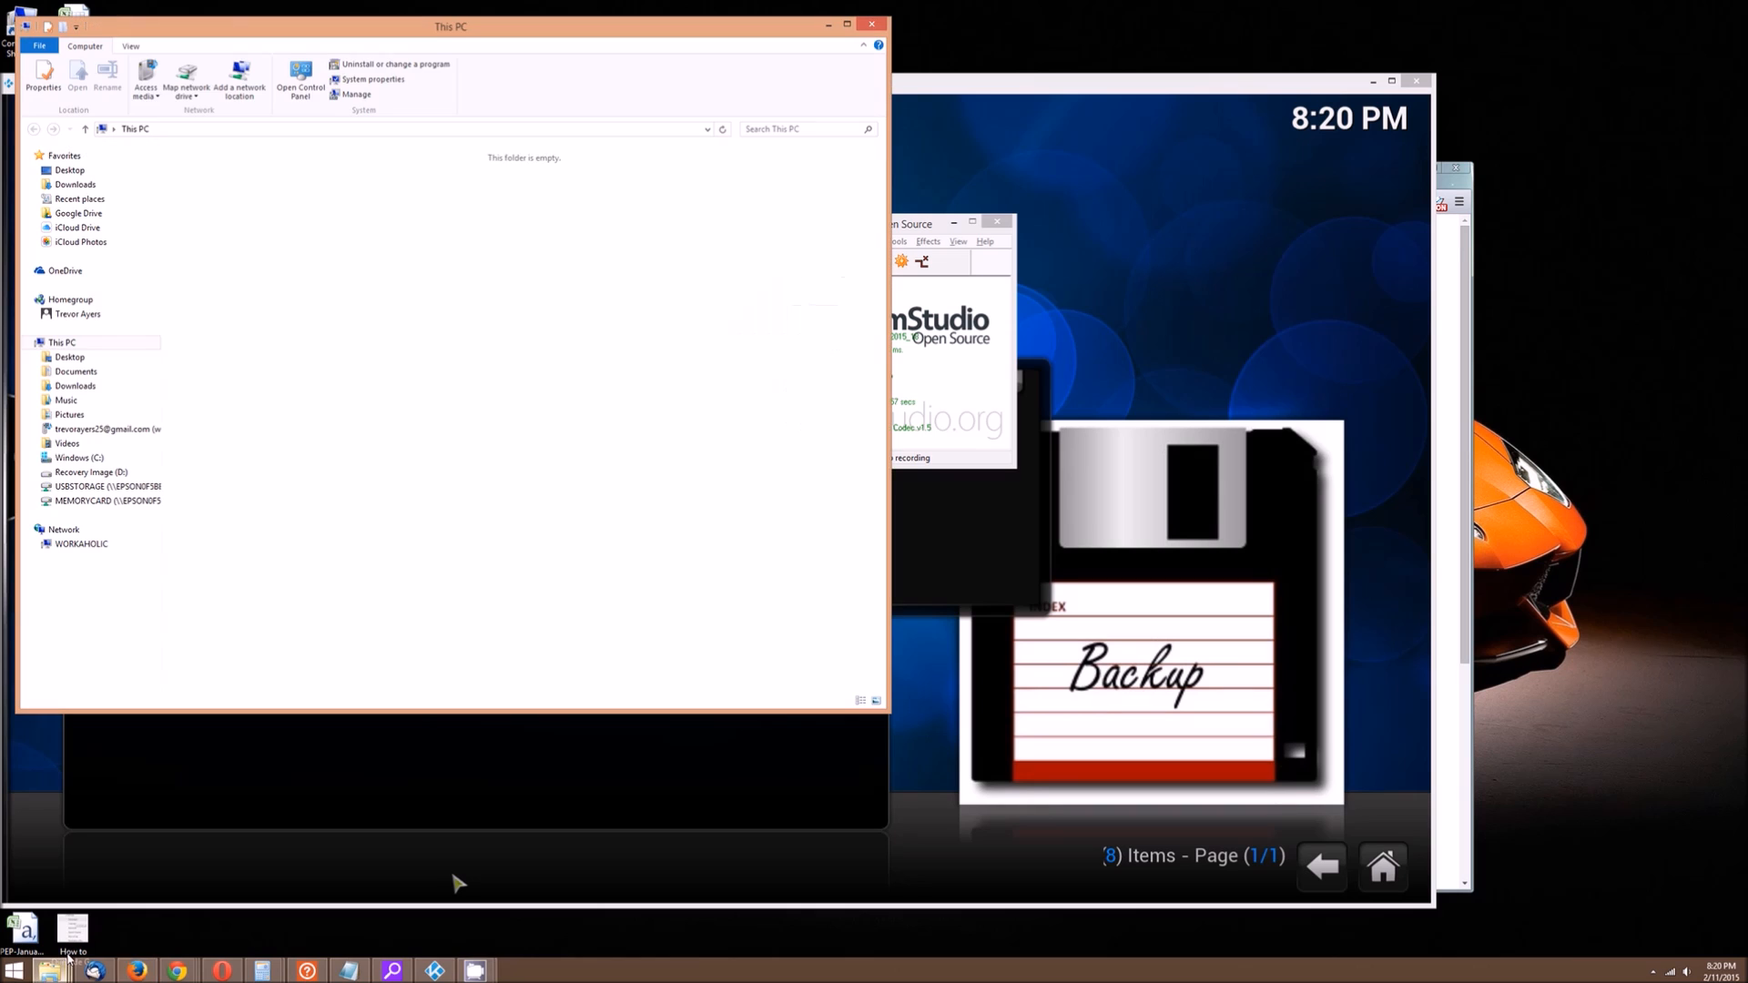
pyautogui.moveTo(622, 27); pyautogui.dragTo(922, 108)
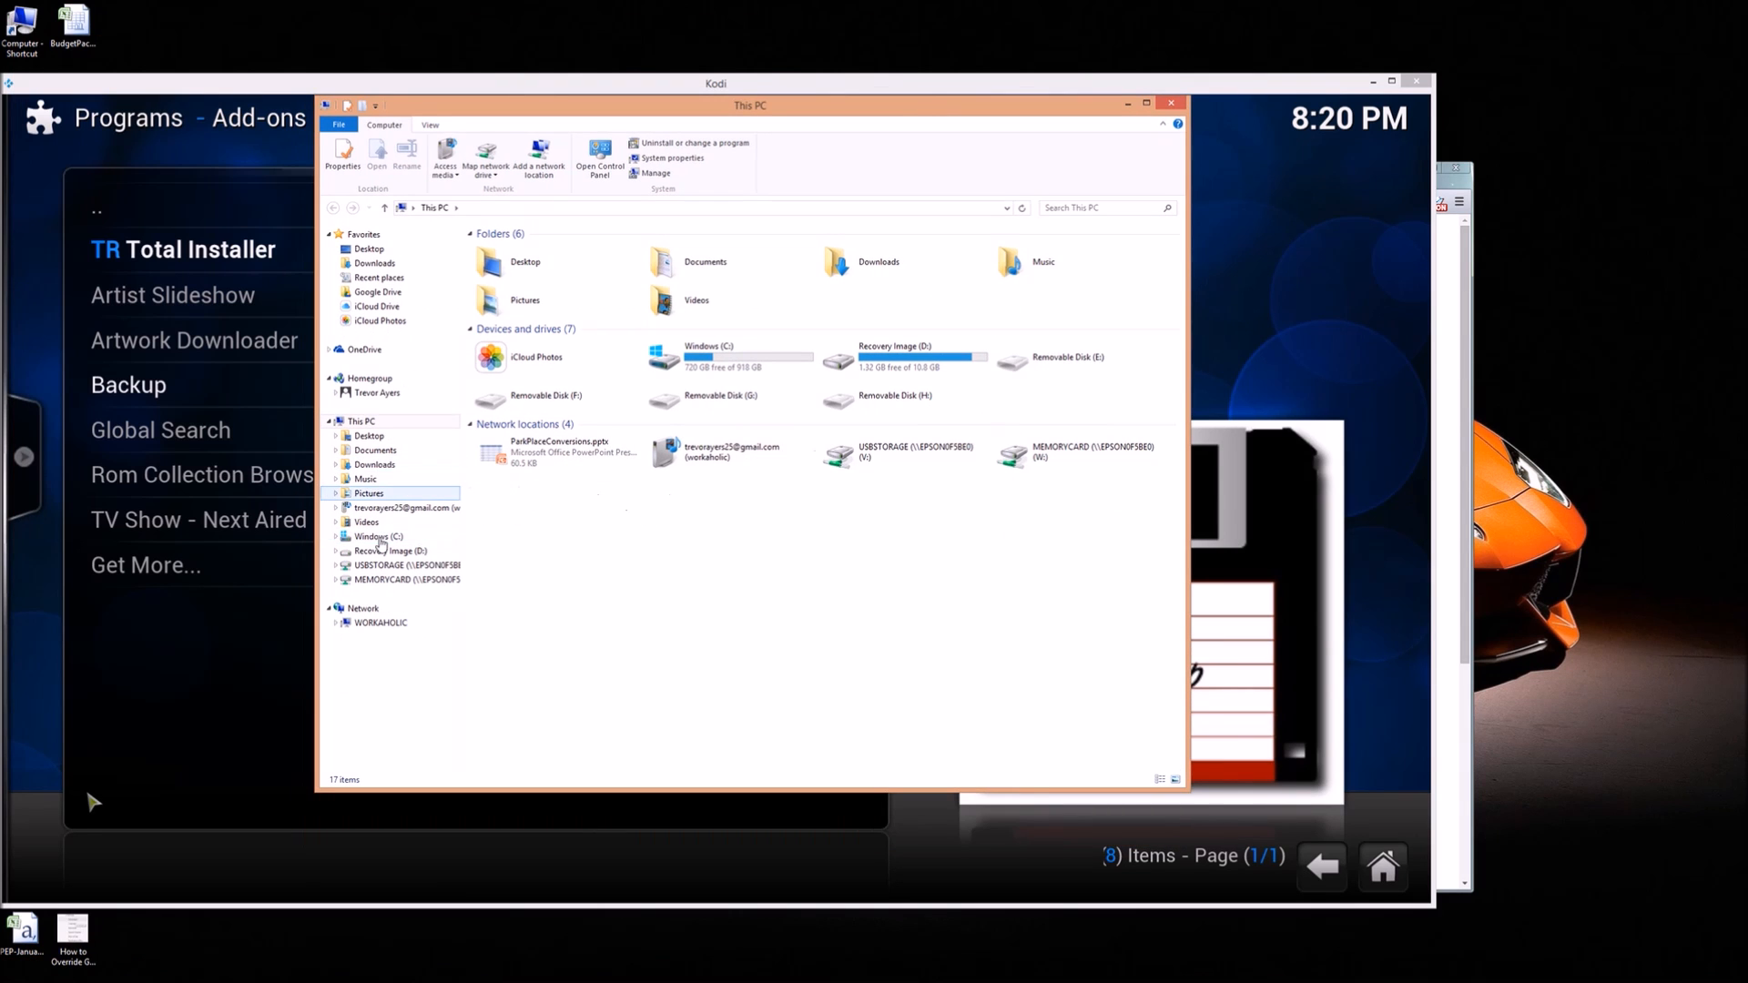
pyautogui.click(378, 537)
pyautogui.doubleClick(382, 540)
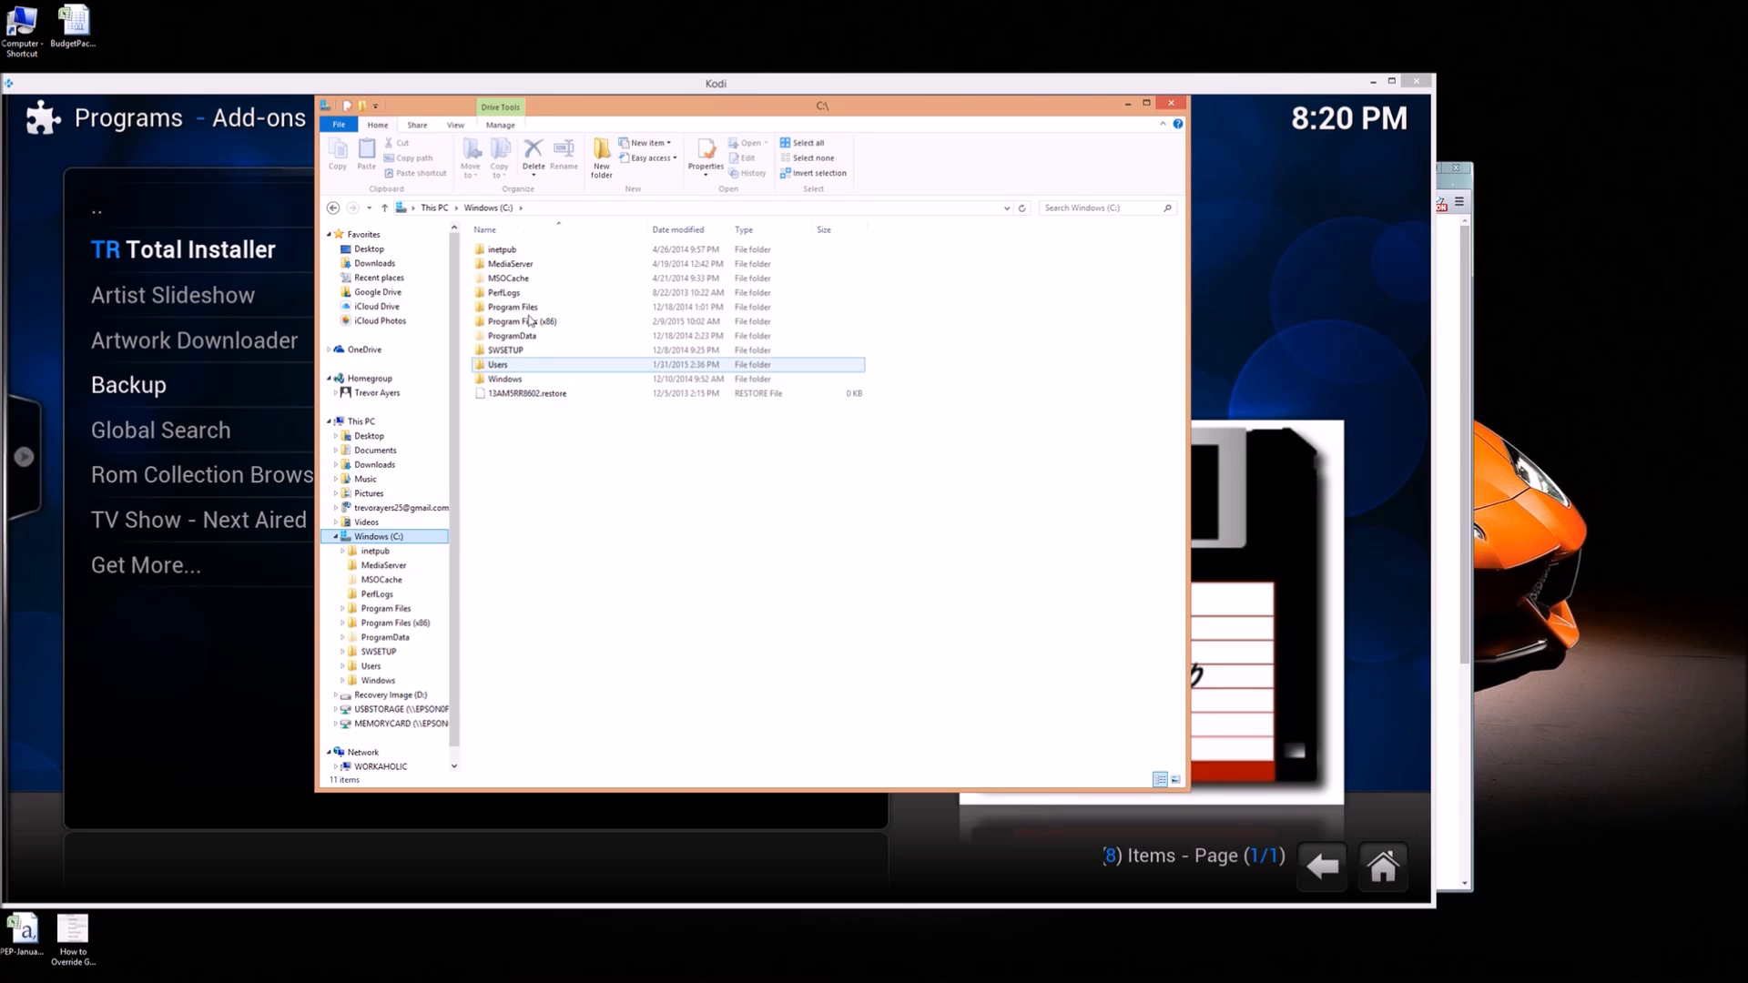
# - Navigate through Users, the user folder, AppData and Roaming into the Kodi data folder
pyautogui.doubleClick(498, 365)
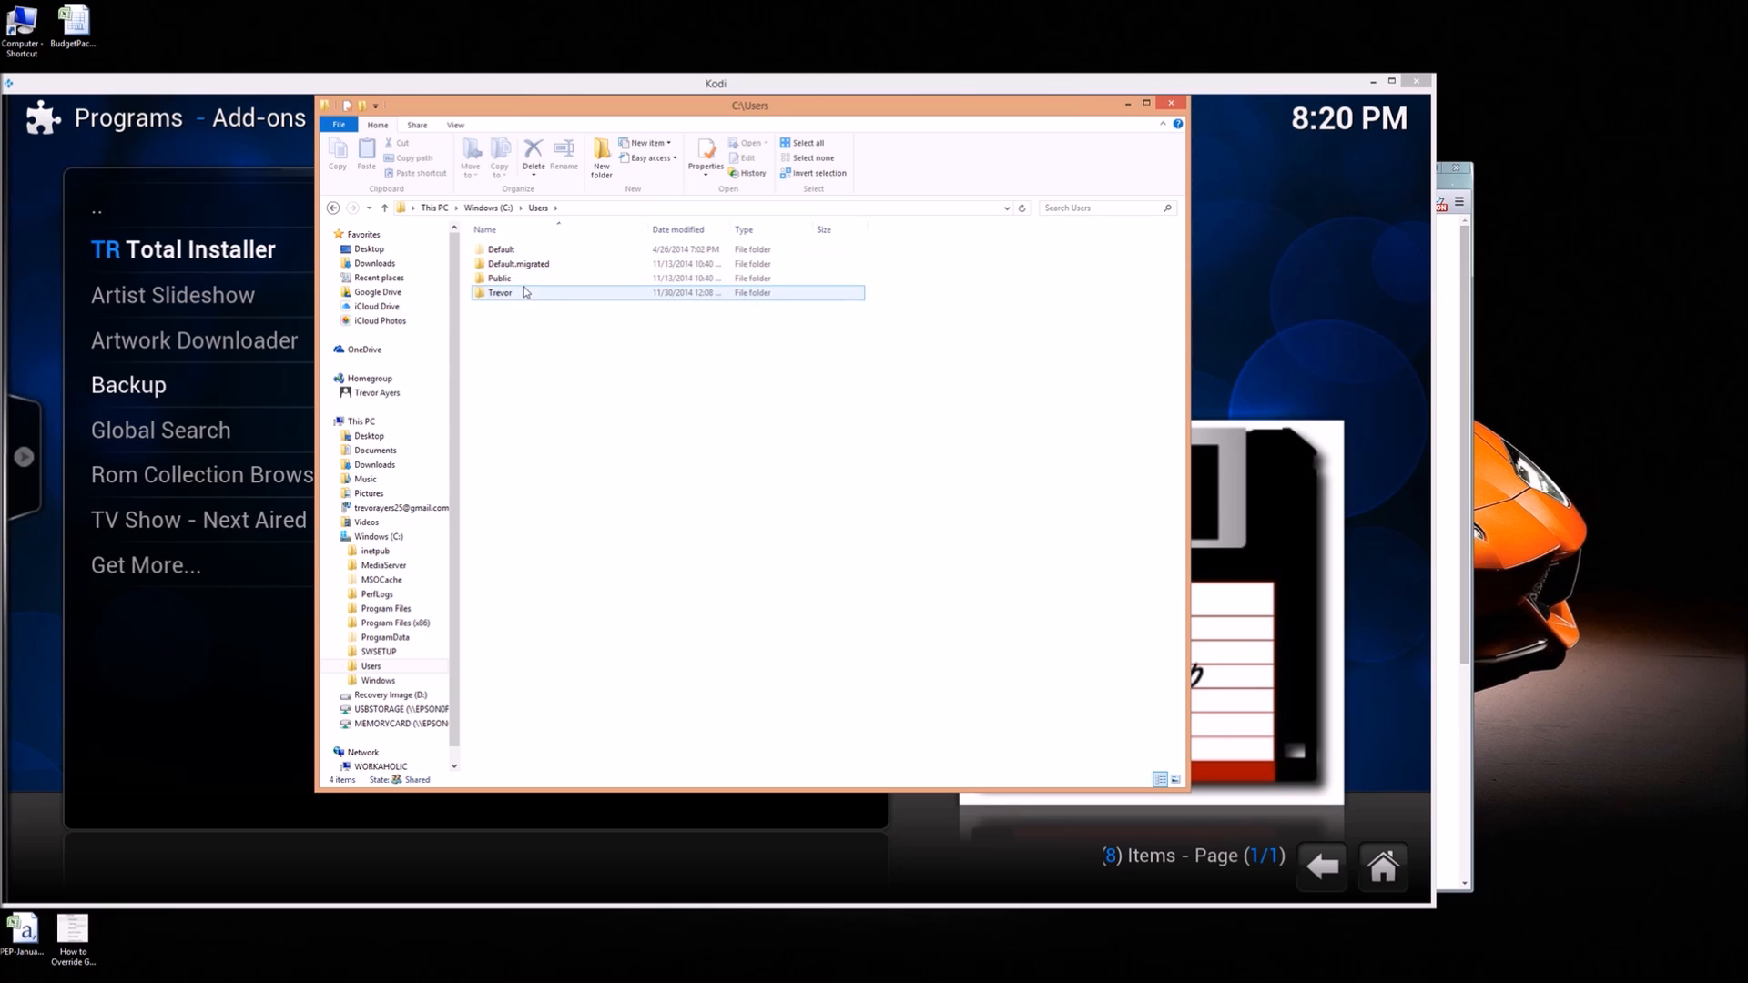
pyautogui.doubleClick(501, 293)
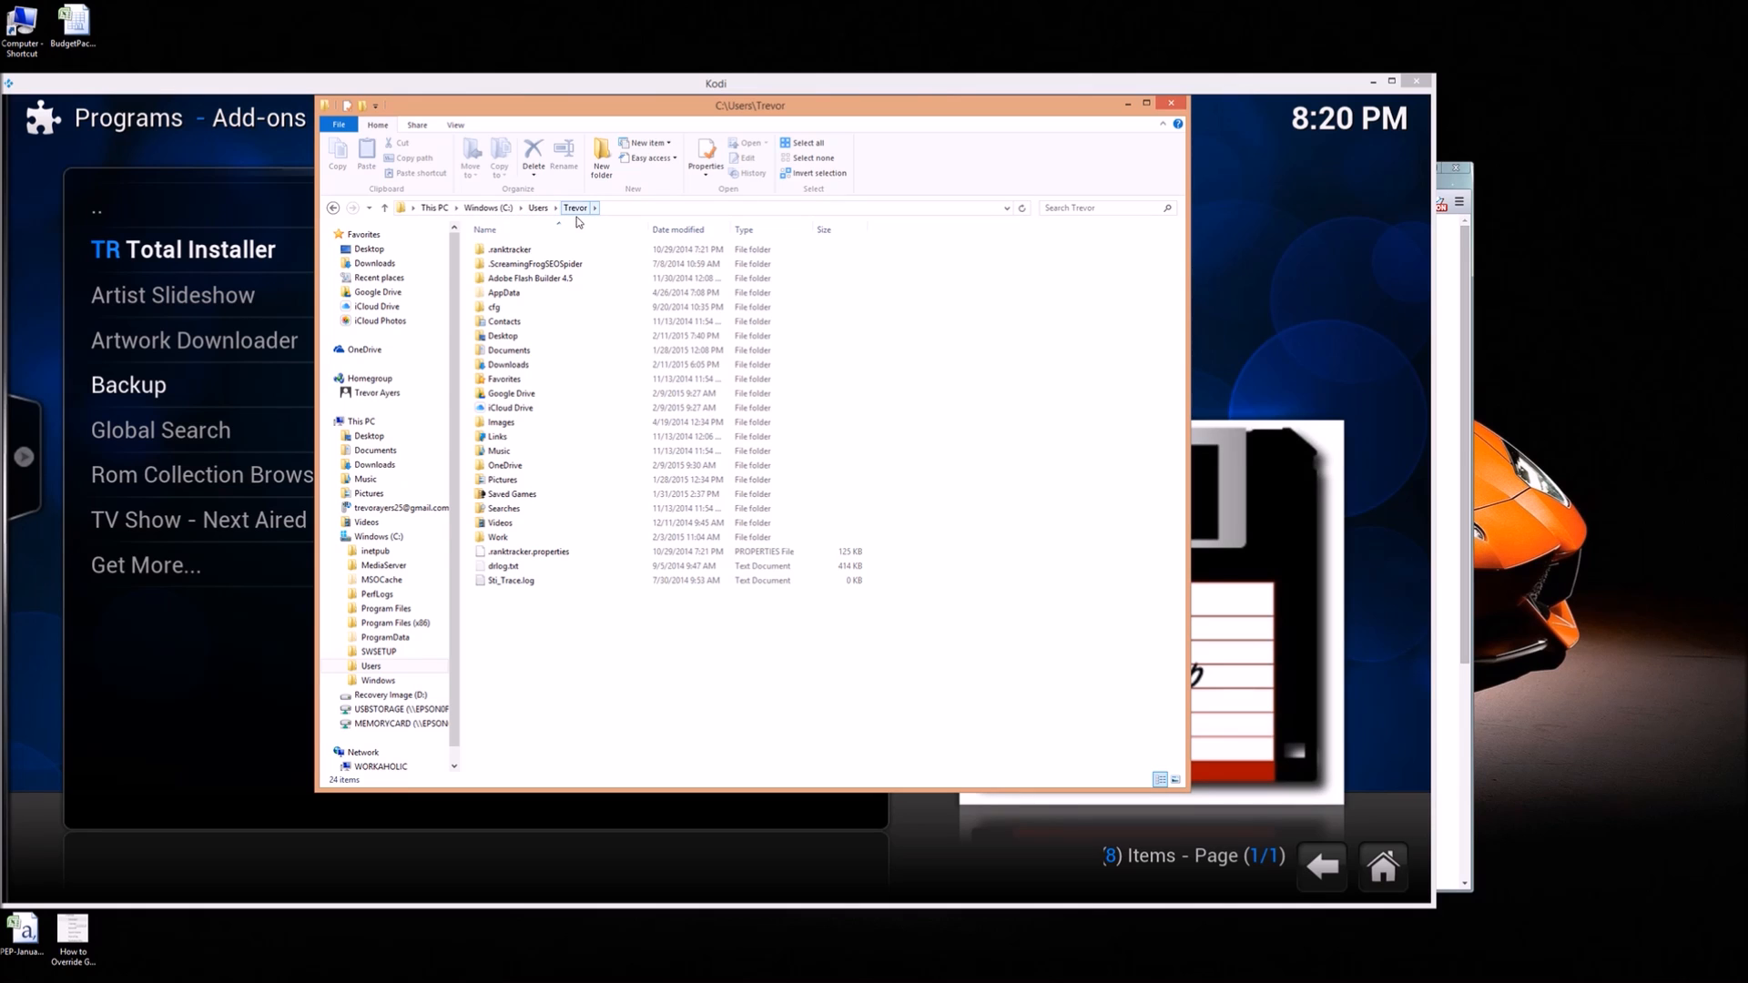
pyautogui.doubleClick(507, 292)
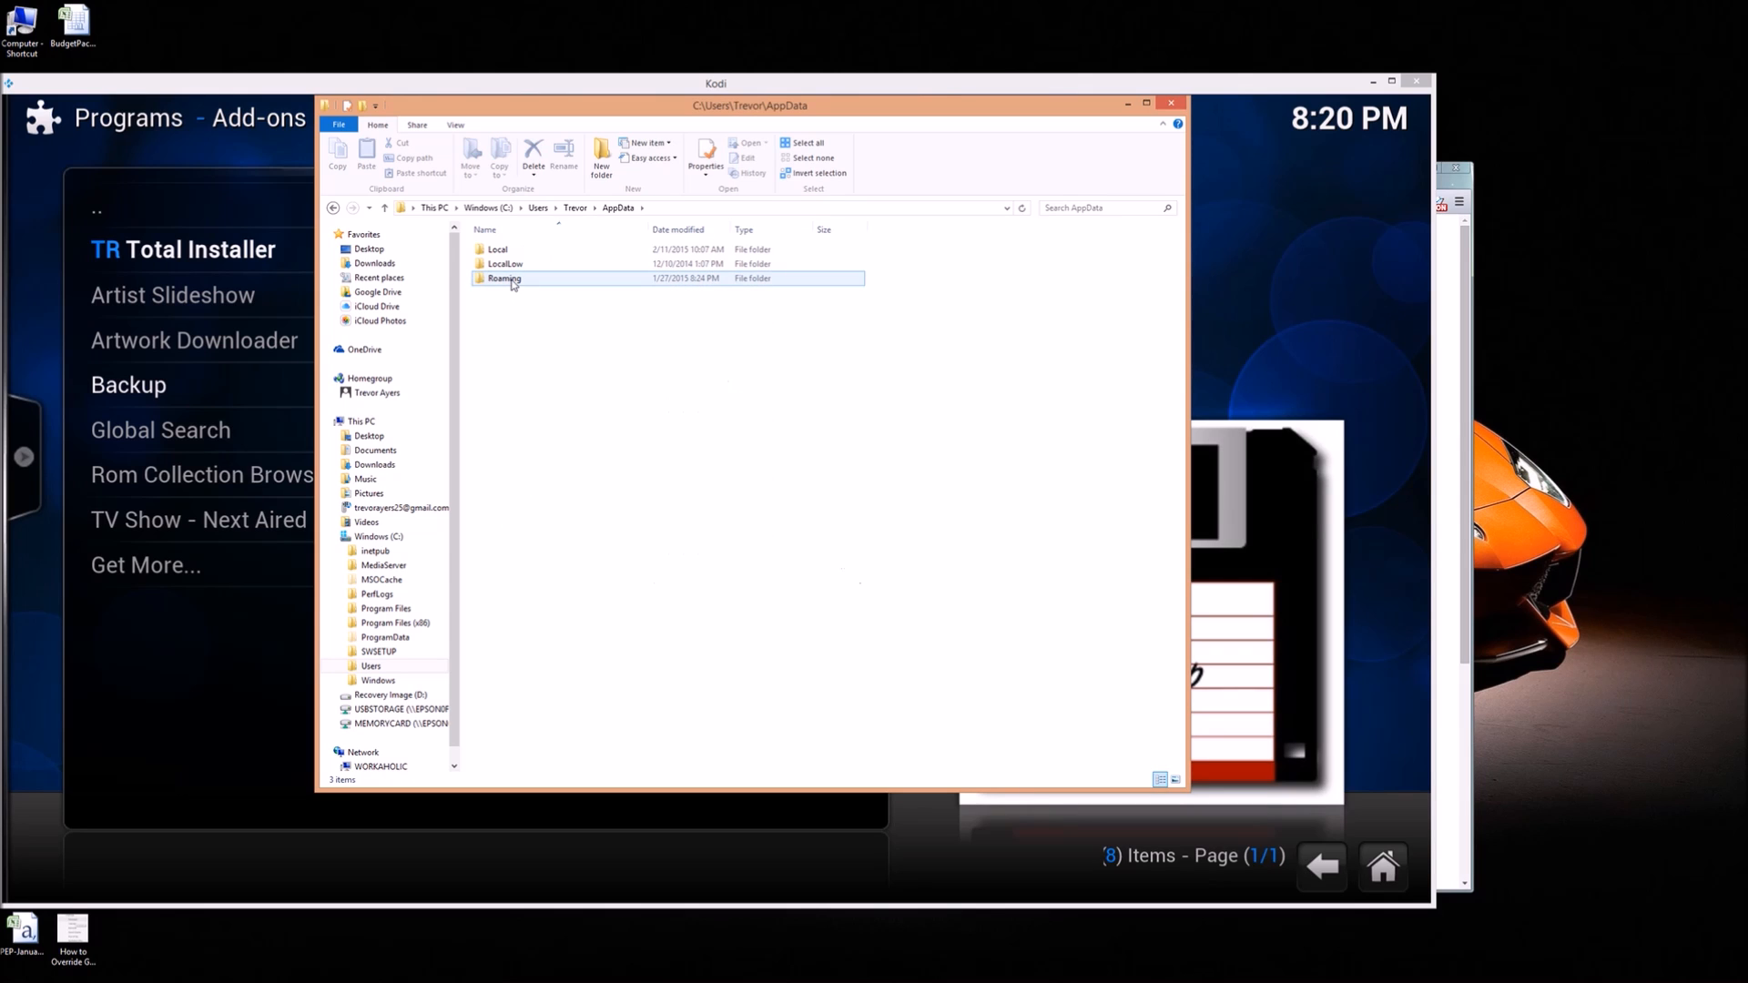
pyautogui.doubleClick(514, 280)
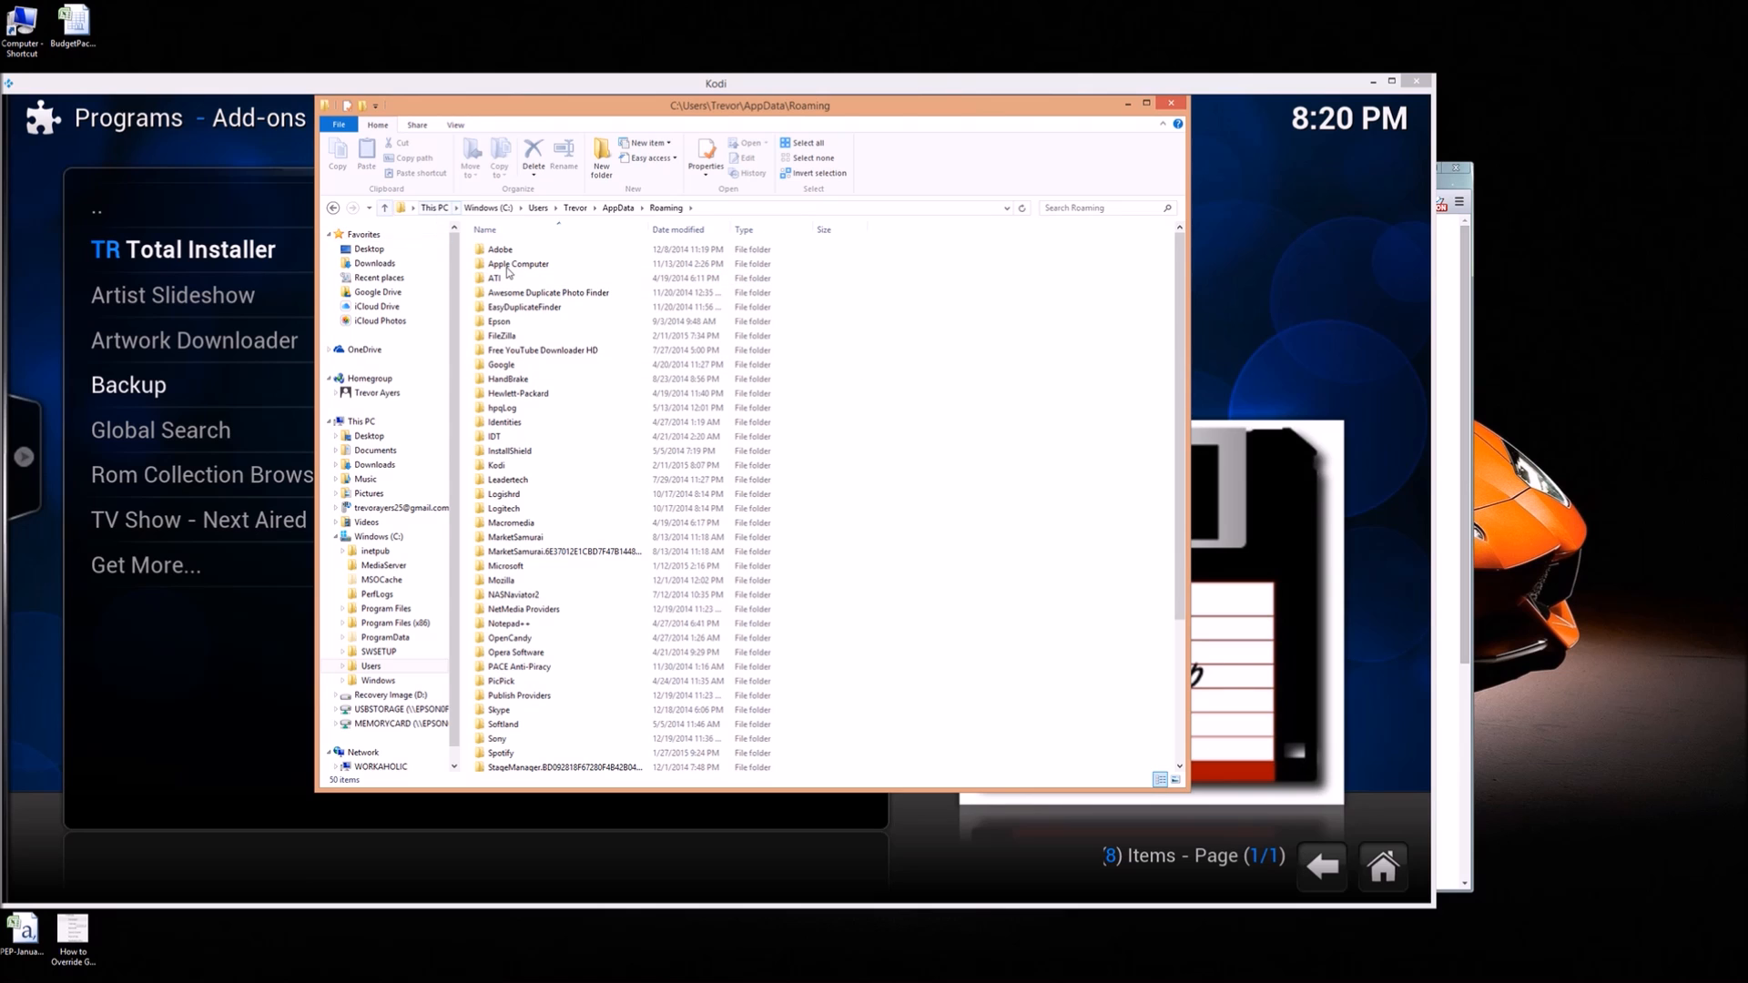
pyautogui.scroll(-1, 599, 330)
pyautogui.scroll(-4, 587, 409)
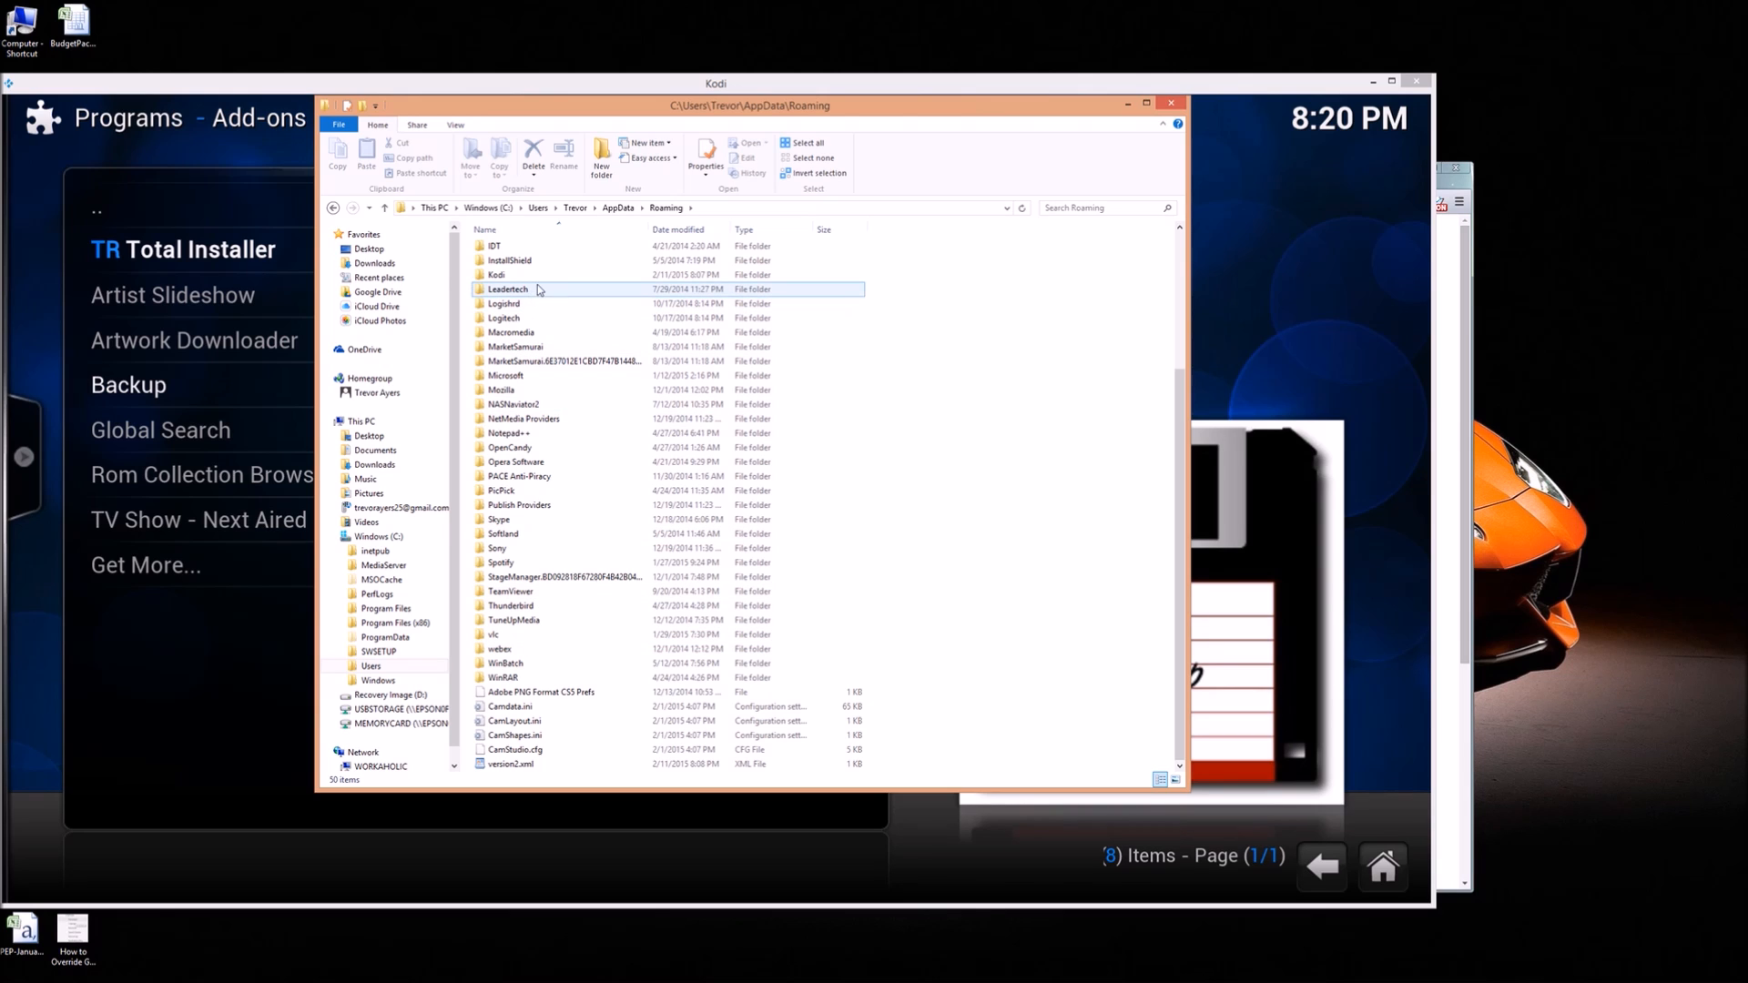
pyautogui.doubleClick(496, 275)
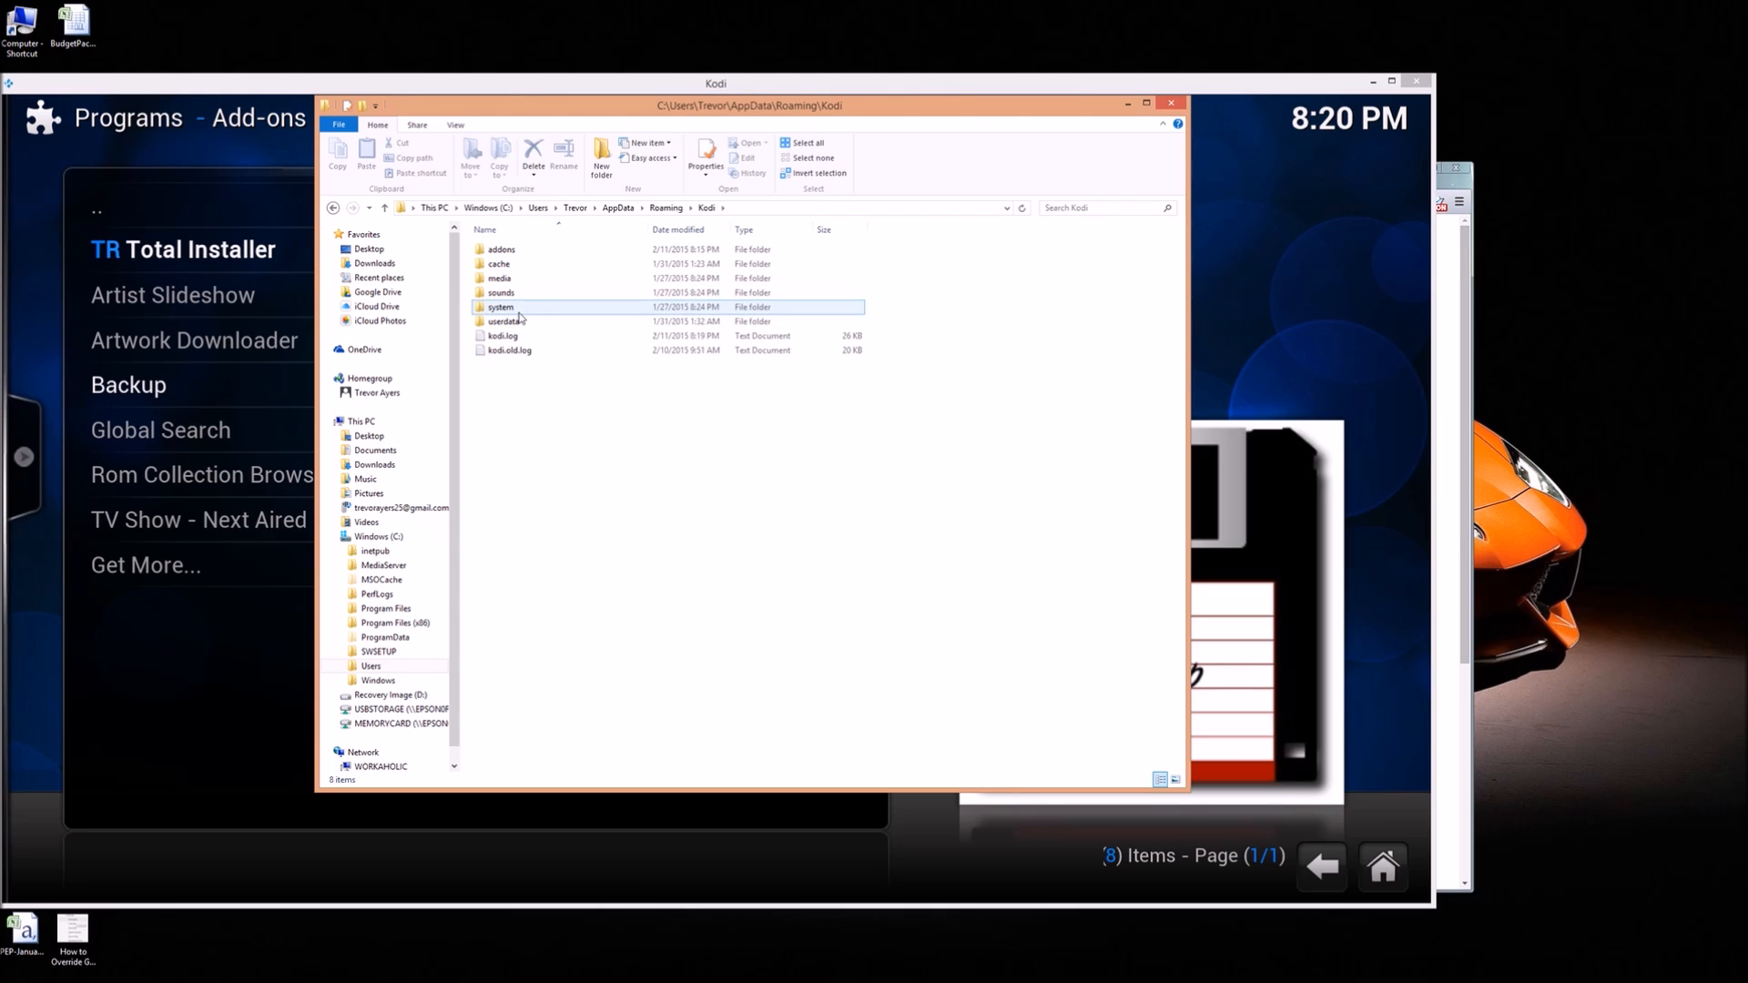
# - Select kodi.log, peek at the Backup message behind the window, and bring up the file's actions
pyautogui.click(516, 340)
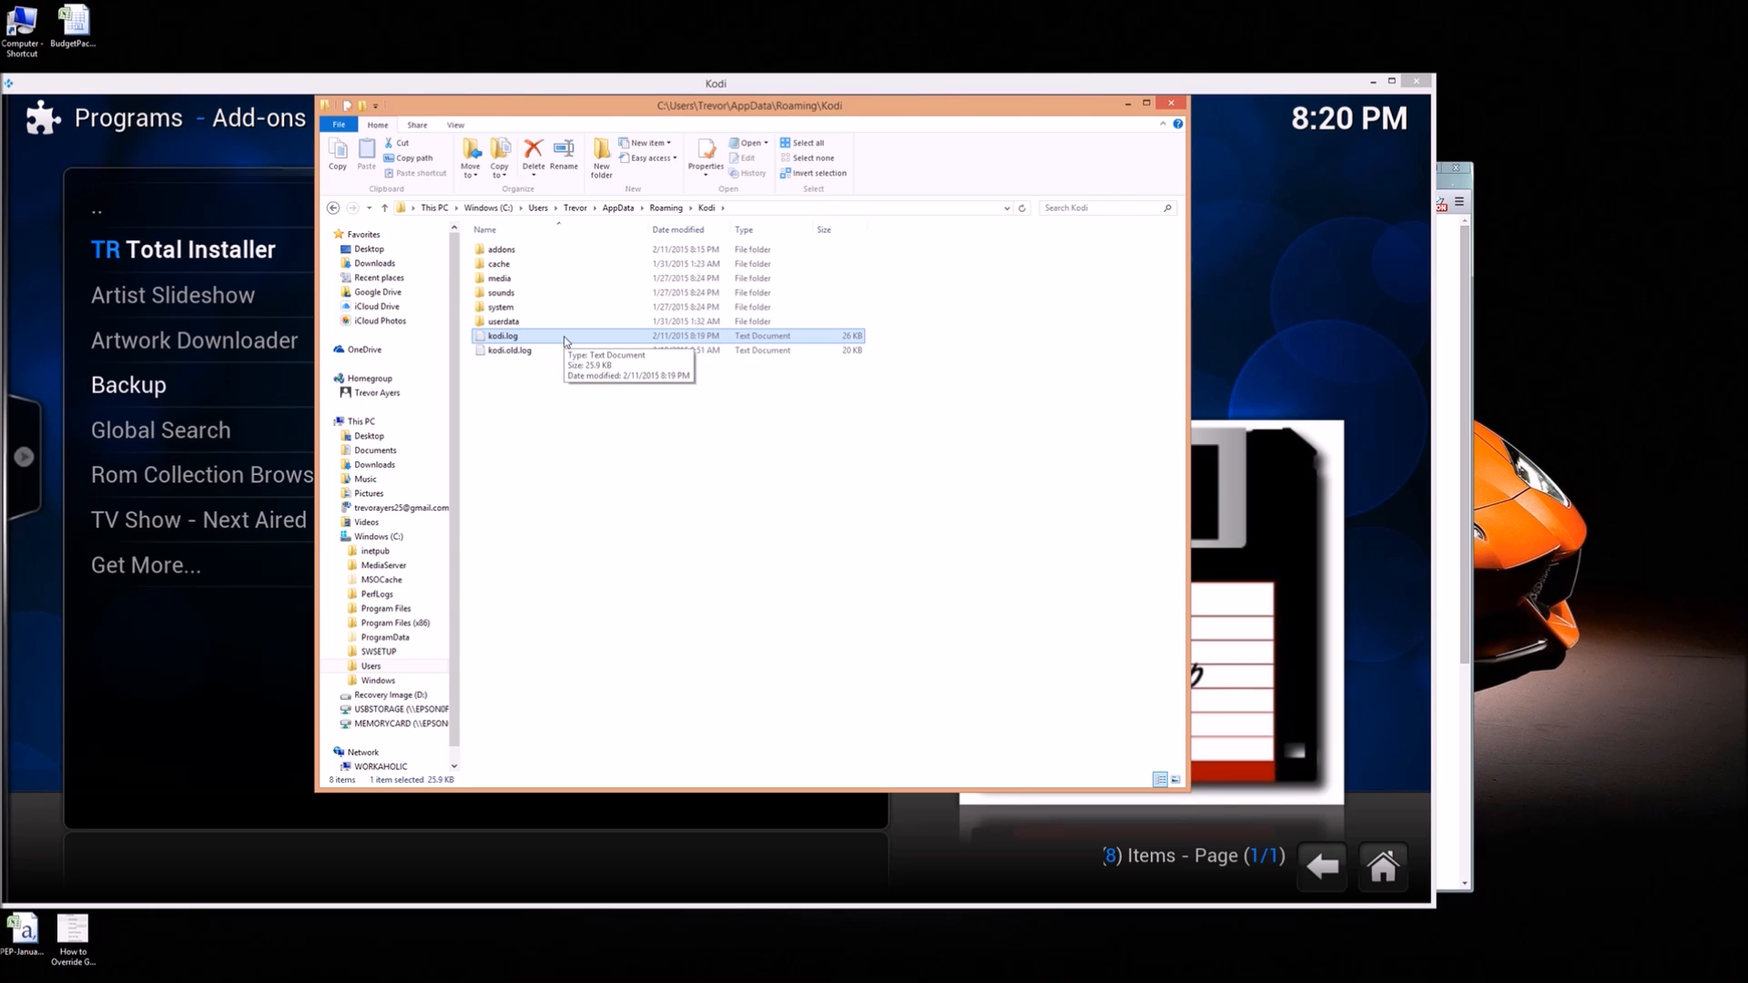
pyautogui.moveTo(752, 104); pyautogui.dragTo(926, 517)
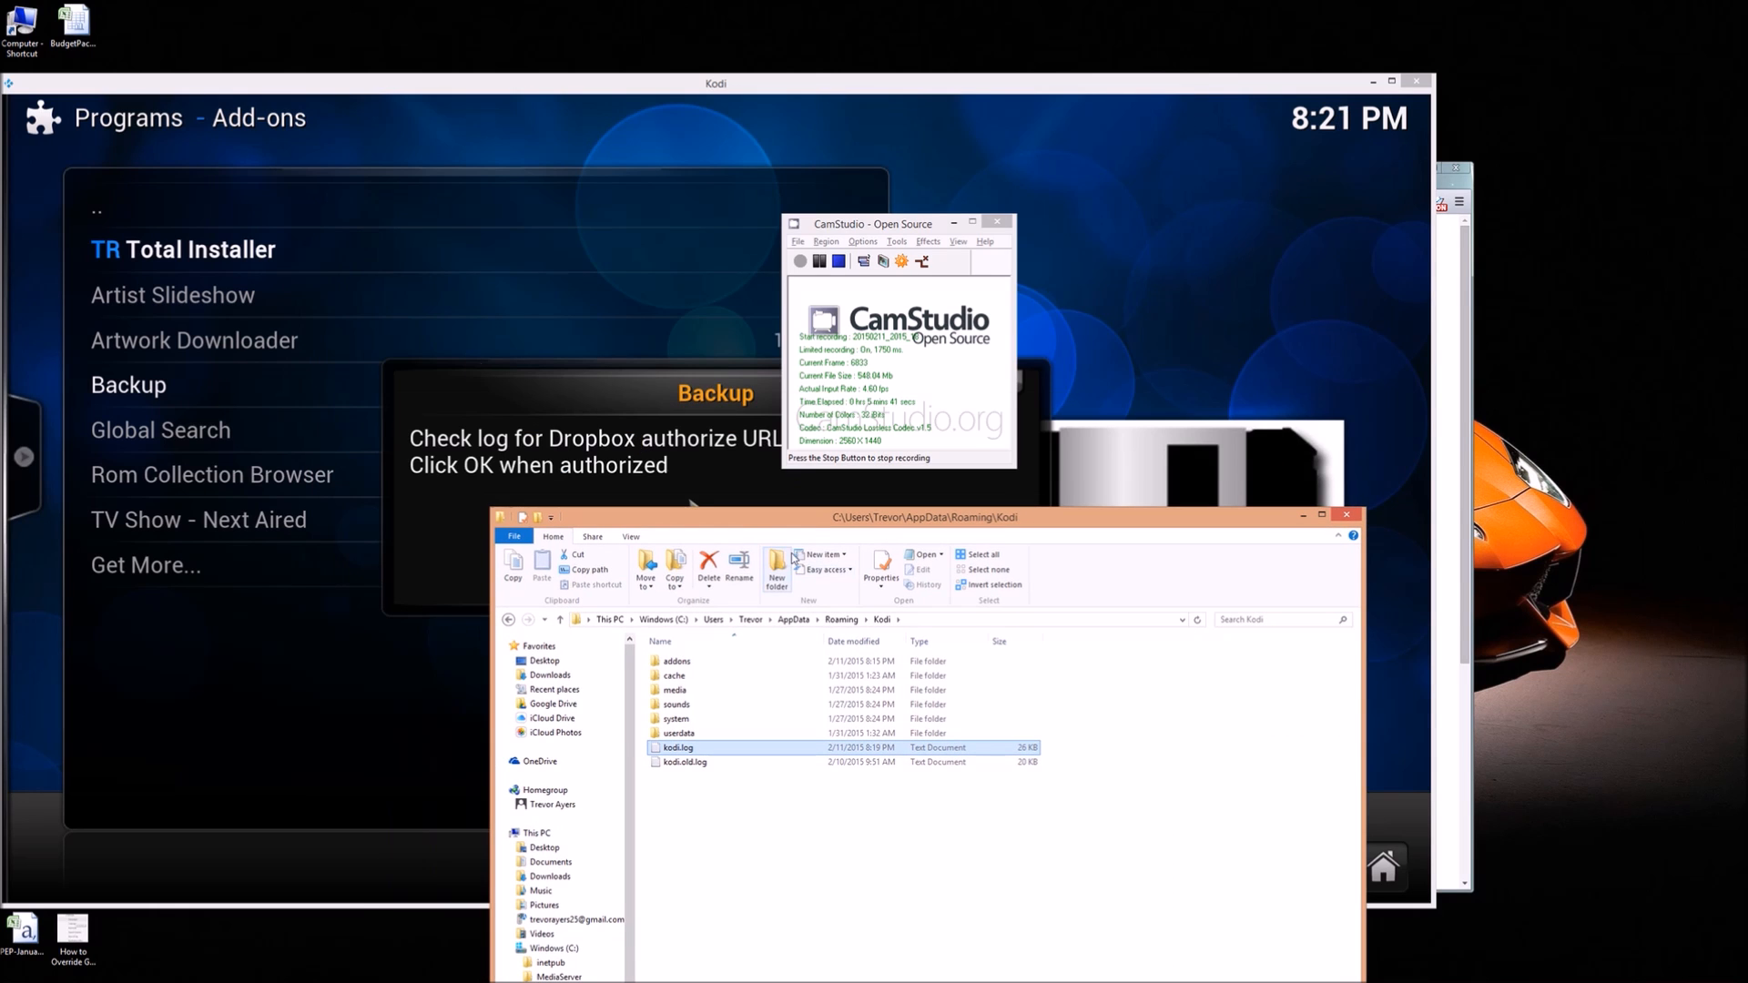
pyautogui.moveTo(814, 518)
pyautogui.mouseDown()
pyautogui.moveTo(748, 246)
pyautogui.moveTo(687, 199)
pyautogui.mouseUp()
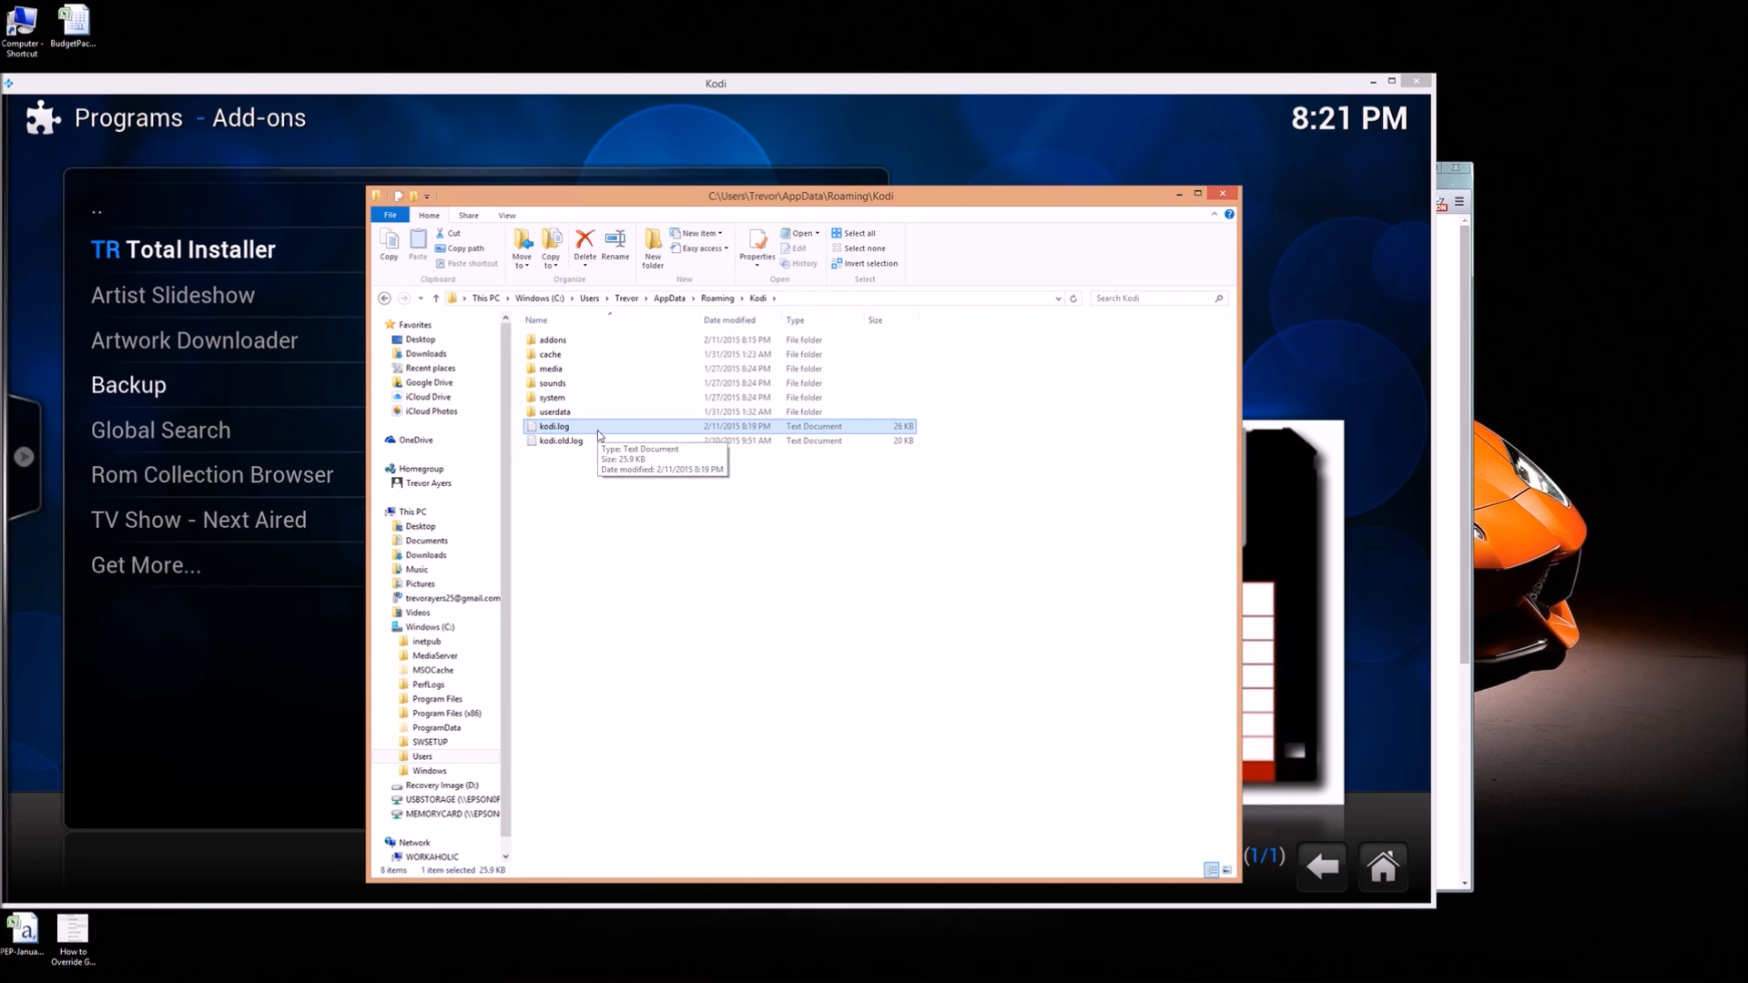
pyautogui.rightClick(598, 431)
pyautogui.moveTo(642, 485)
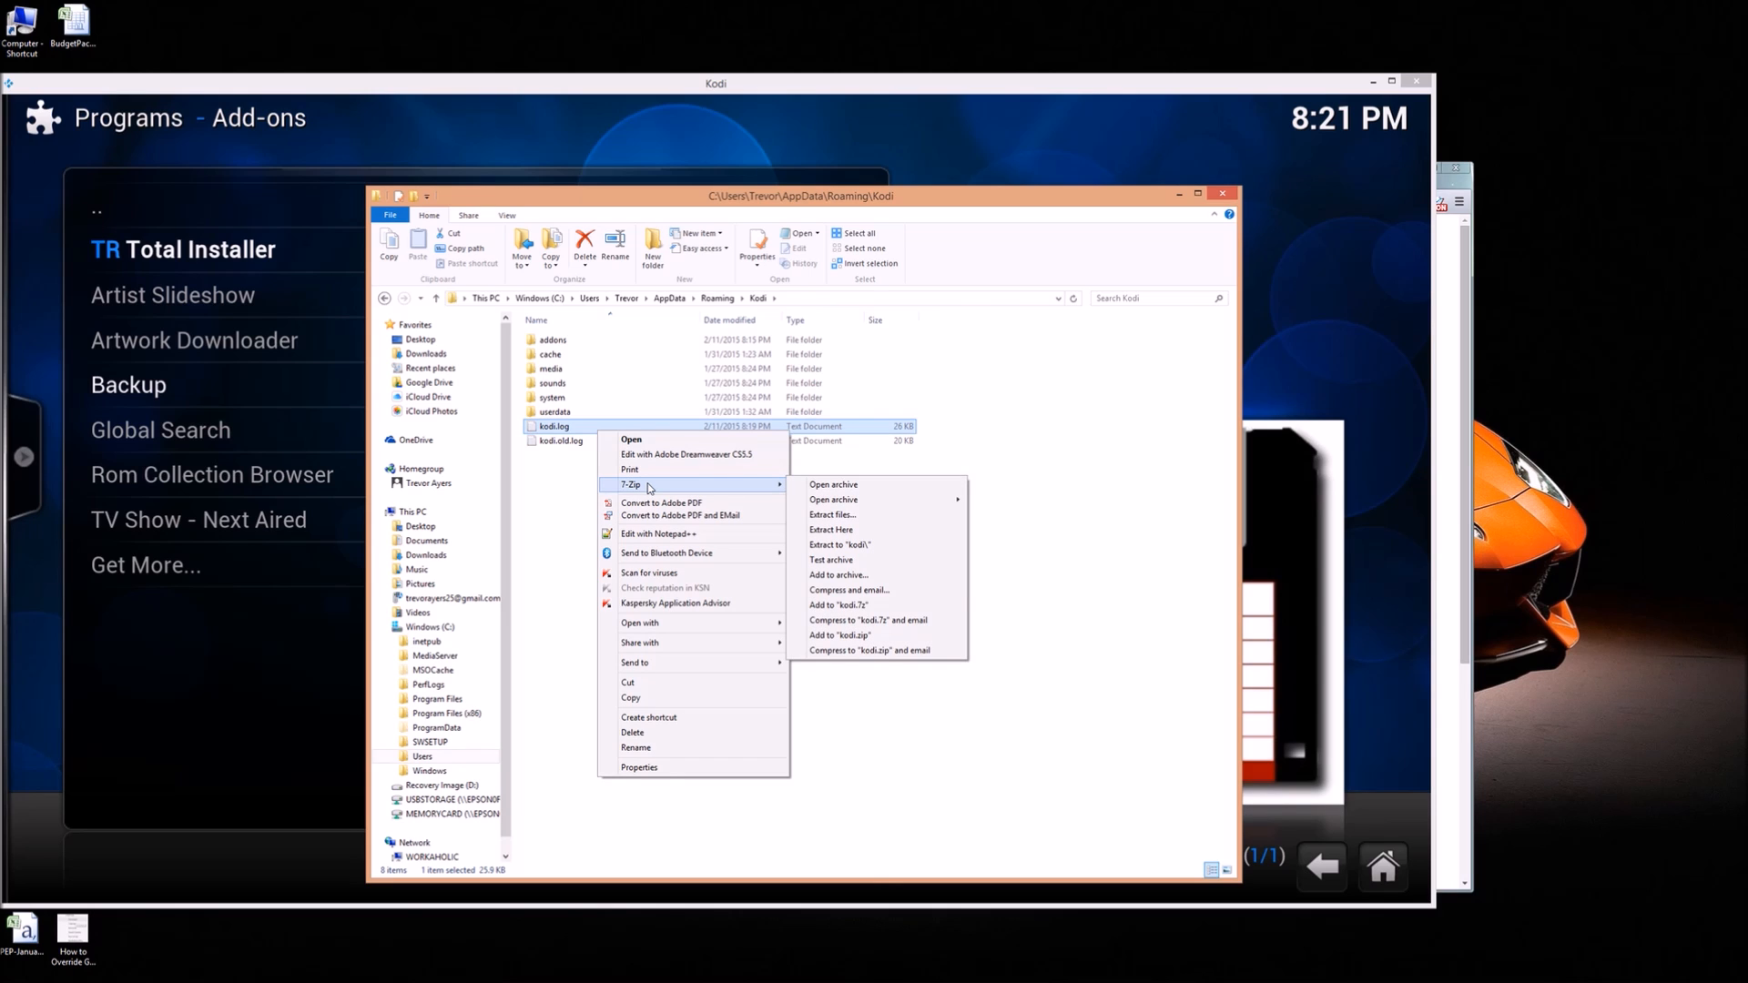
# - Edit kodi.log in Notepad++, dismiss the plugin update prompt, and begin a Find in the log
pyautogui.click(664, 537)
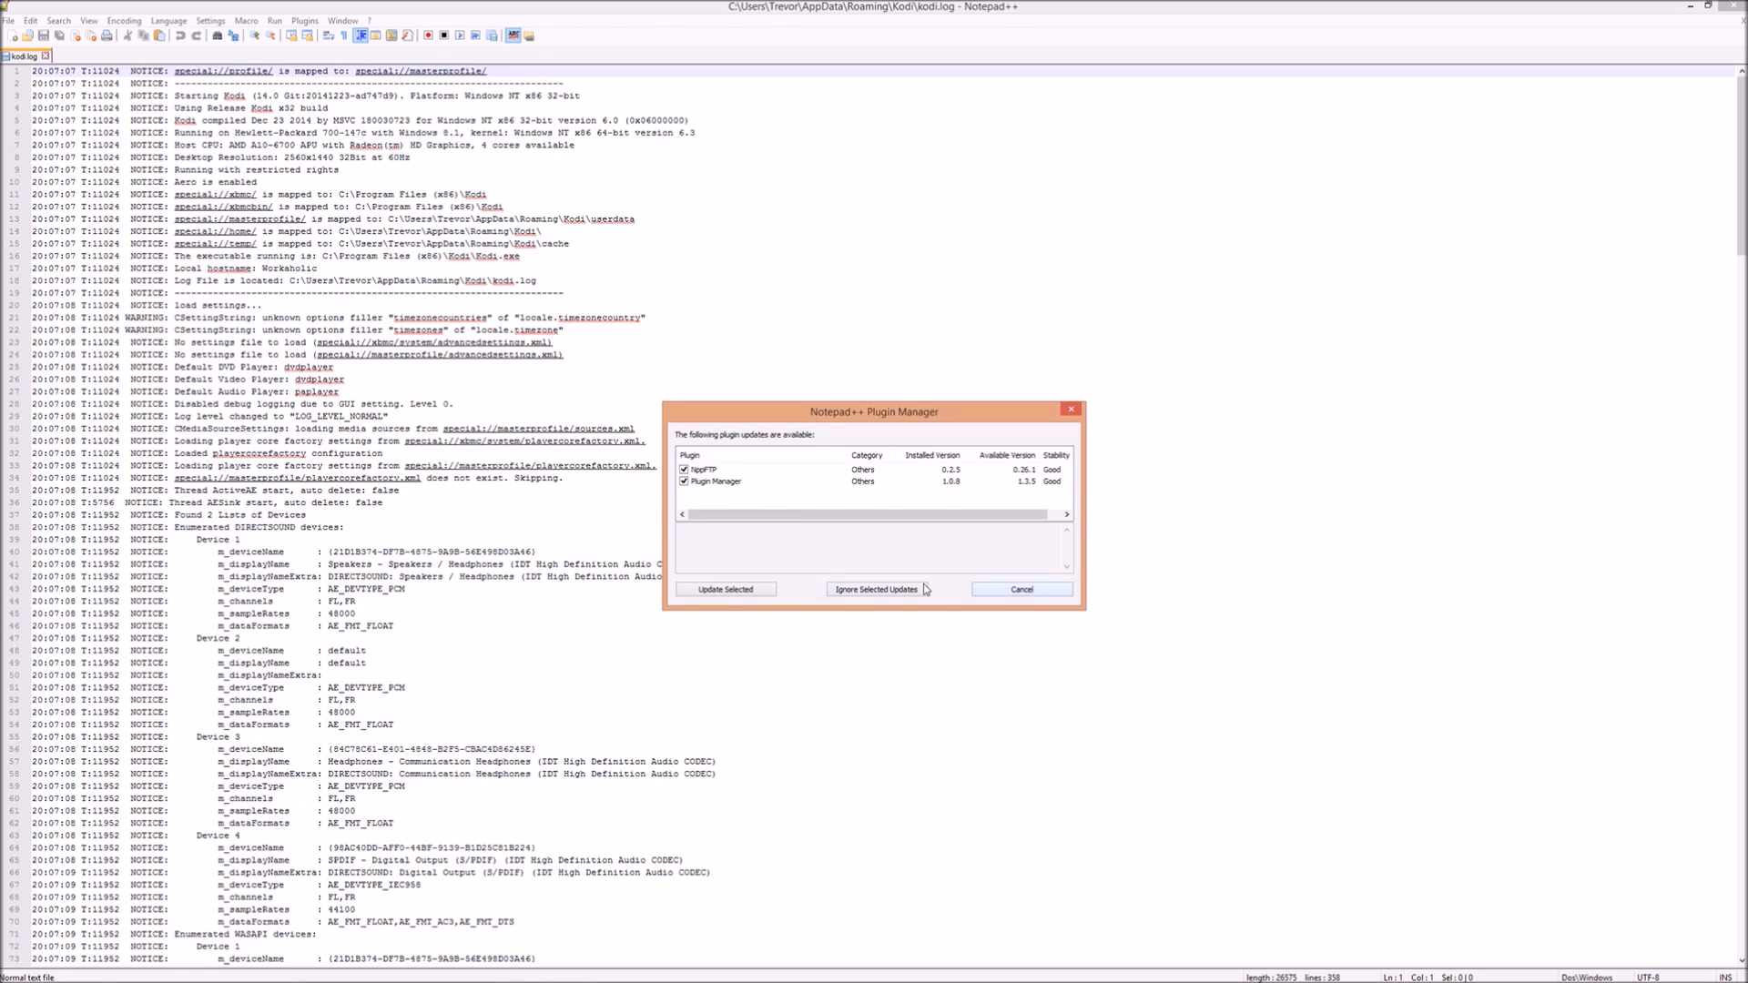
pyautogui.click(1071, 412)
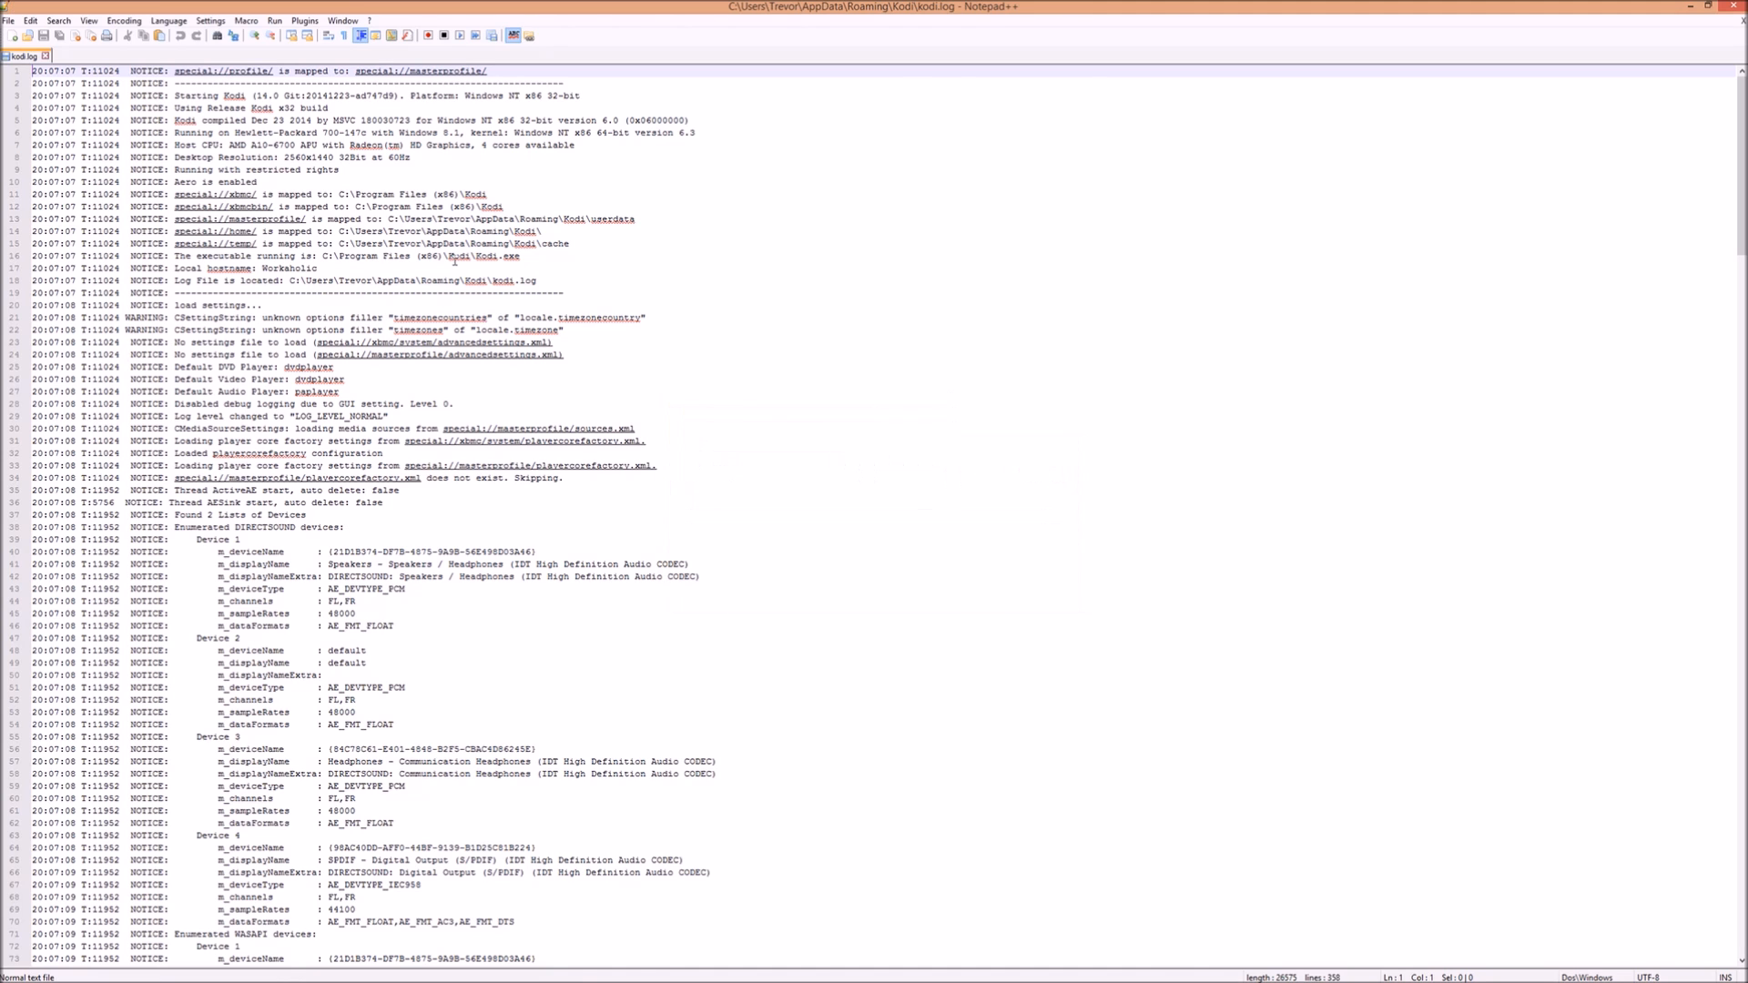
pyautogui.scroll(-1, 589, 343)
pyautogui.scroll(-1, 589, 342)
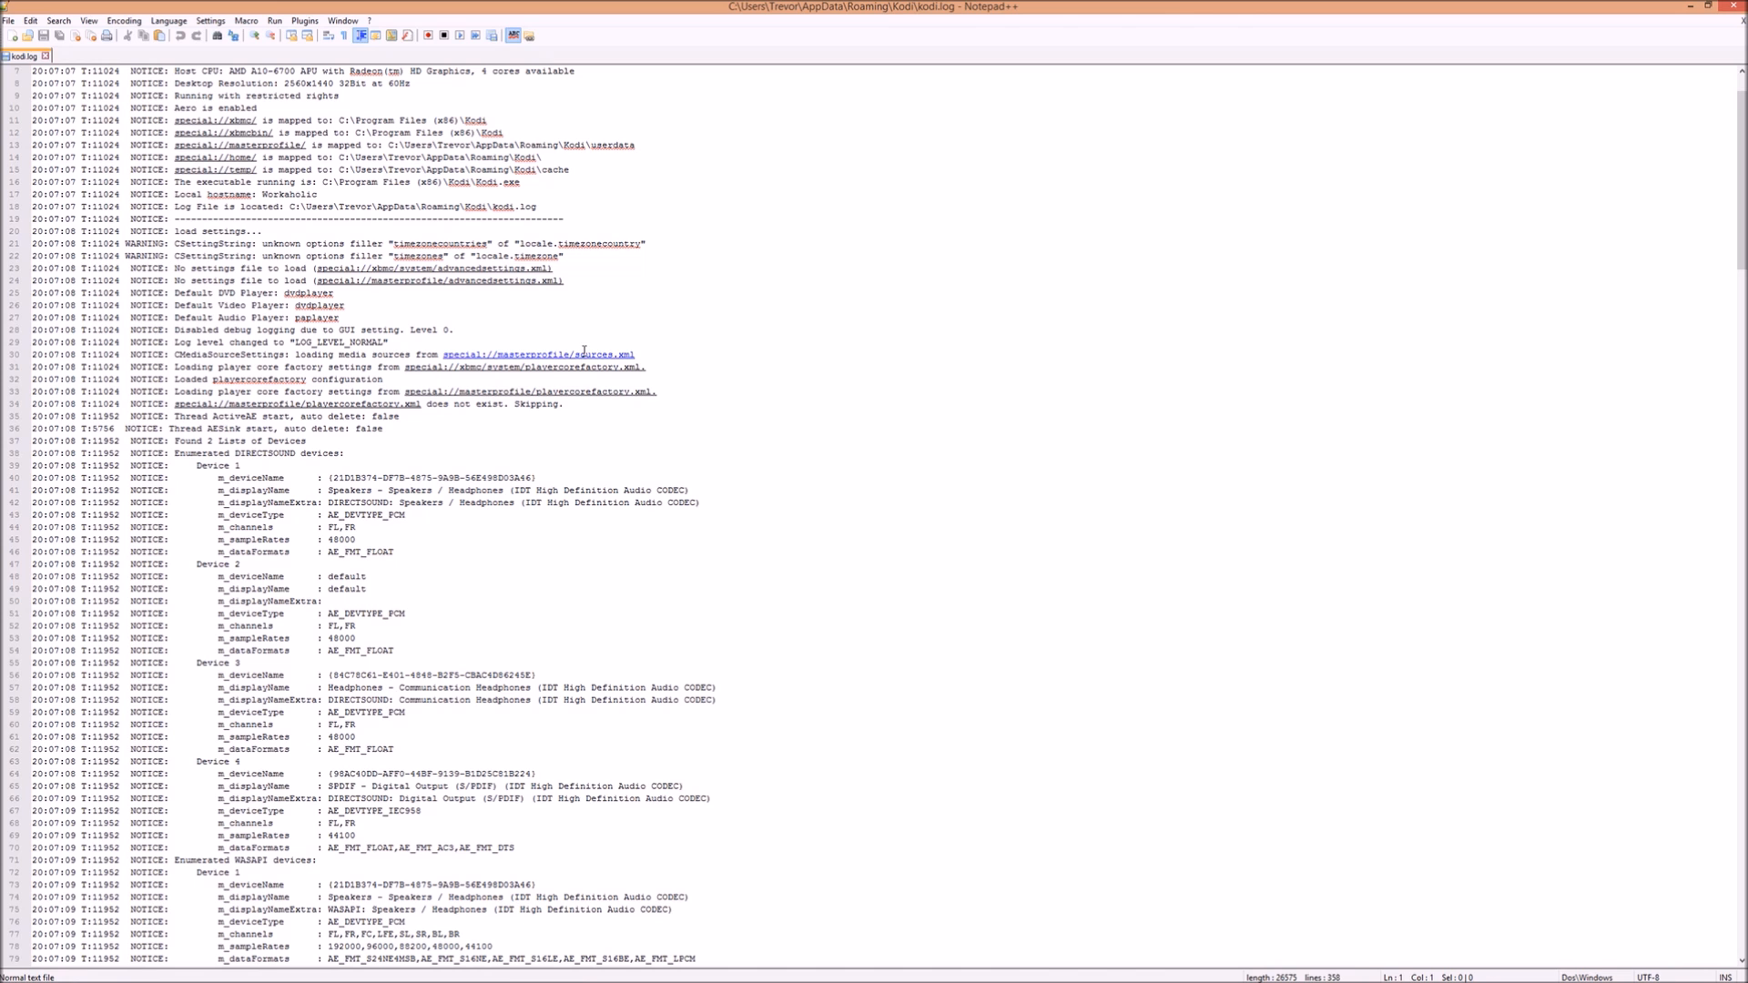
pyautogui.scroll(-3, 576, 402)
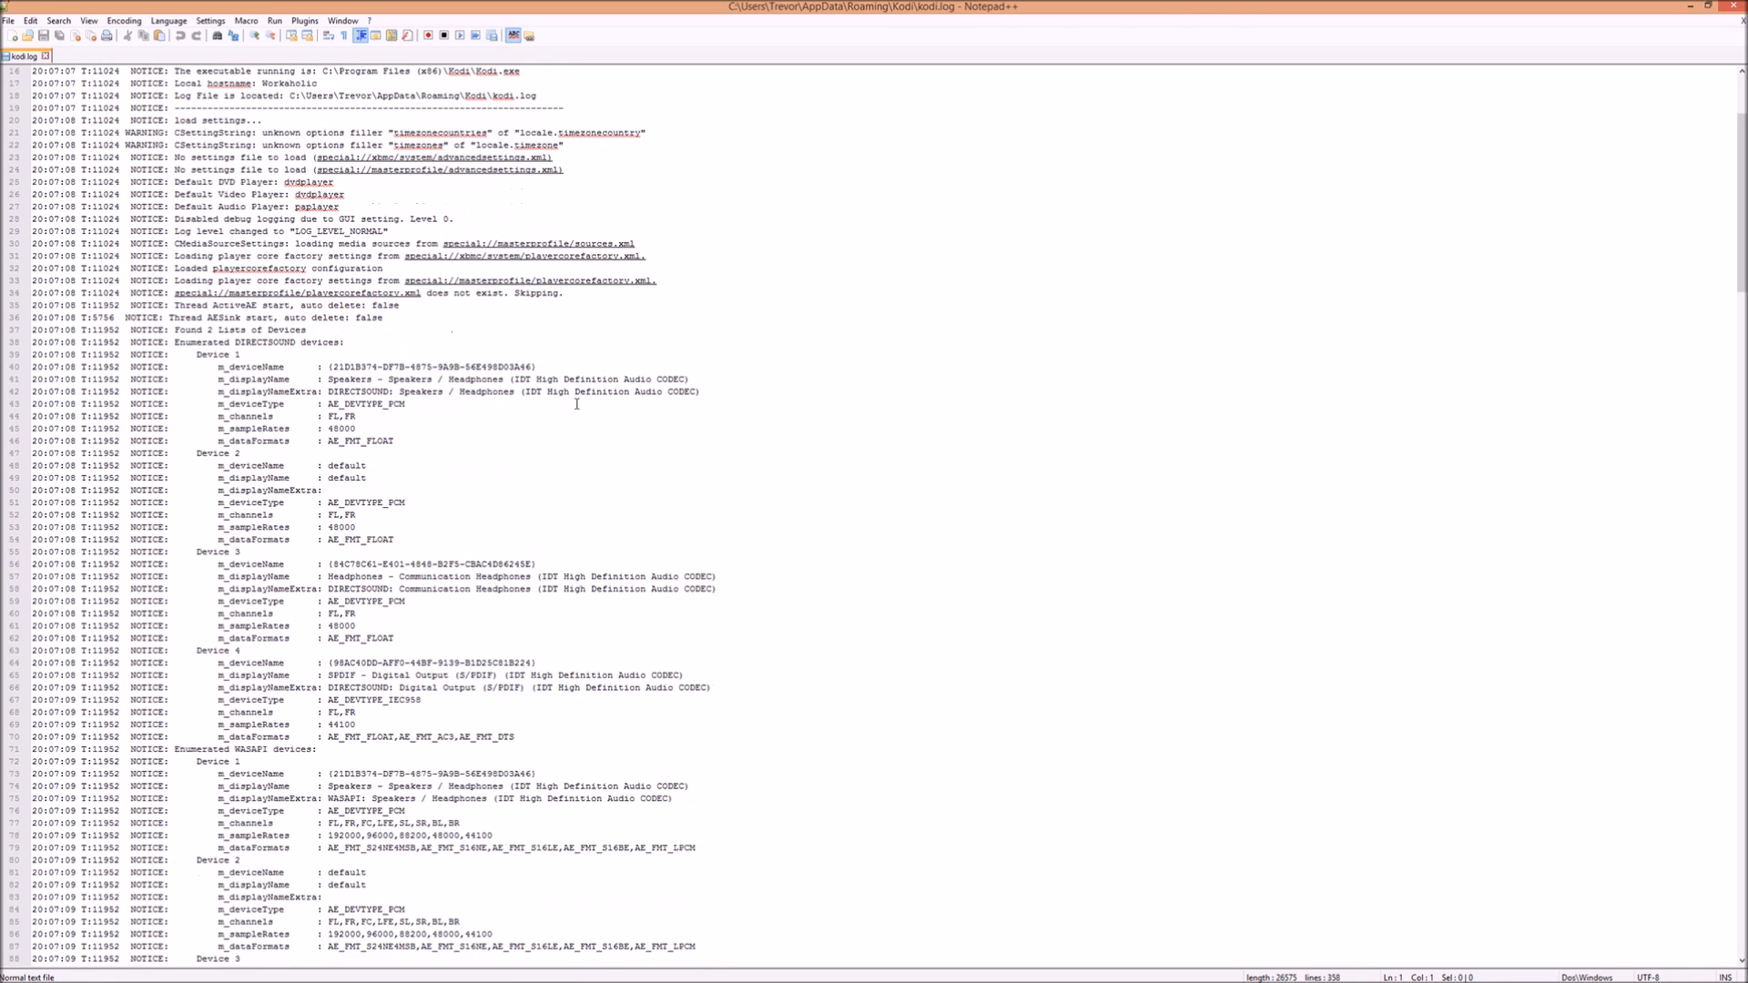
pyautogui.scroll(-4, 646, 495)
pyautogui.scroll(-4, 683, 519)
pyautogui.scroll(-3, 751, 547)
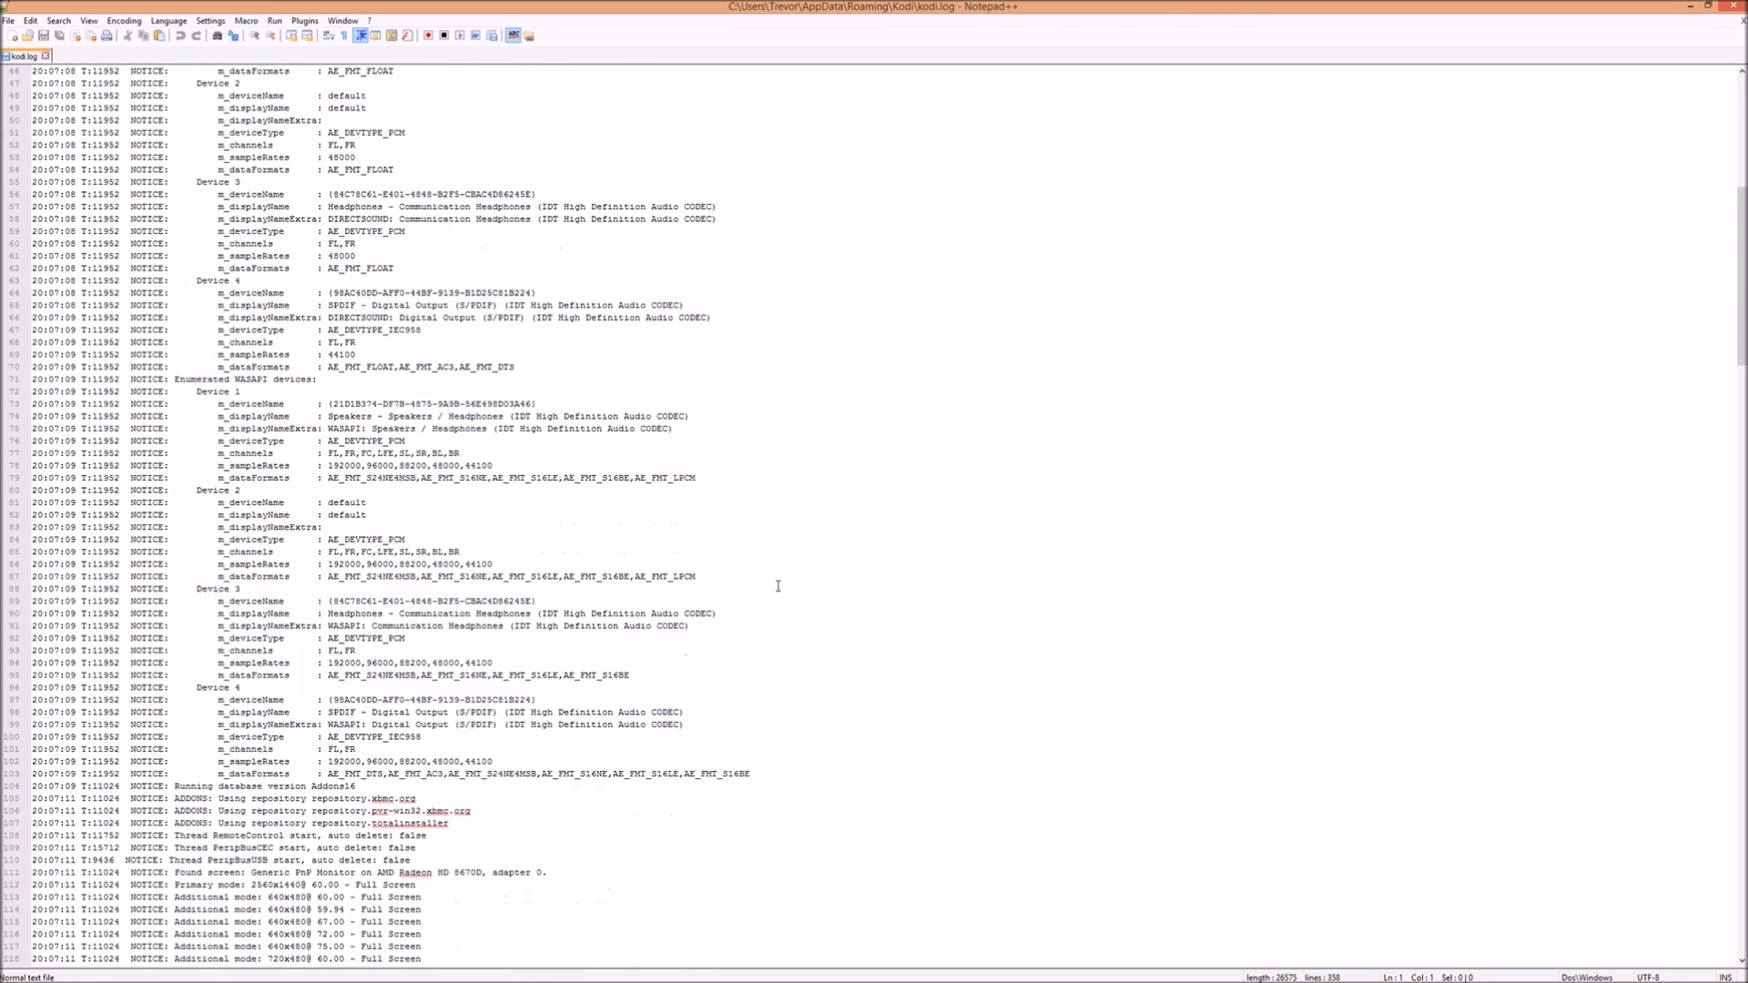
pyautogui.scroll(-3, 812, 591)
pyautogui.scroll(-4, 812, 590)
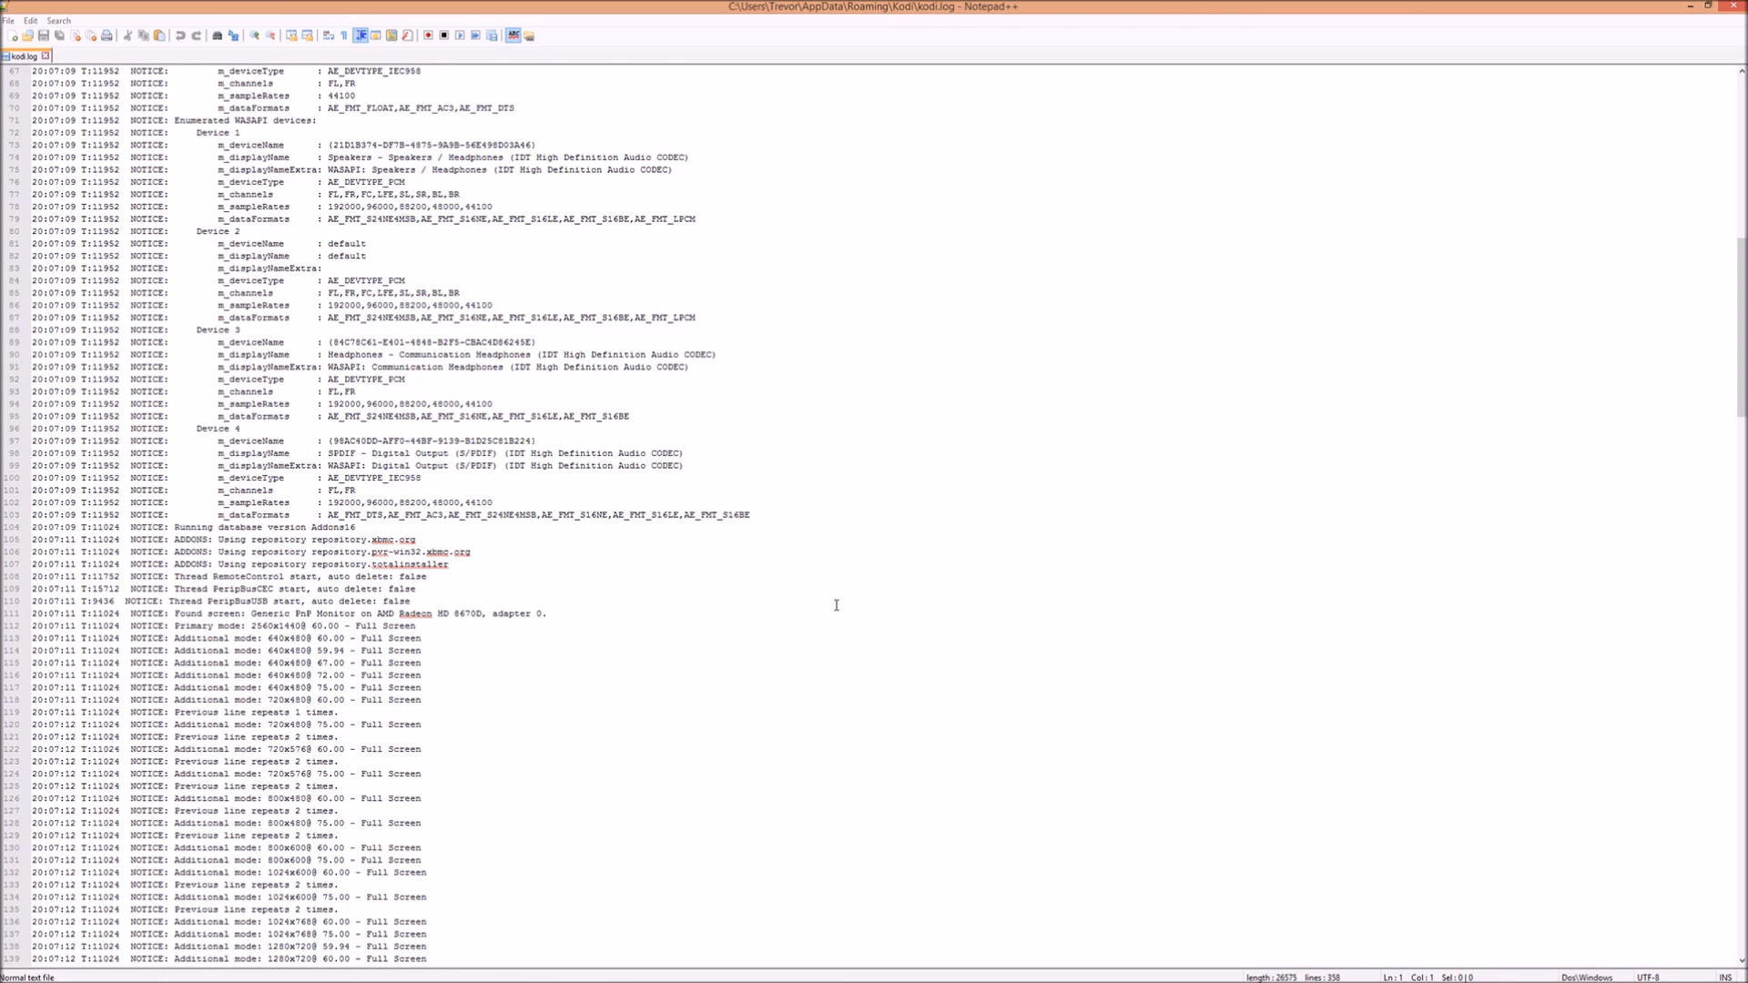
pyautogui.hotkey('ctrl', 'f')
pyautogui.write('dropb')
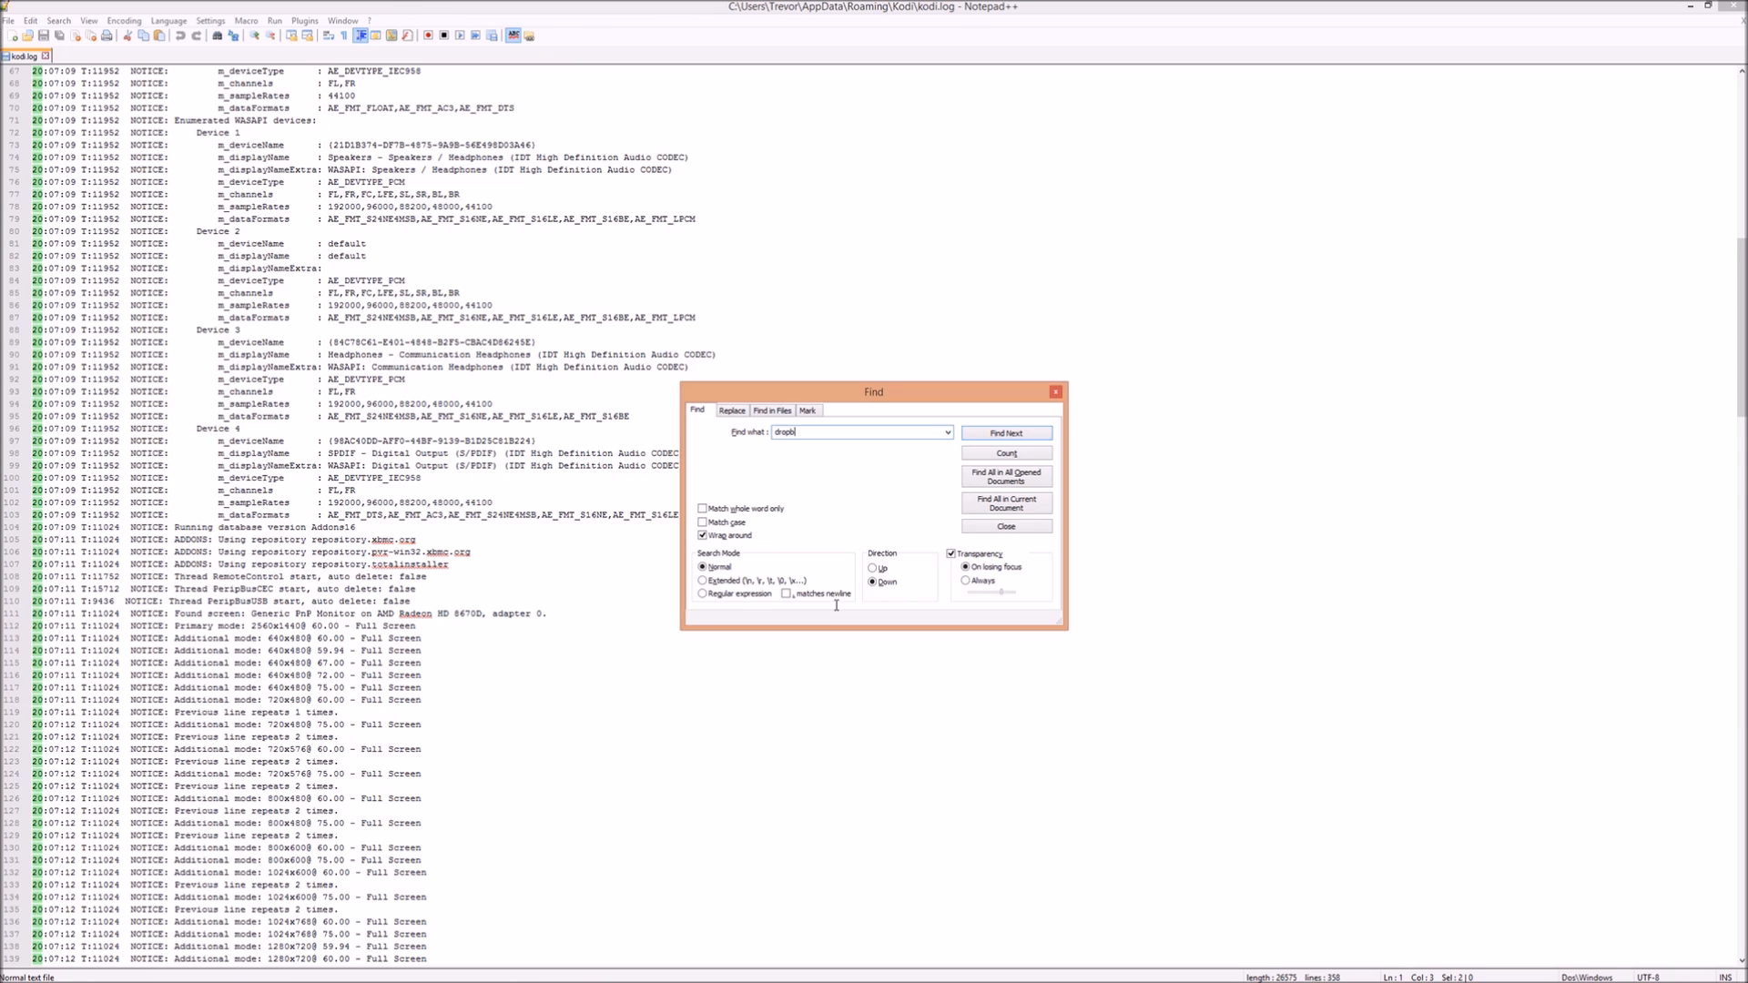
pyautogui.write('ox')
# - Find the dropbox entry and select the authorize URL on line 357 for copying
pyautogui.press('Return')
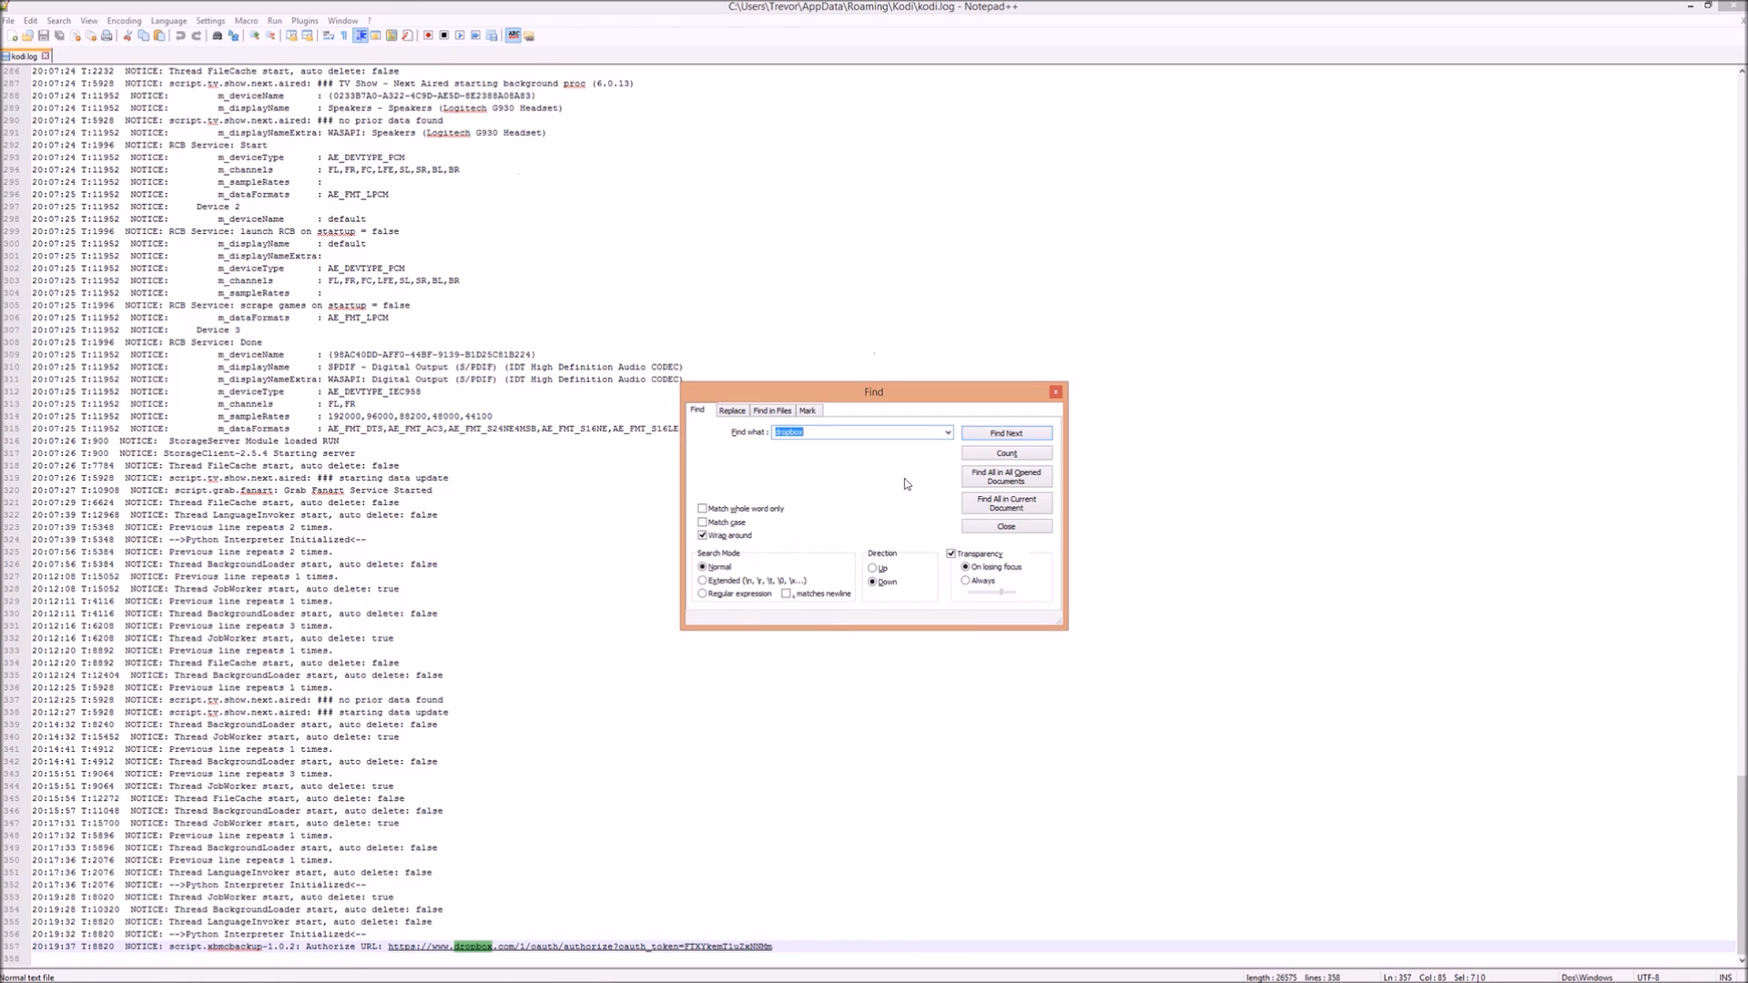
pyautogui.click(1007, 528)
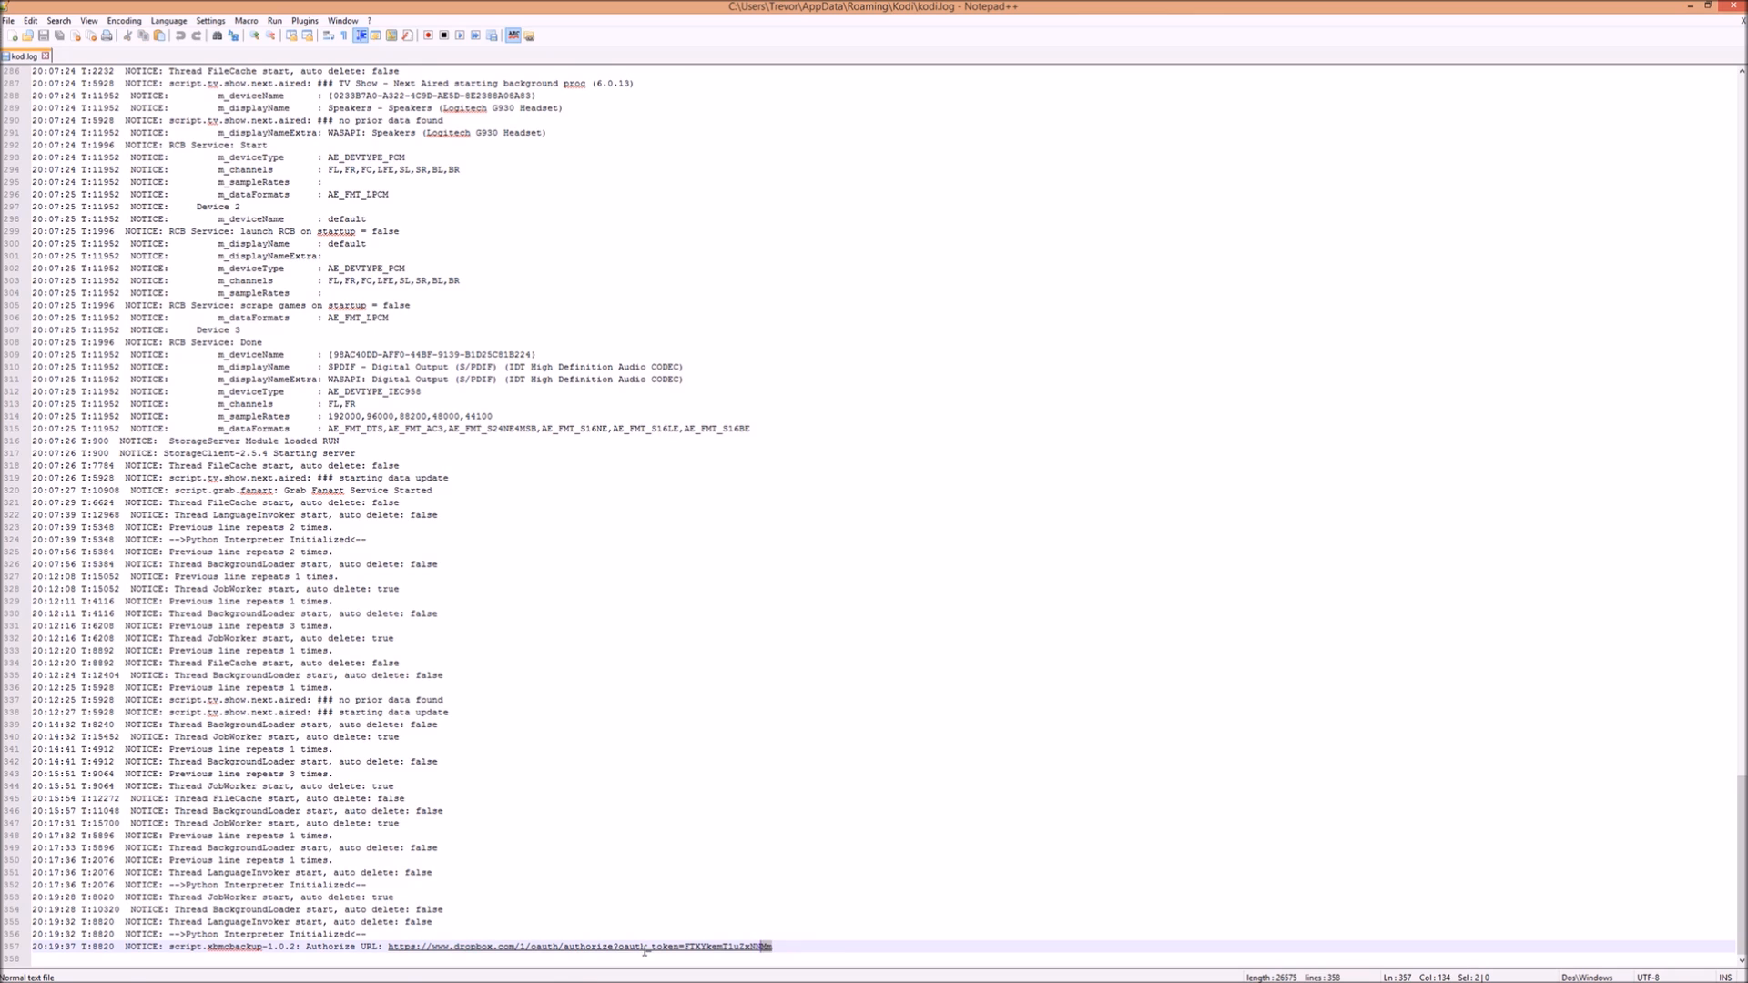
pyautogui.moveTo(774, 946); pyautogui.dragTo(390, 951)
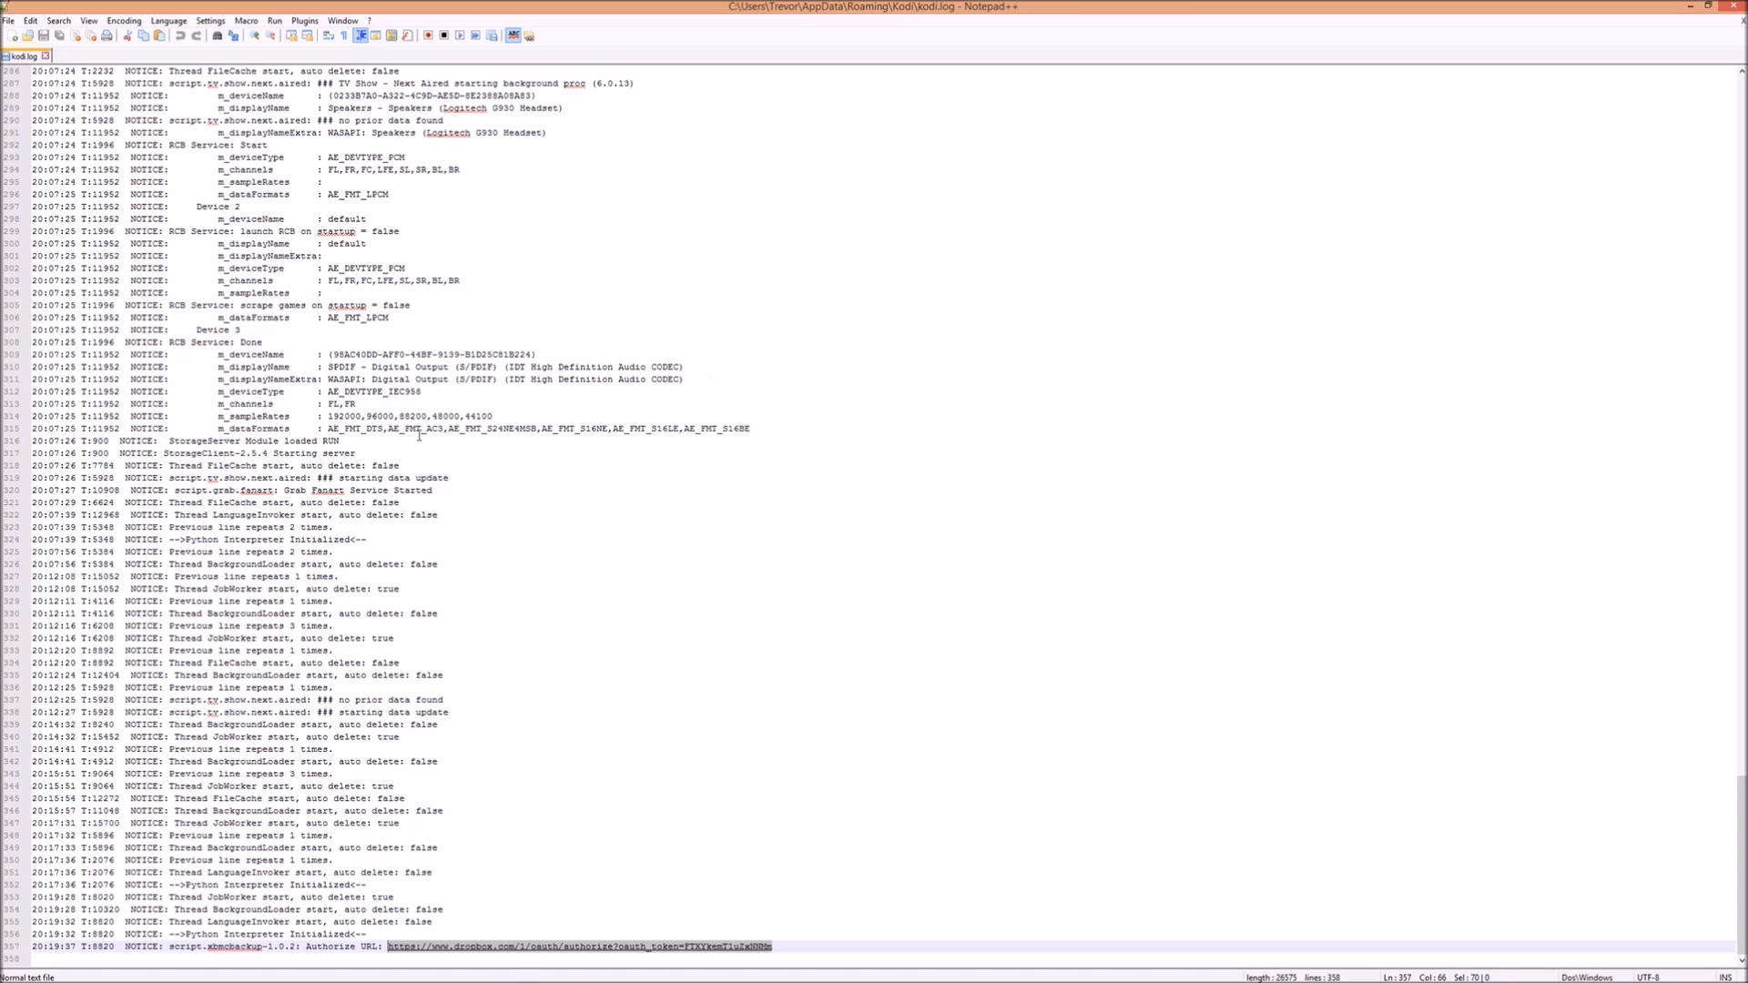
# - Switch to Chrome, load the pasted authorize URL, and allow Test Kodi DB access to Dropbox
pyautogui.hotkey('alt', 'Tab')
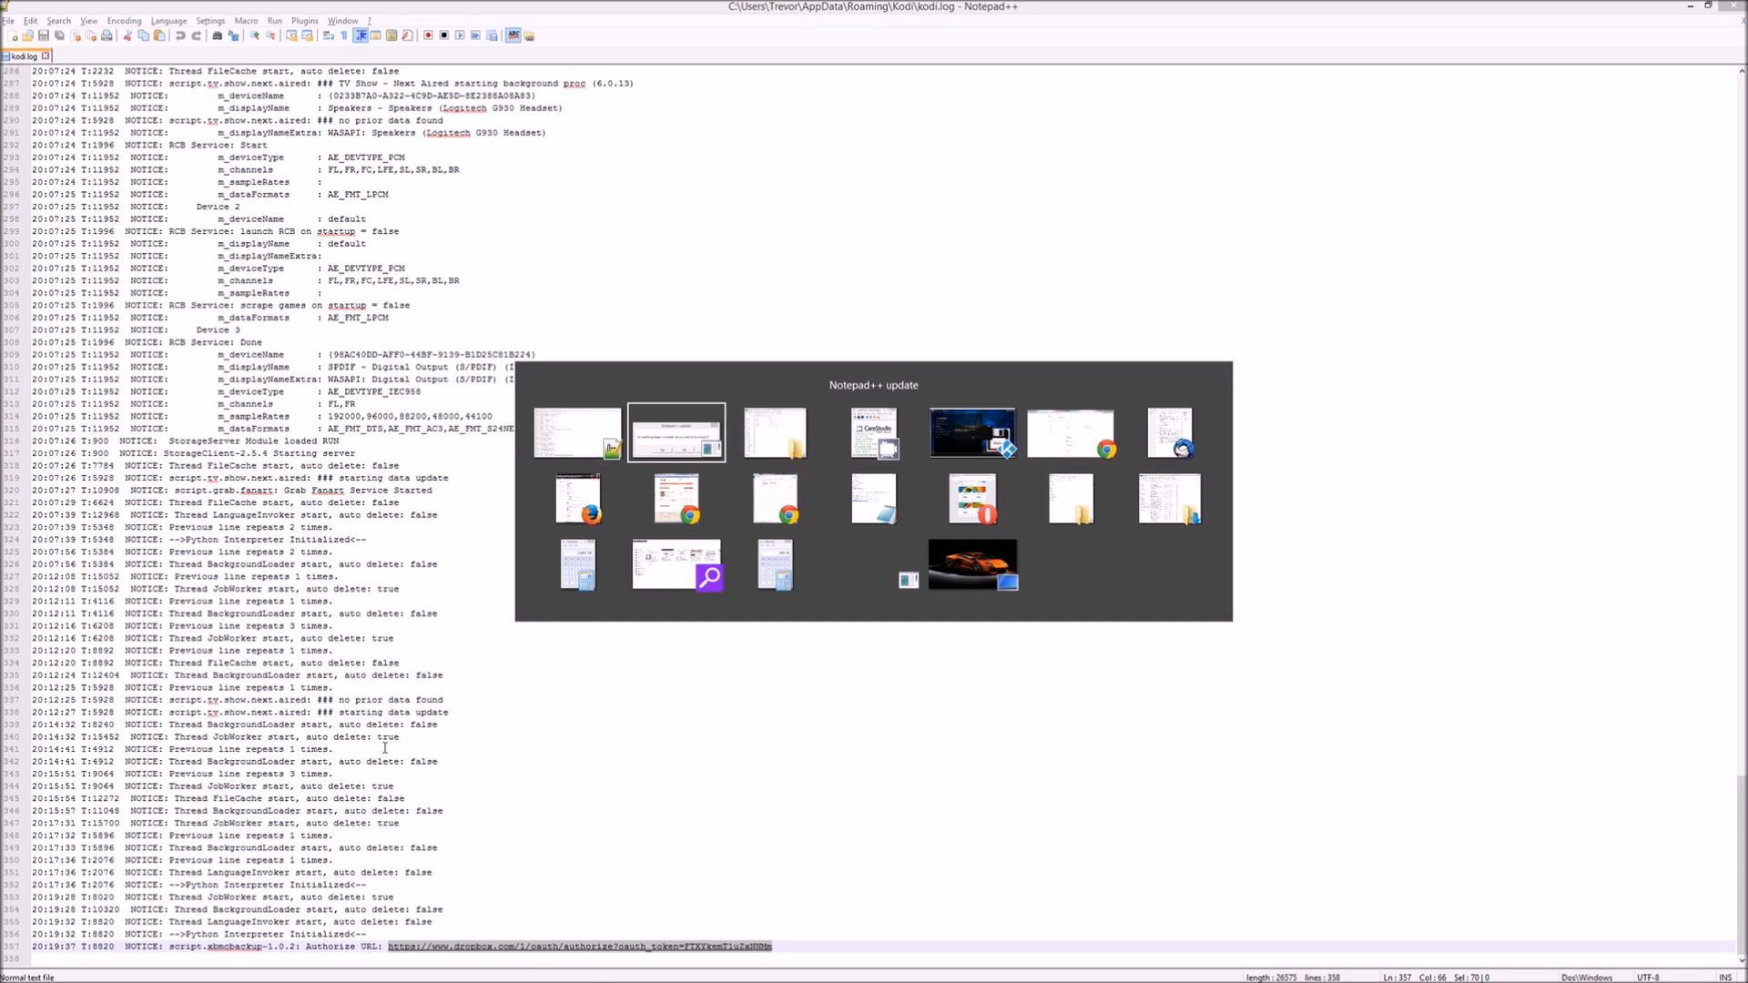
pyautogui.press('Tab')
pyautogui.press('Tab')
pyautogui.press('Tab')
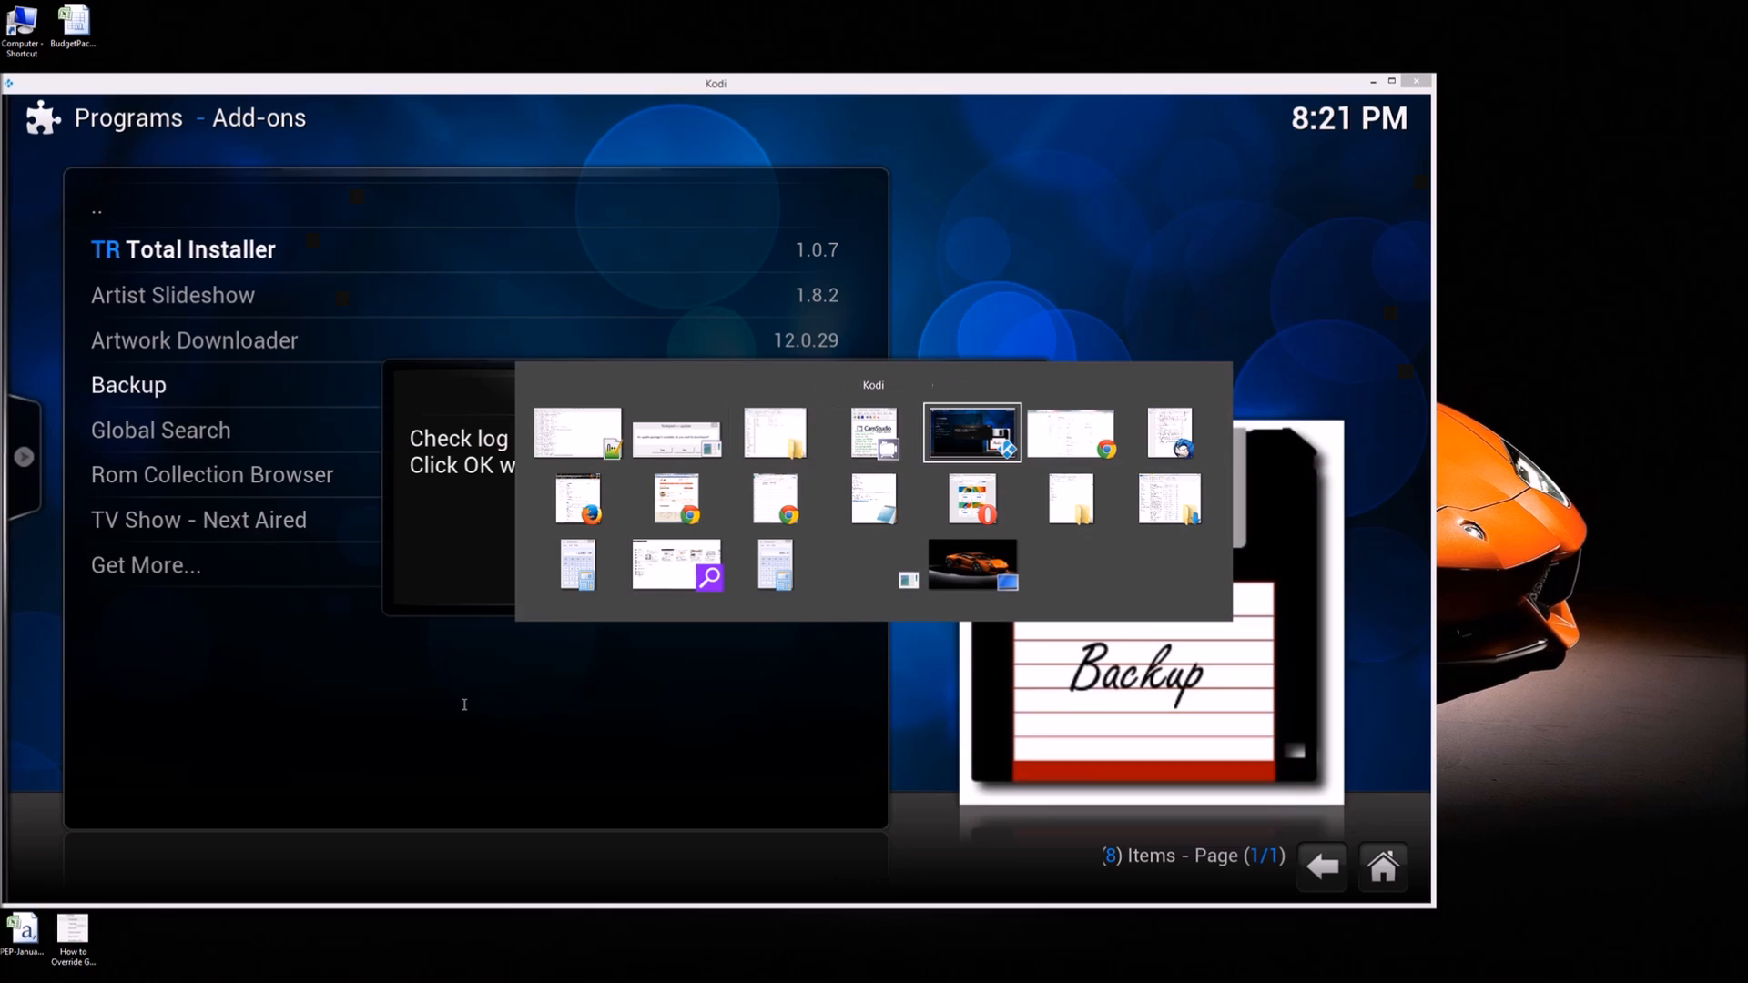
pyautogui.press('Tab')
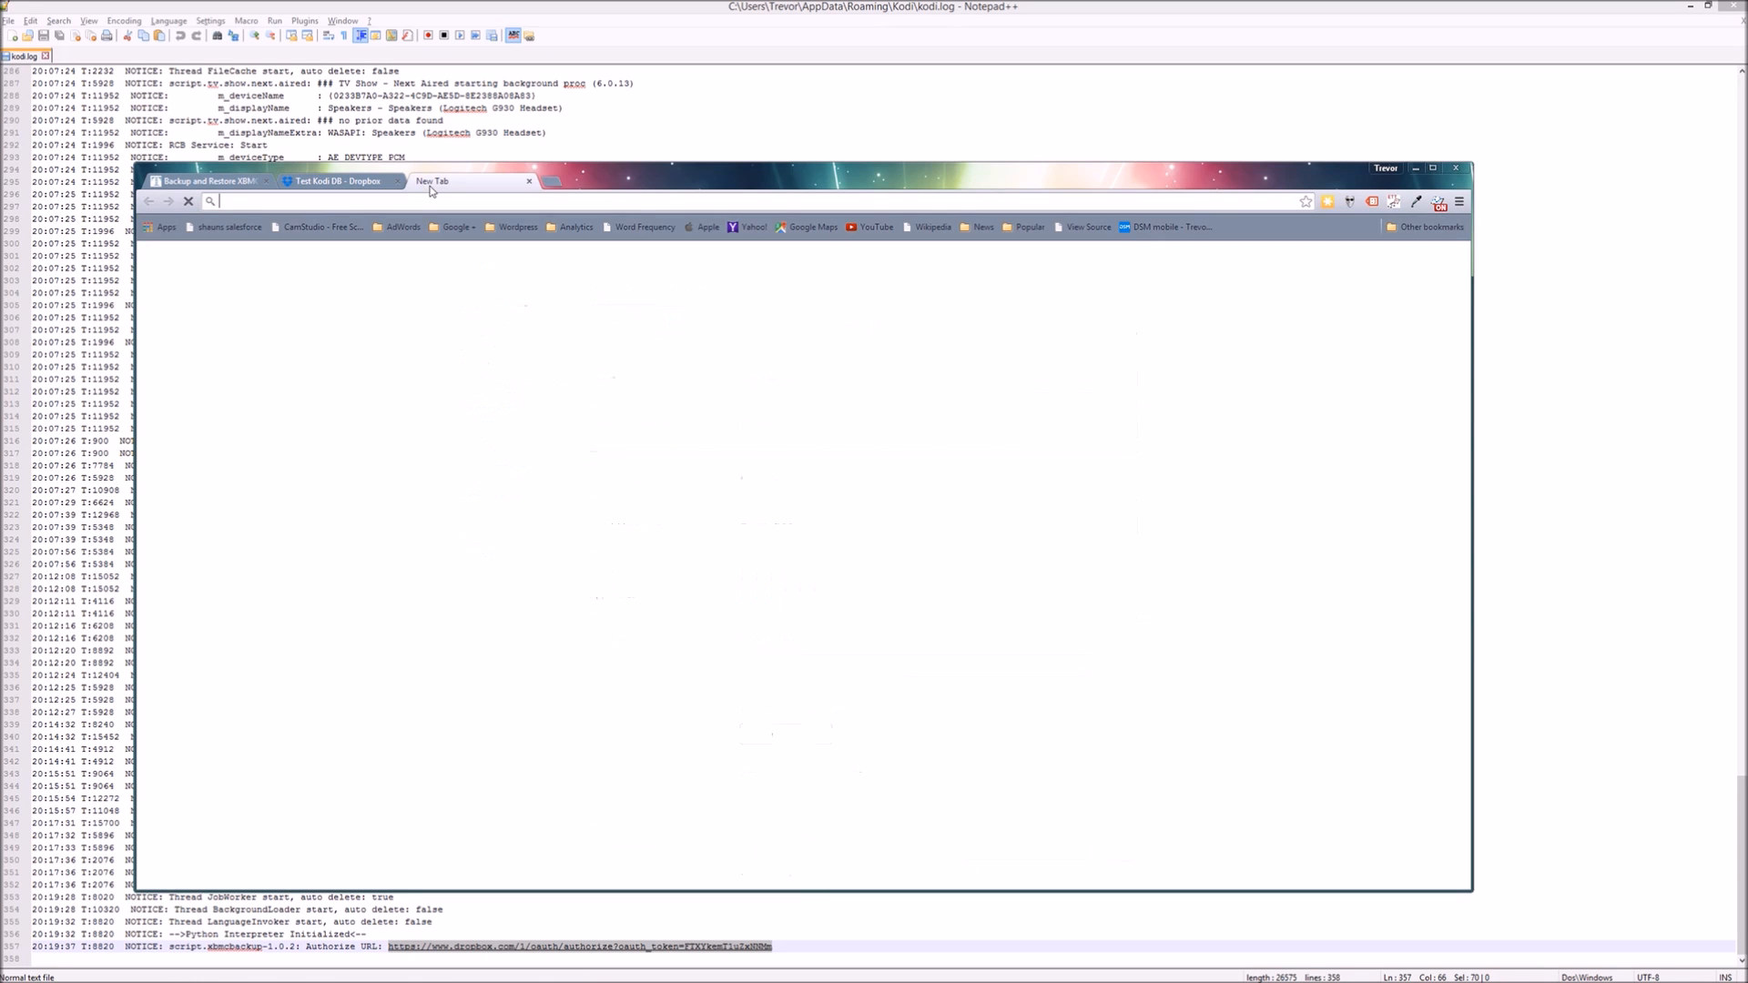
pyautogui.hotkey('ctrl', 'v')
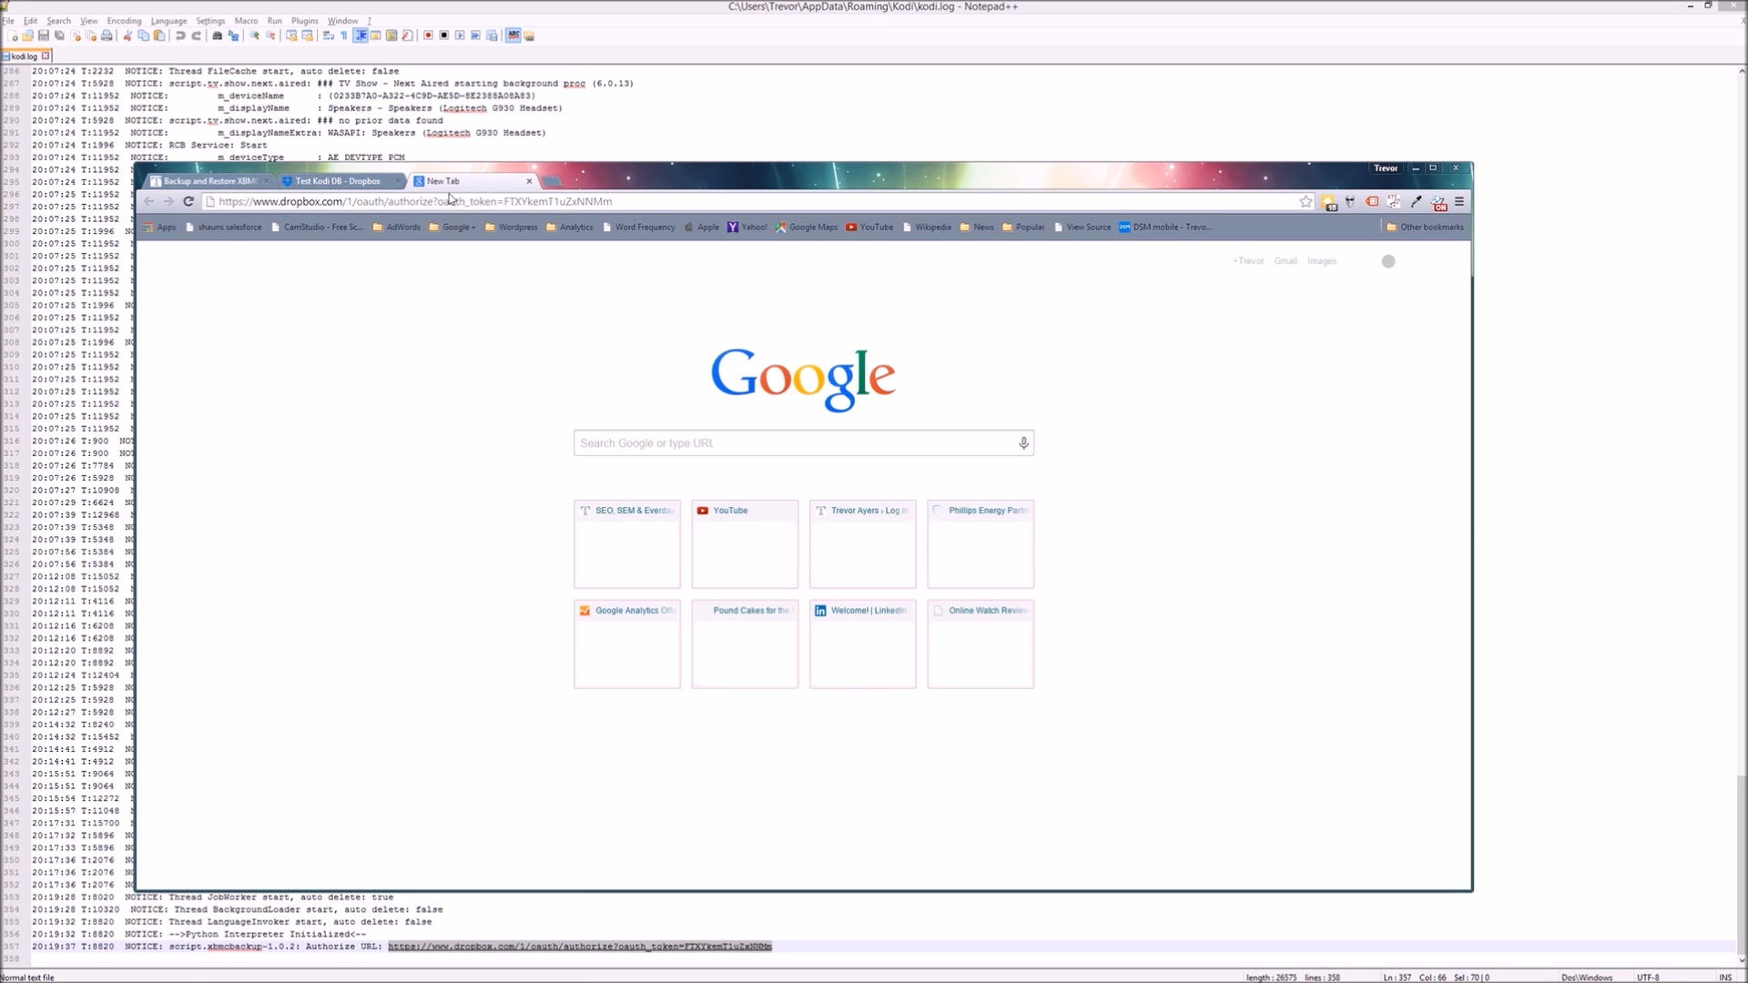
pyautogui.press('Return')
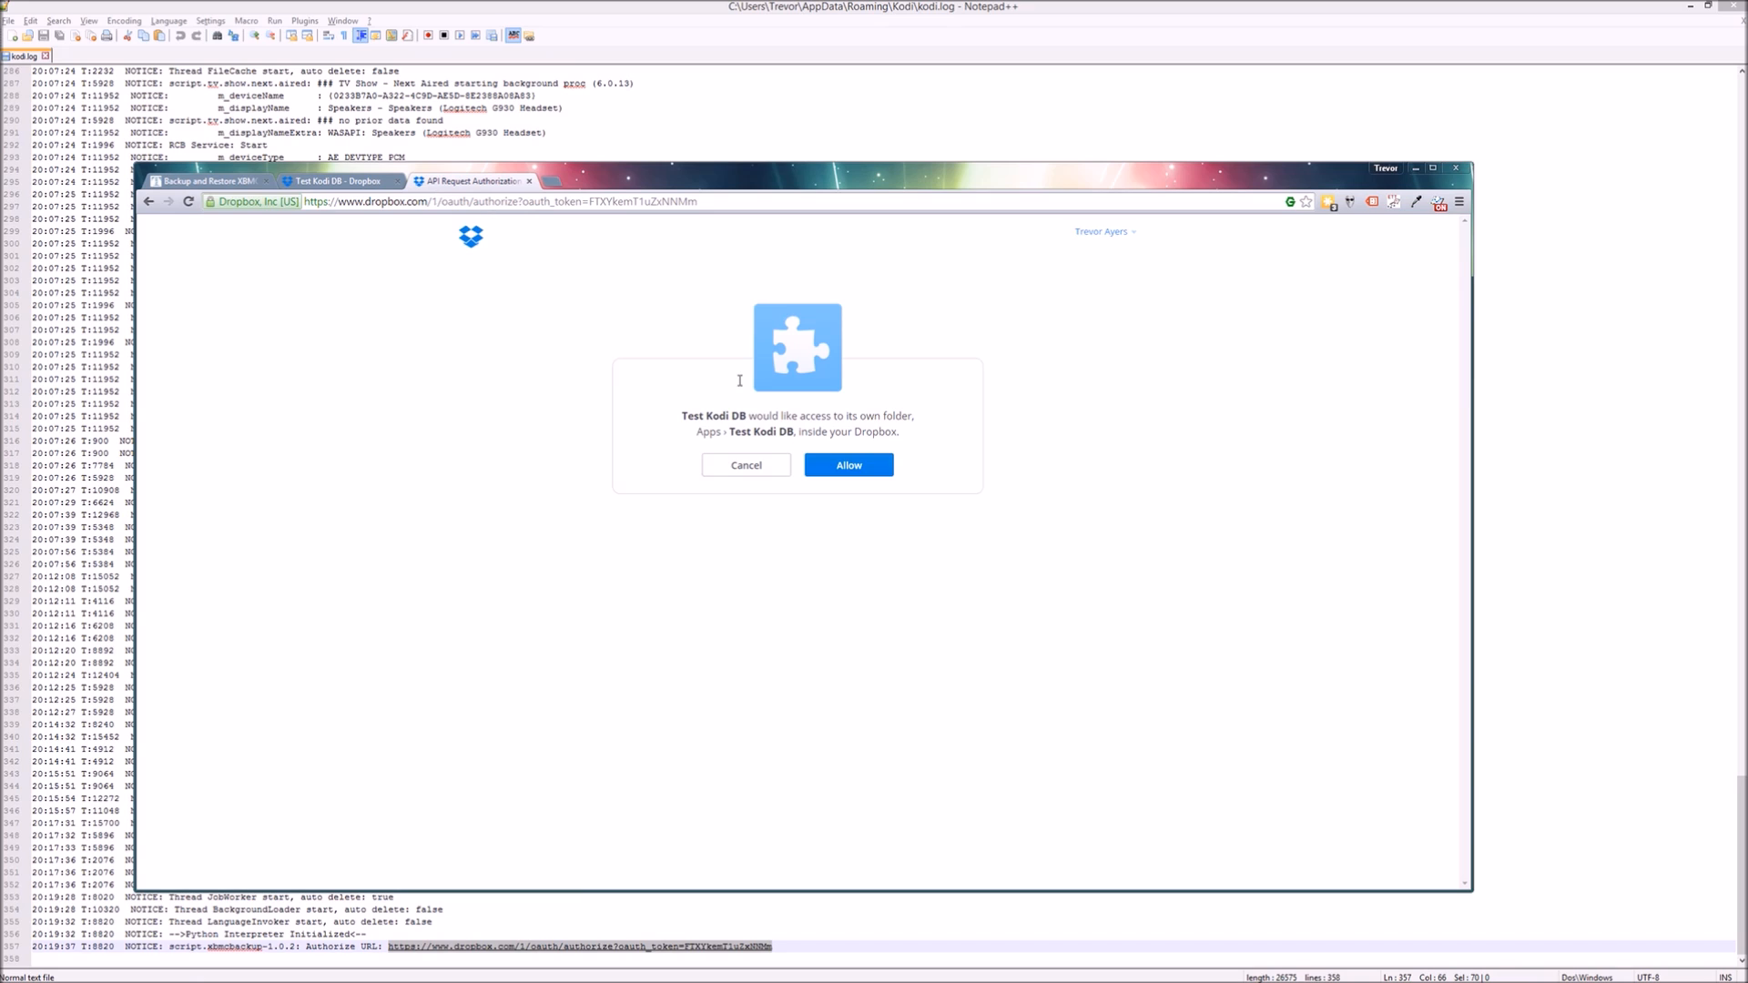
pyautogui.click(849, 465)
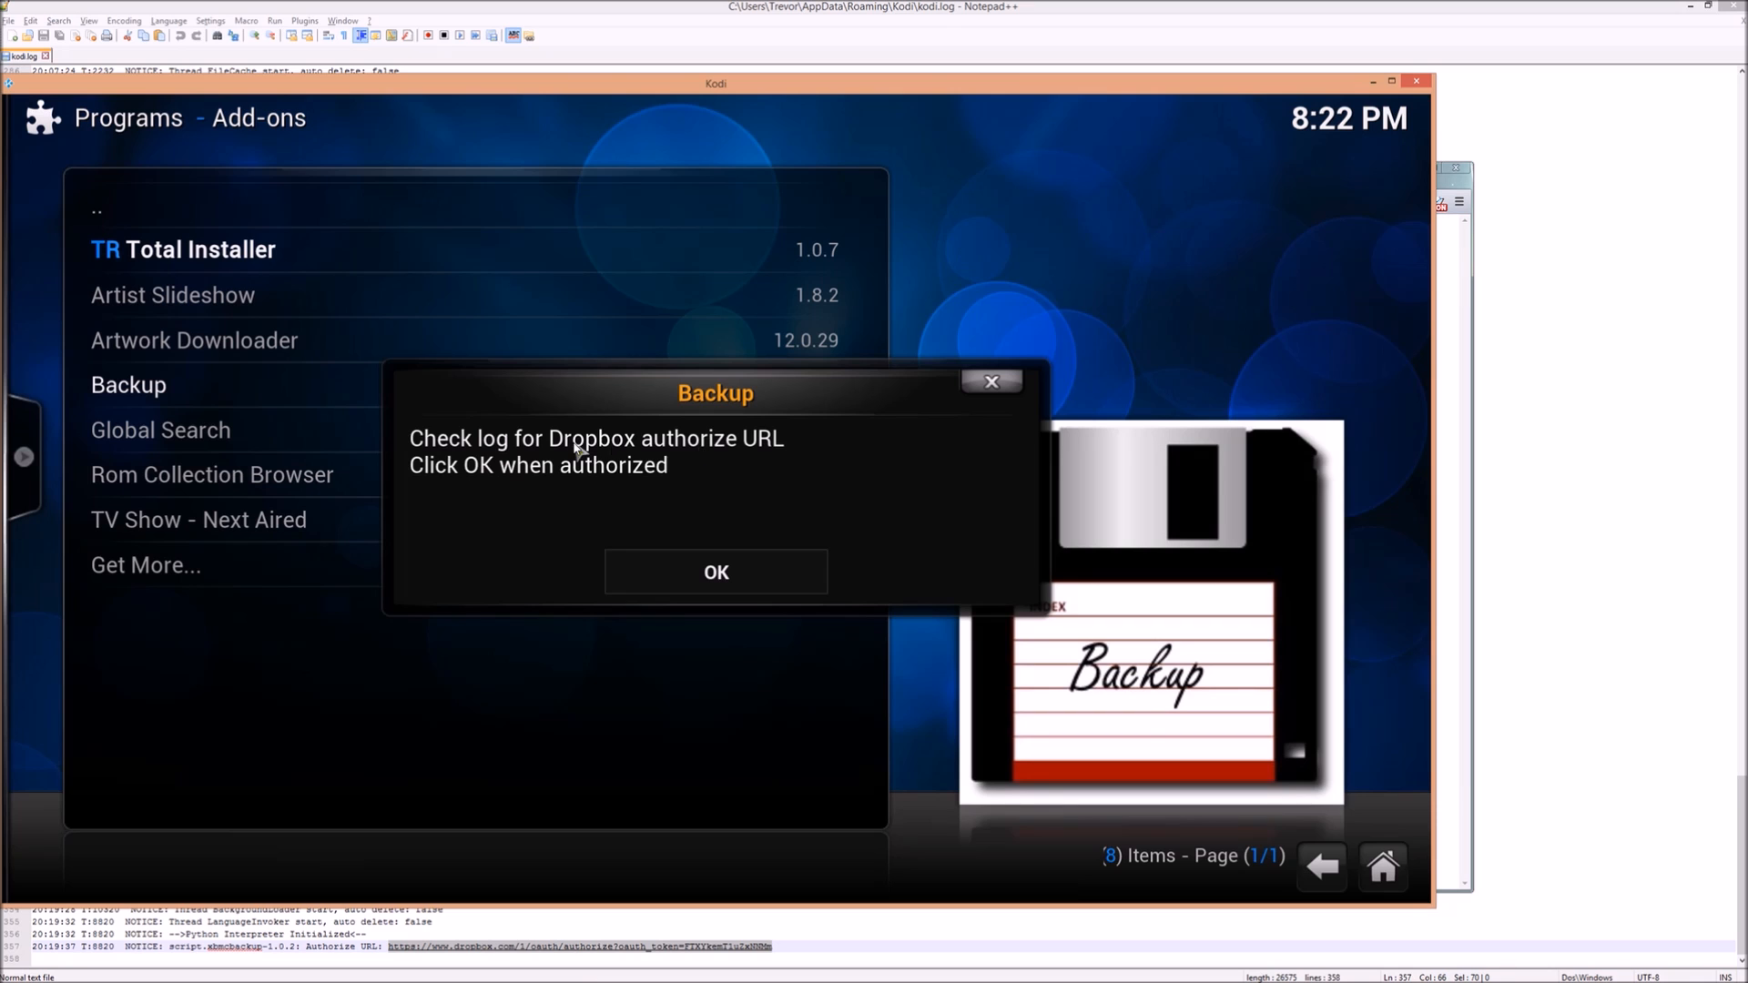
# - Confirm the Dropbox authorization in Kodi so the backup to the cloud begins
pyautogui.click(770, 576)
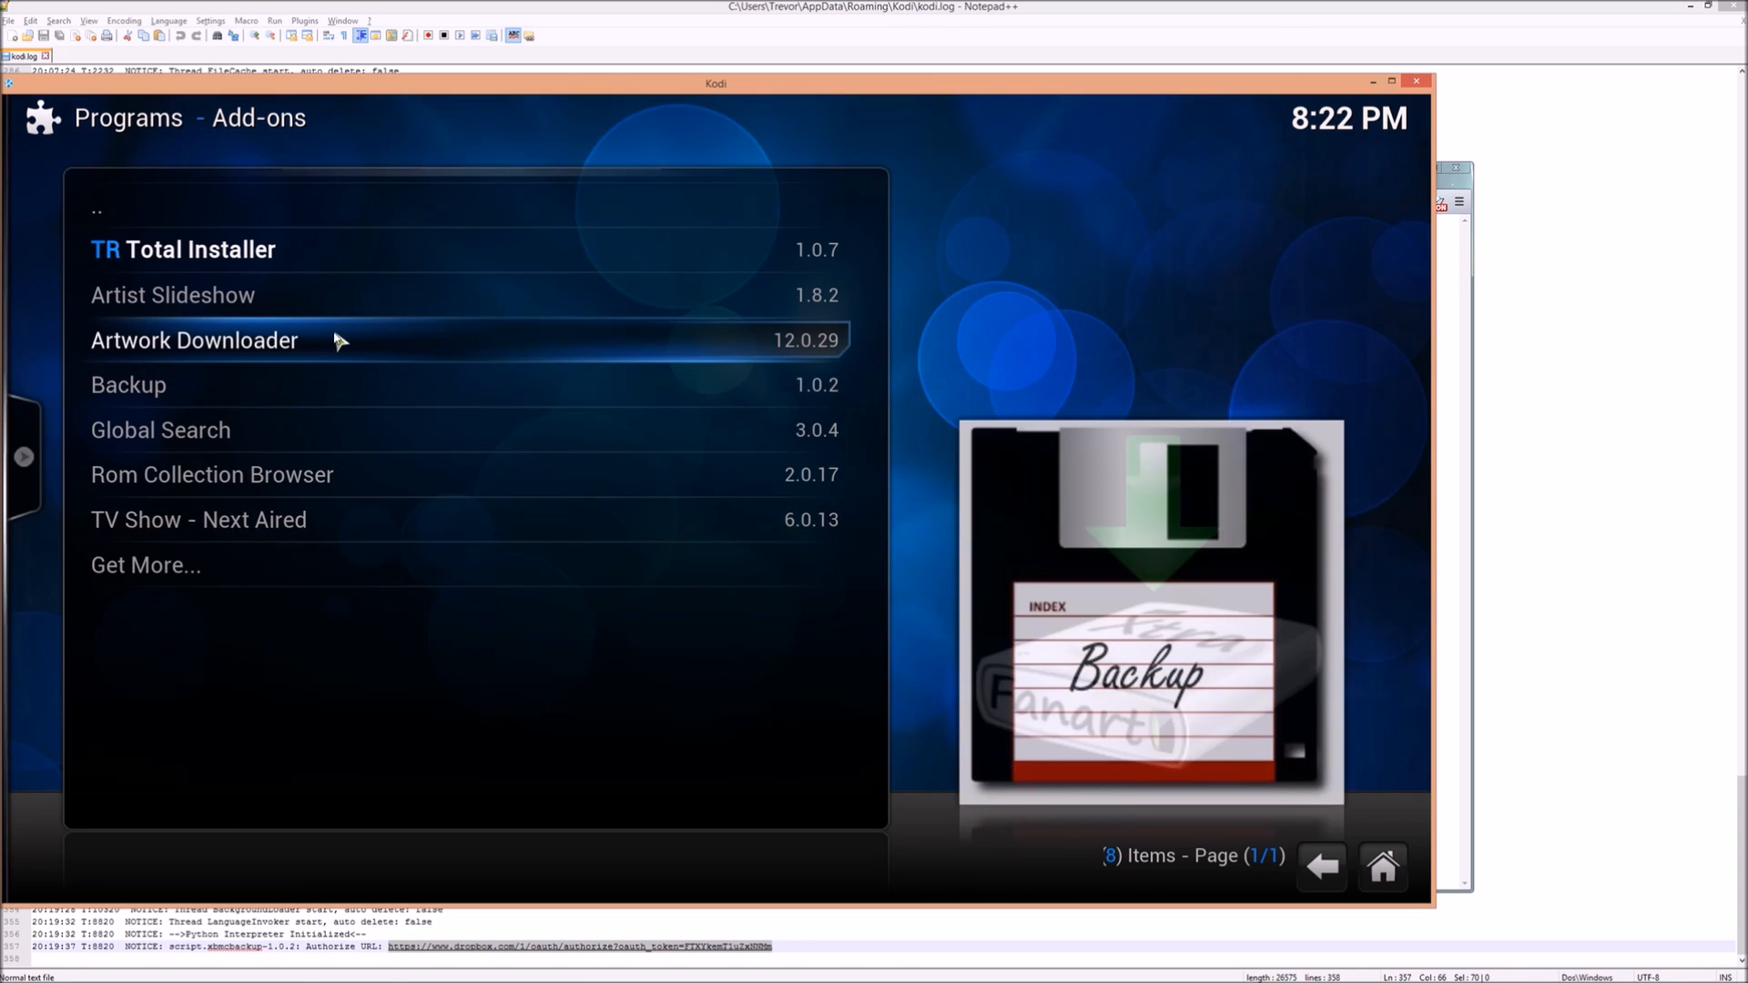